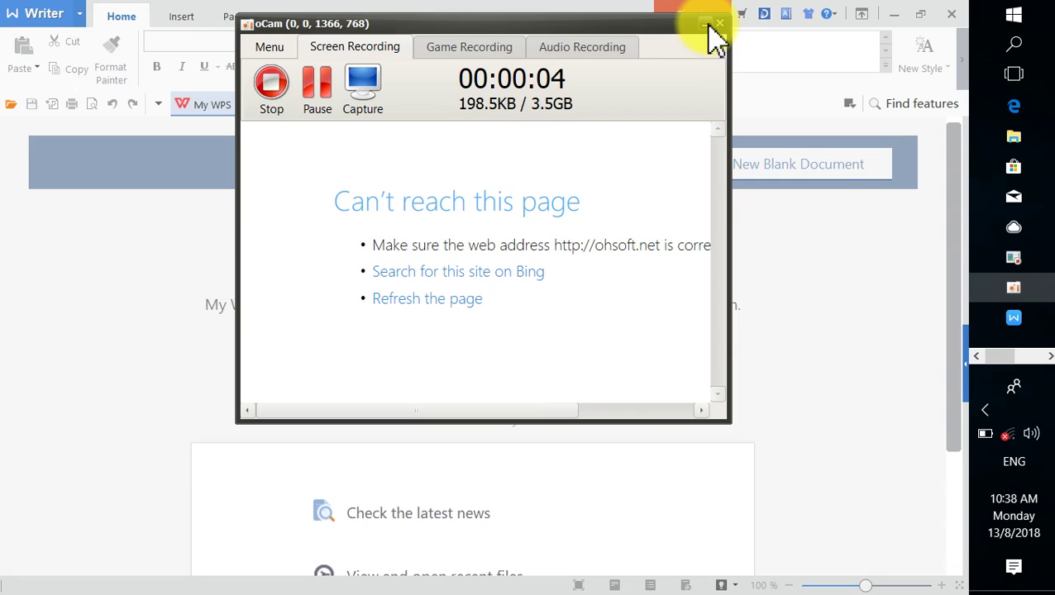
Step: Switch to the Opera browser and bring up the open 【感謝耶穌】[國語] hymn lyrics page
click(706, 24)
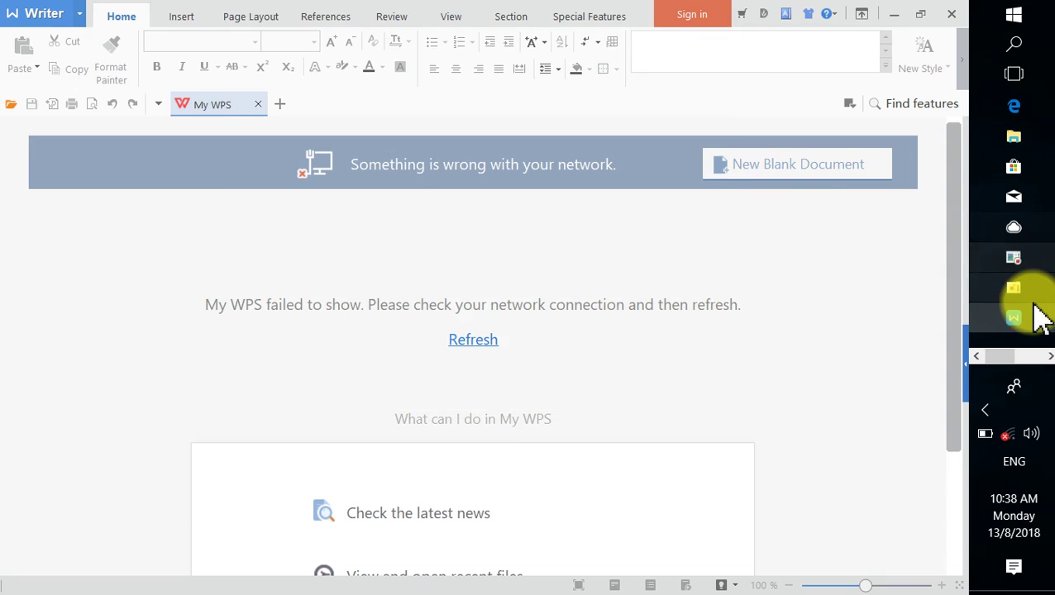
click(1028, 364)
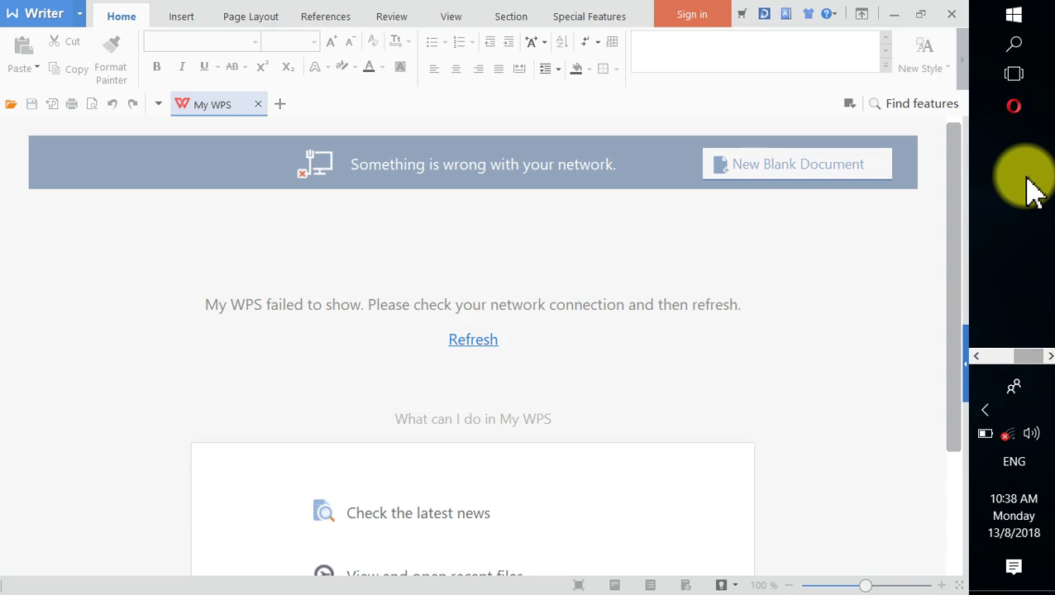
click(1024, 115)
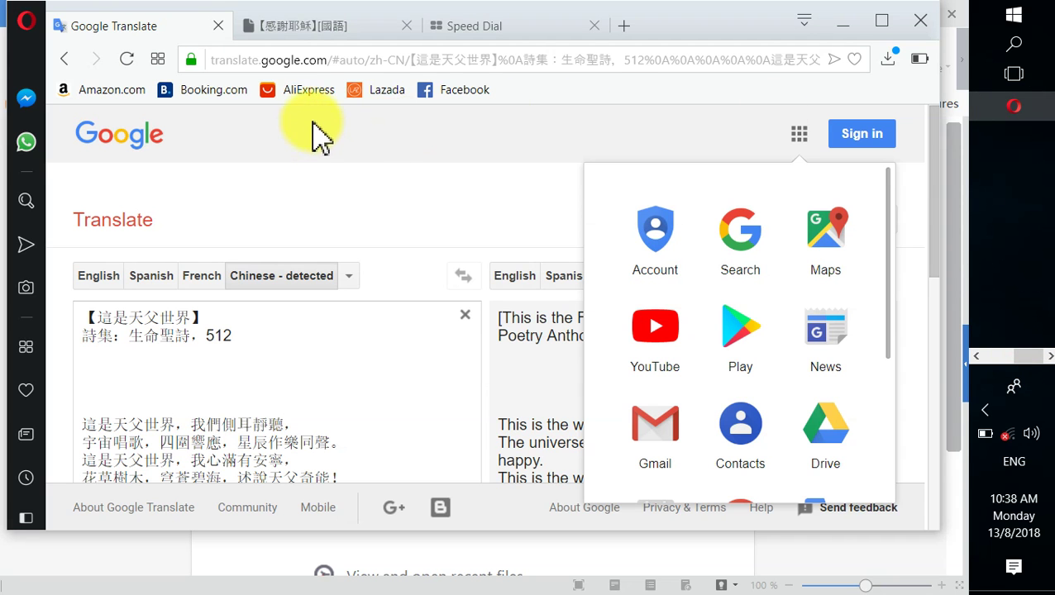
click(473, 27)
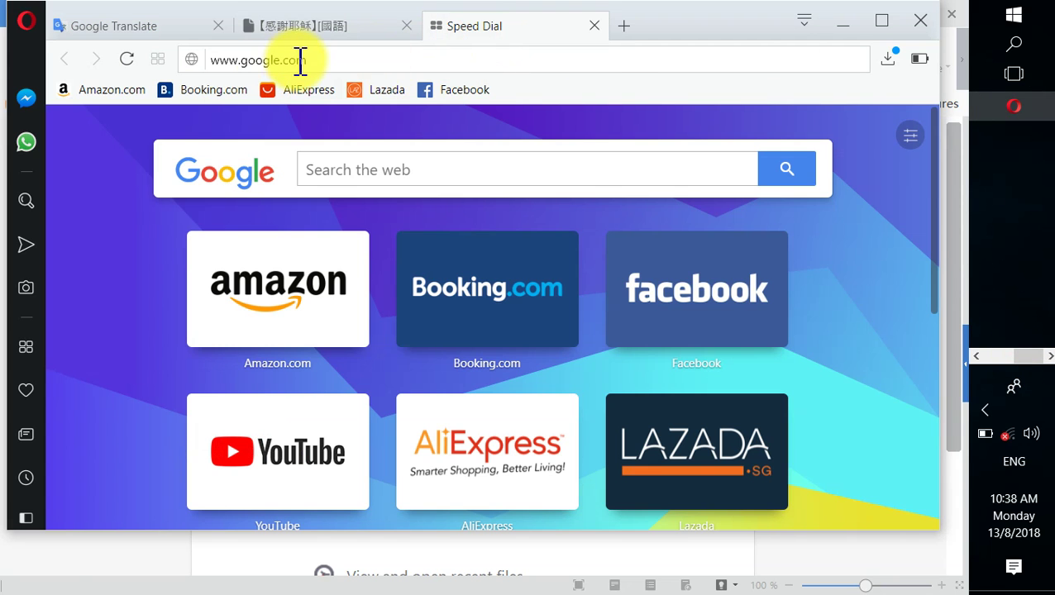
click(136, 26)
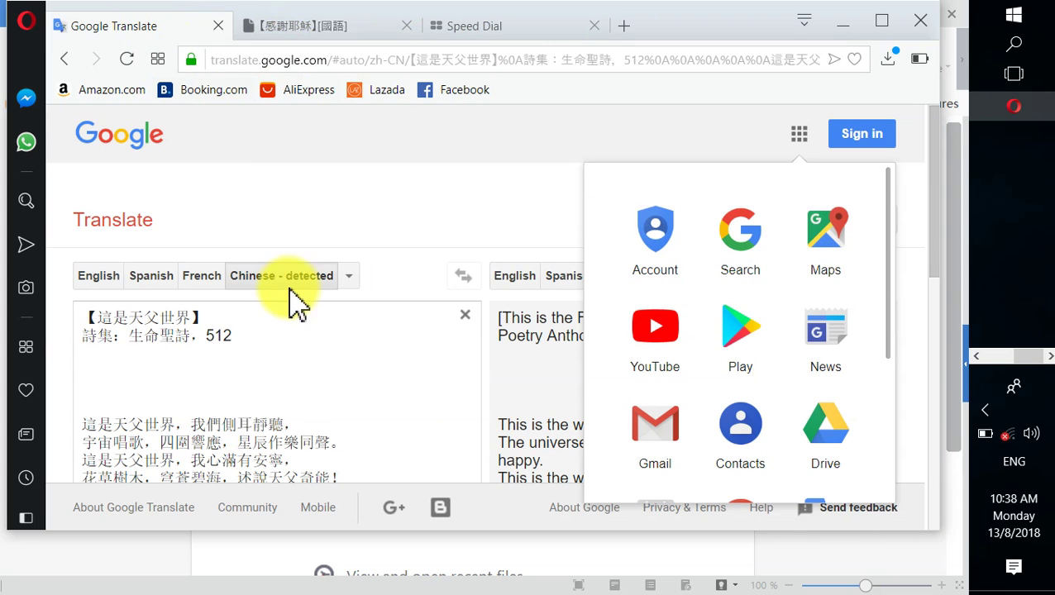
click(351, 28)
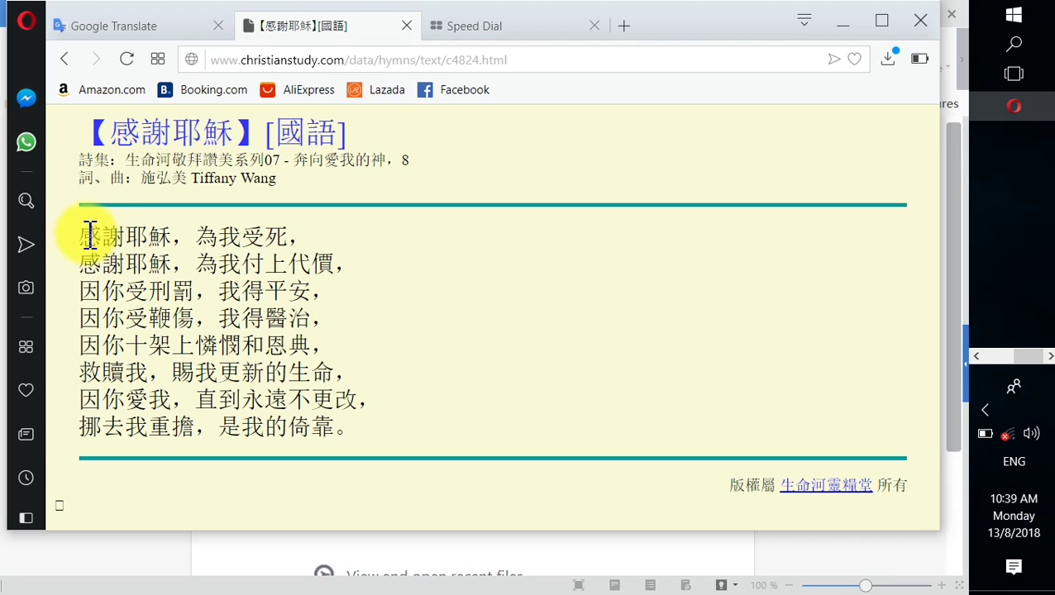
Step: Copy all the lyrics of the hymn, from 感謝耶穌,為我受死 to 是我的倚靠, without the title
drag(83, 235, 351, 463)
key(ctrl+c)
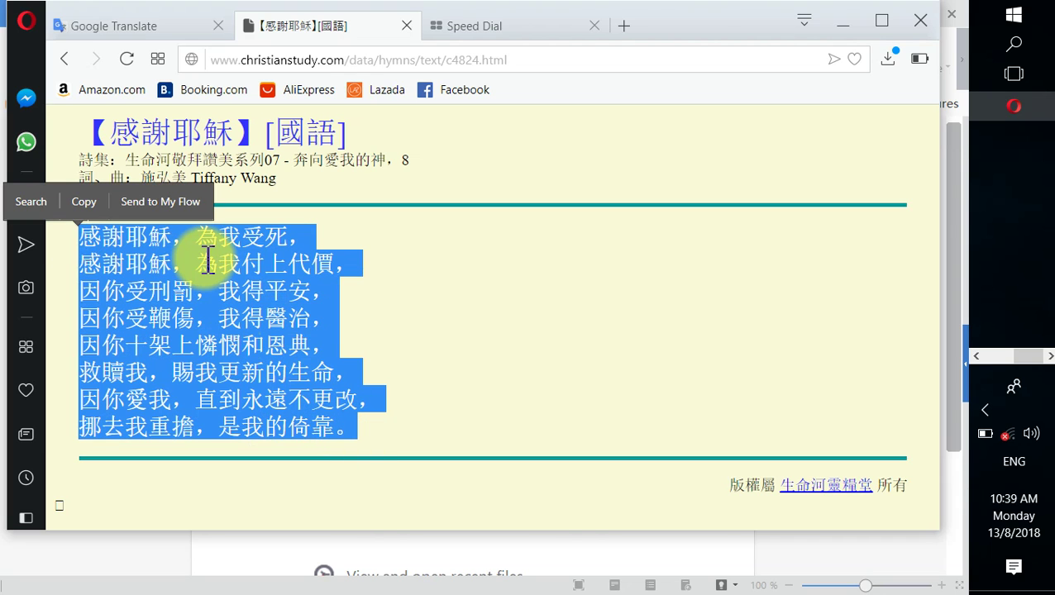
click(84, 202)
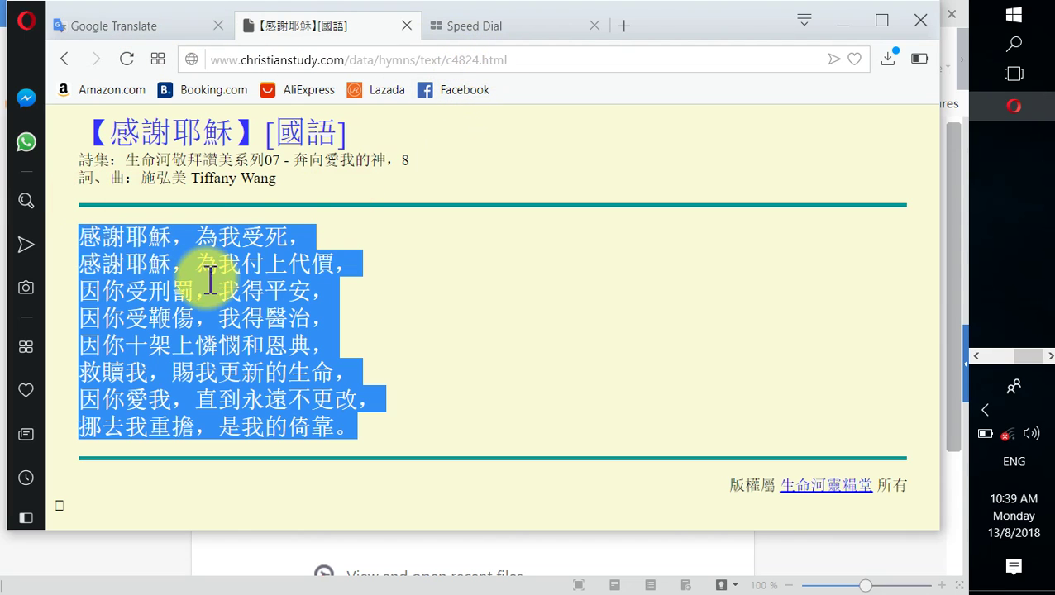
Step: Clear the old source text in Google Translate and paste the copied hymn lyrics as plain text
click(123, 27)
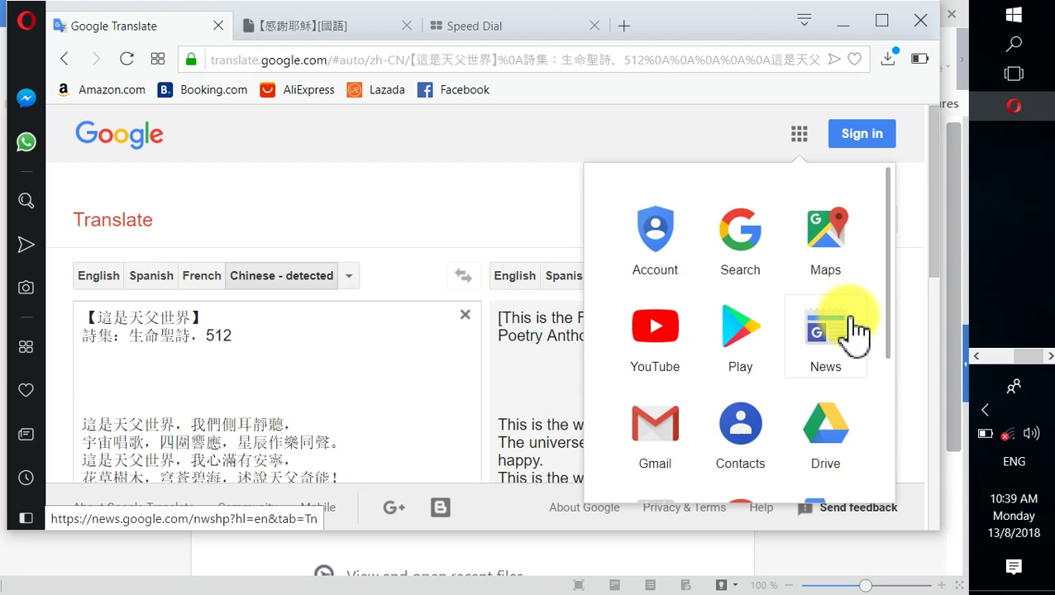
scroll(855, 331, down, 2)
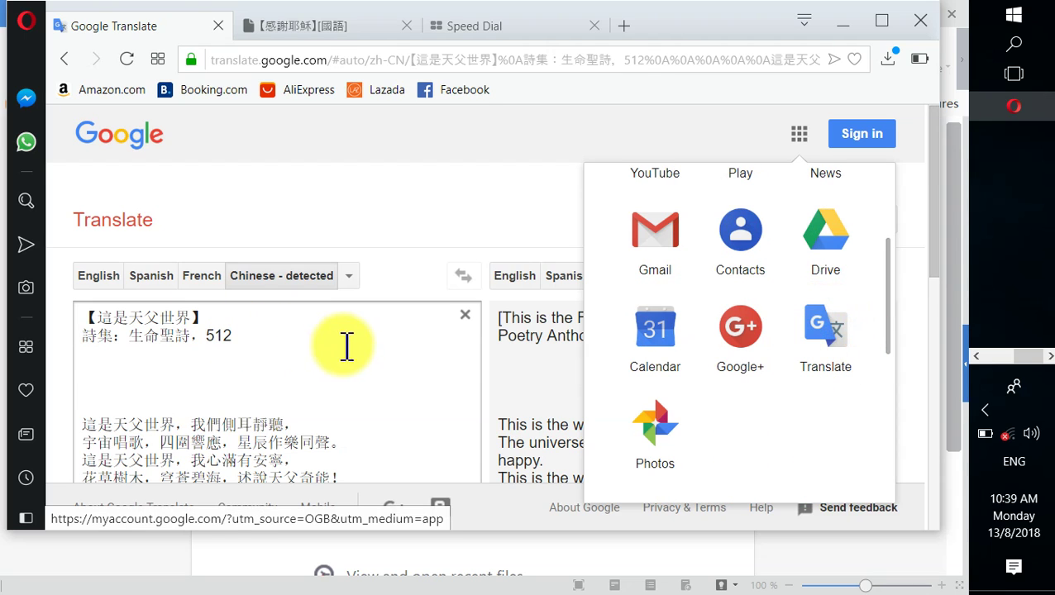
click(468, 321)
click(468, 321)
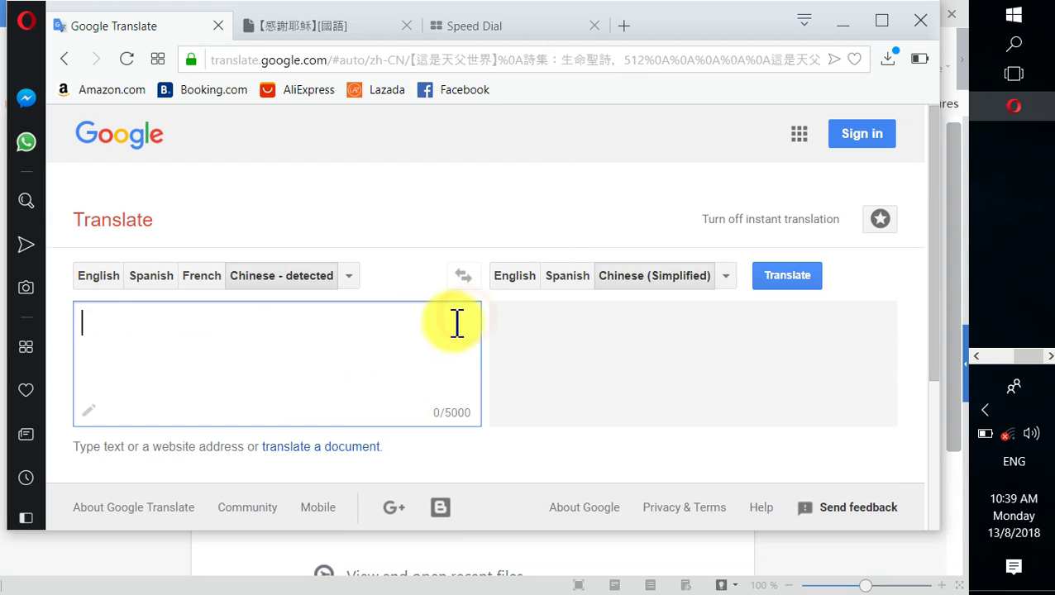
right_click(89, 322)
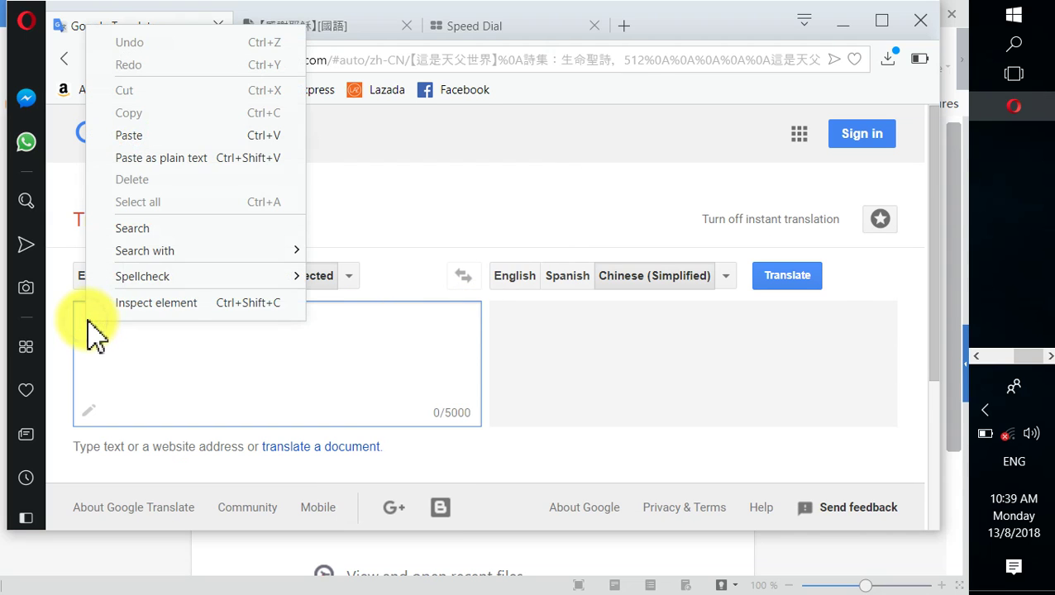
click(161, 158)
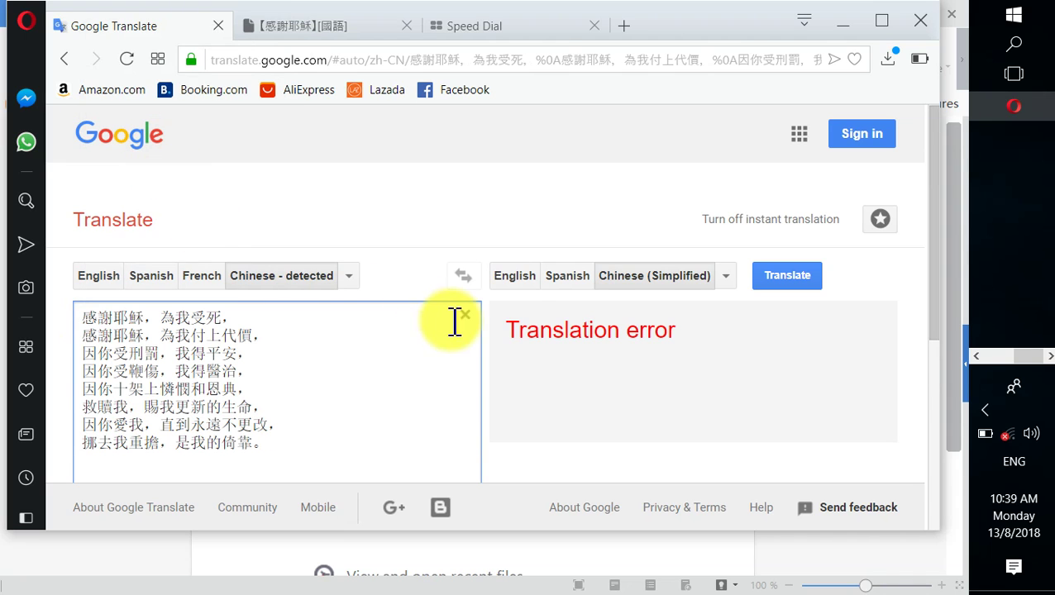
Step: Choose Chinese (Simplified) as the target language for the hymn translation
click(727, 280)
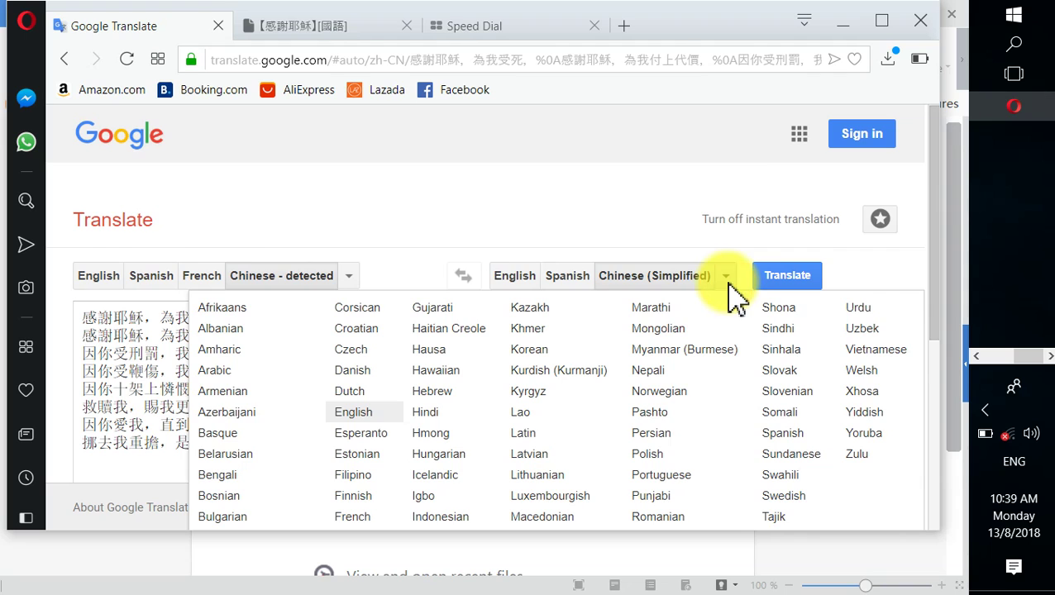
scroll(283, 396, down, 3)
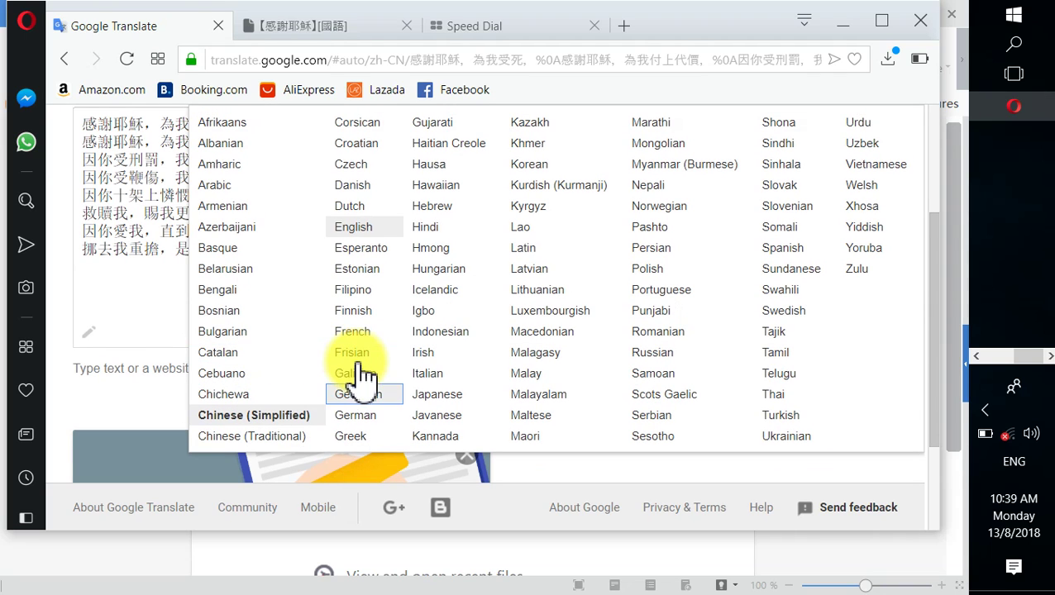
click(295, 418)
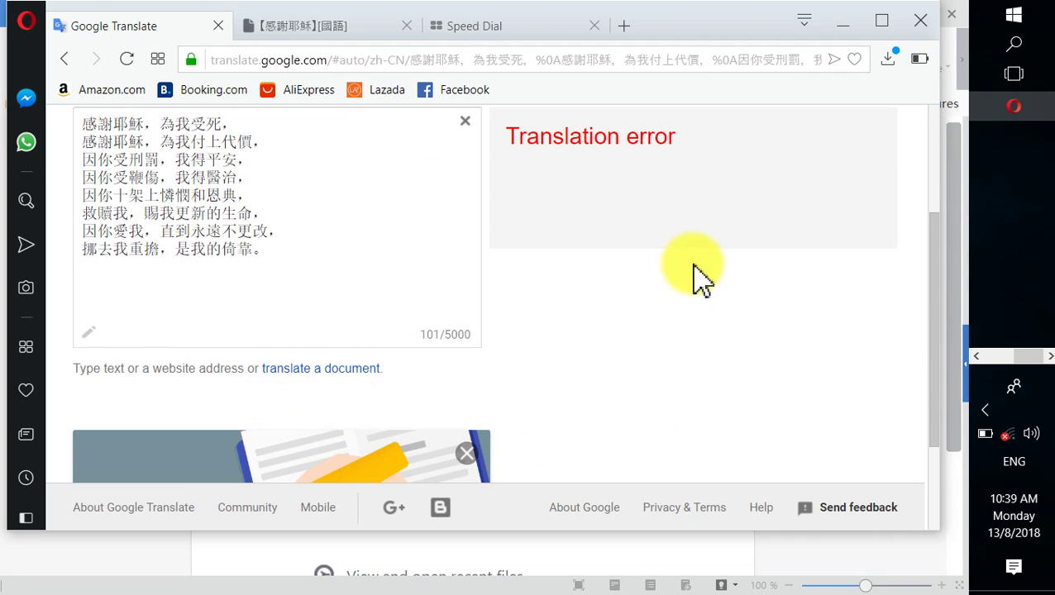
Step: Turn on the computer's Wi-Fi and run the translation of the lyrics again
click(1009, 439)
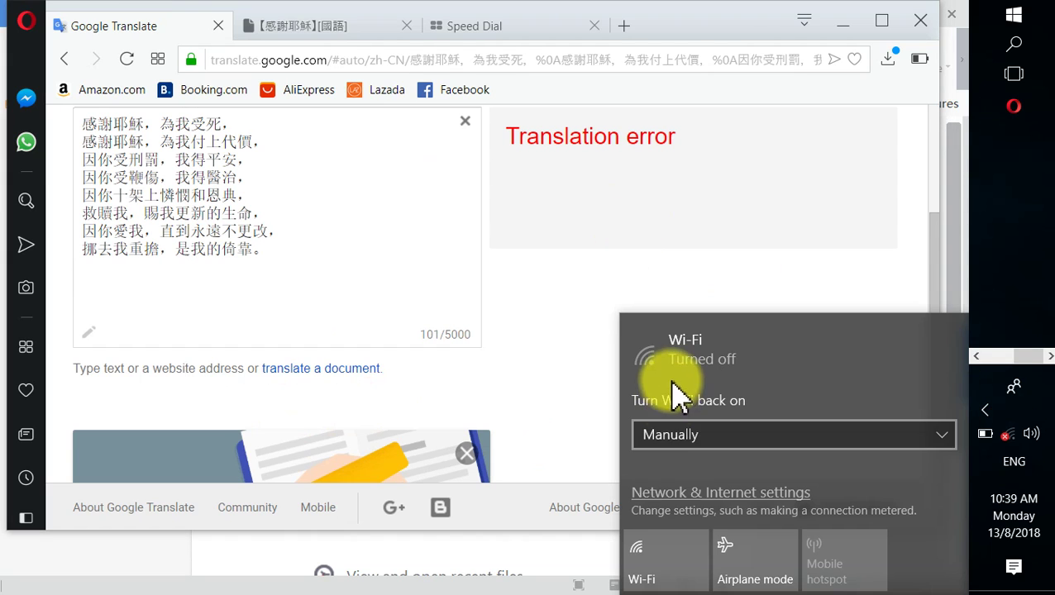
click(677, 560)
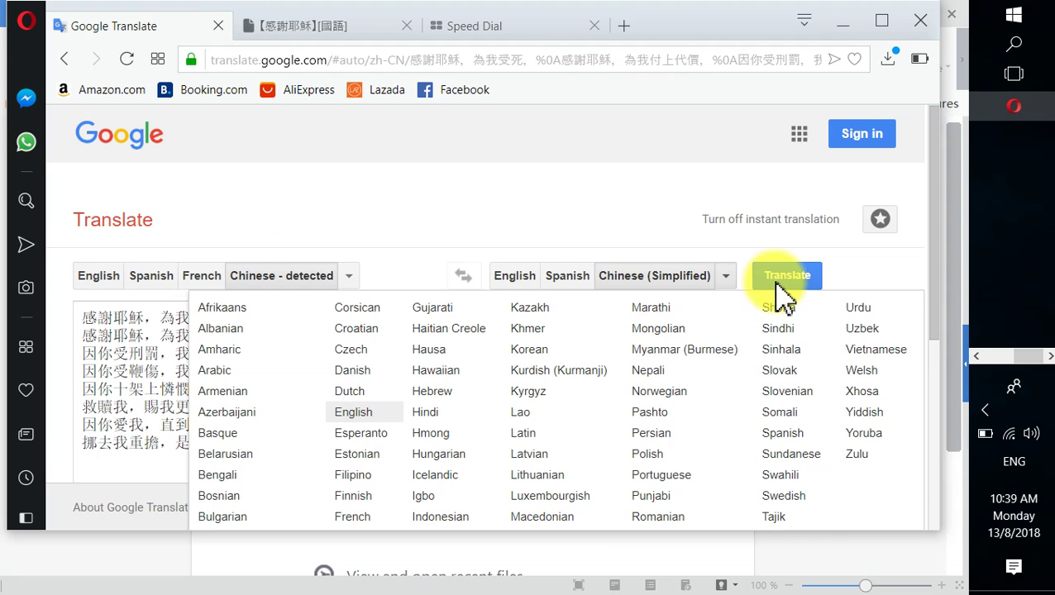
click(781, 287)
click(781, 287)
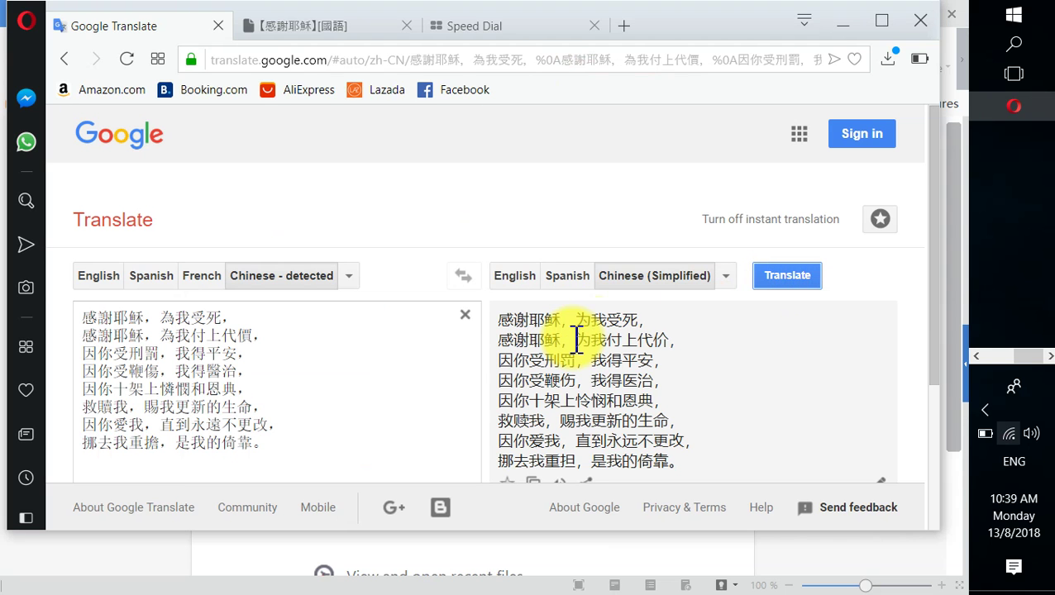
Step: Copy the whole Simplified Chinese translation of the lyrics to the clipboard
scroll(640, 365, down, 1)
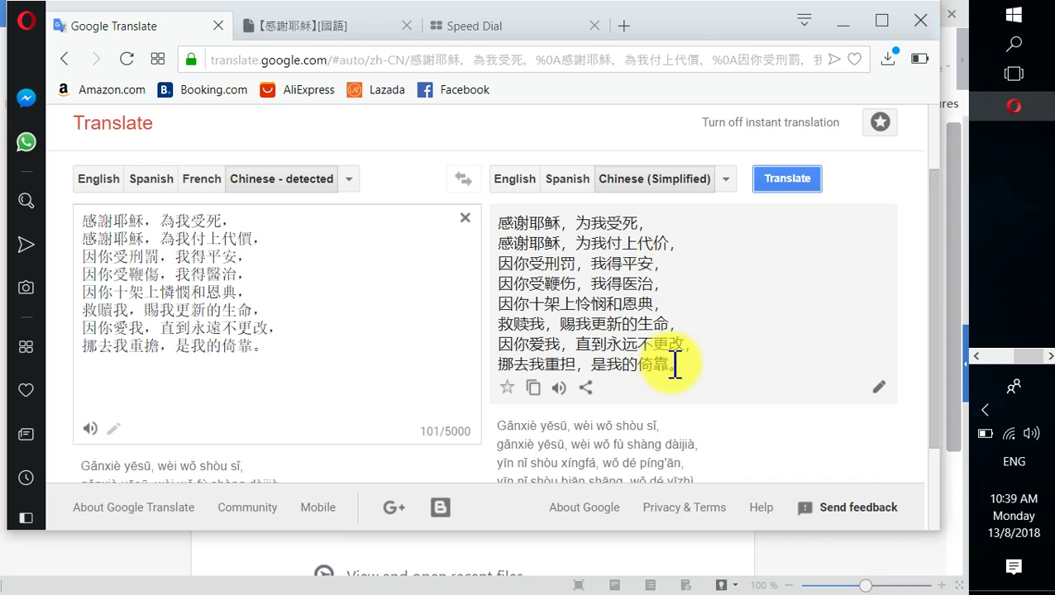
drag(674, 365, 569, 350)
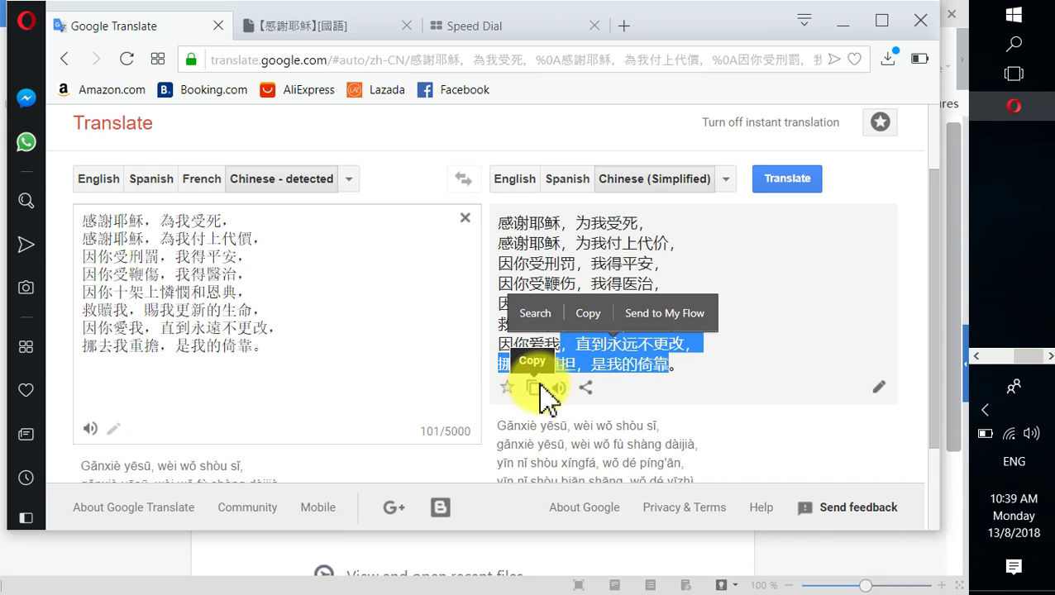
click(612, 355)
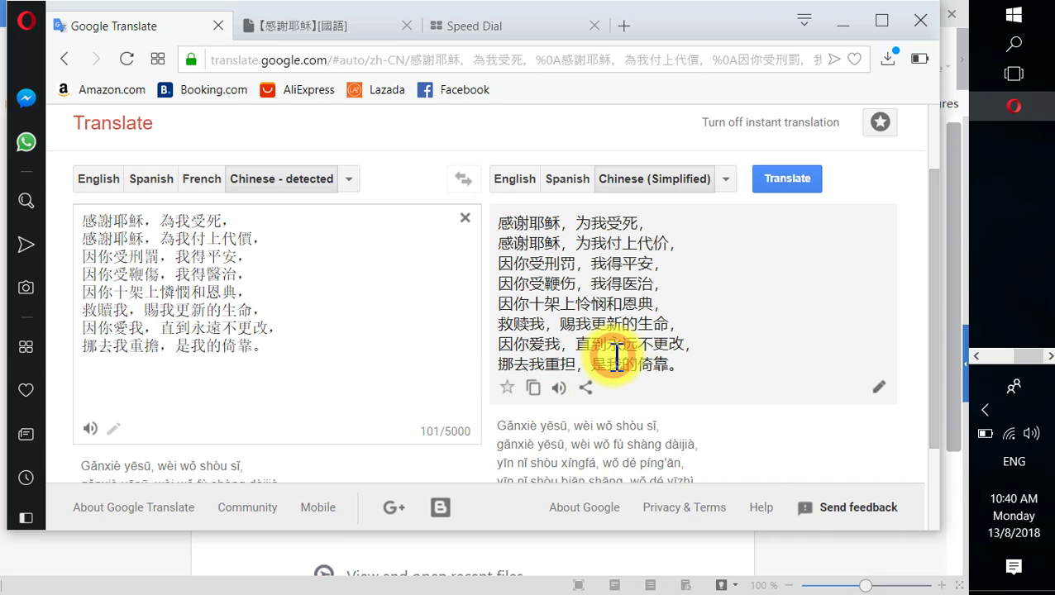
click(534, 388)
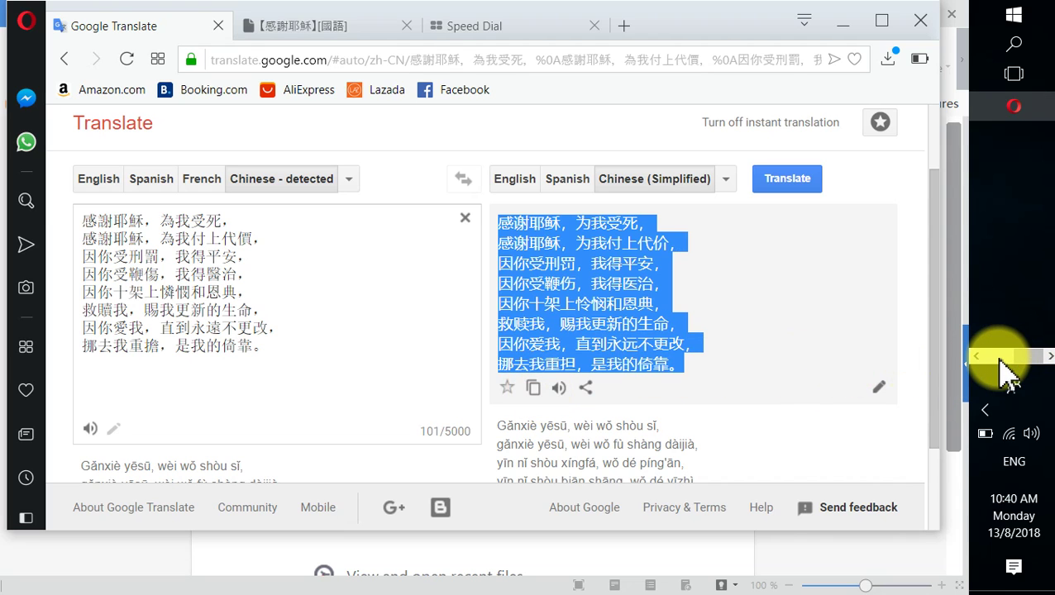
Step: Create a new blank document in WPS Writer in place of the My WPS page and turn off Wi-Fi
click(842, 23)
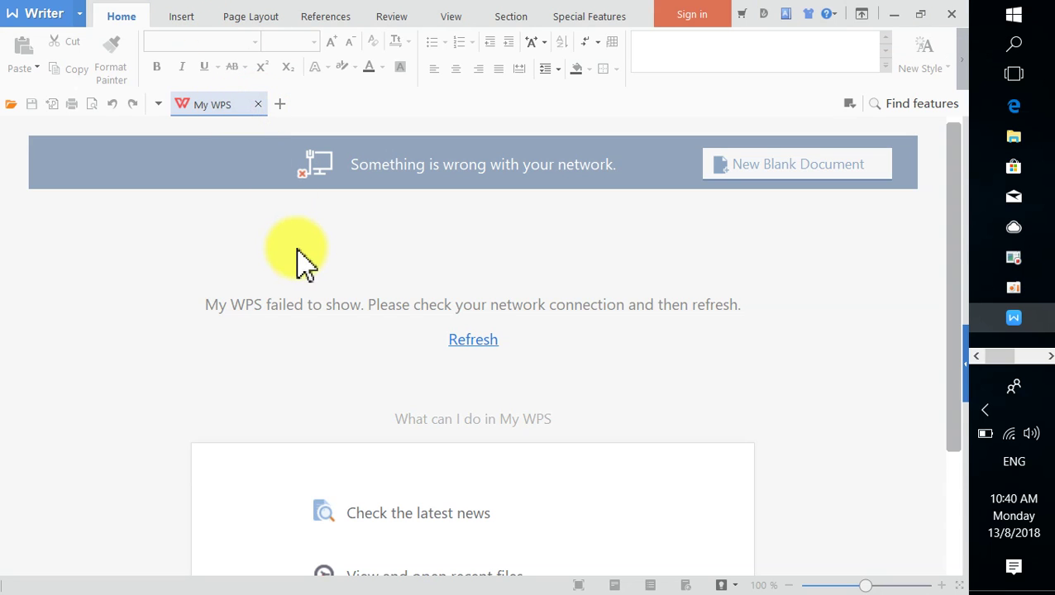
click(260, 105)
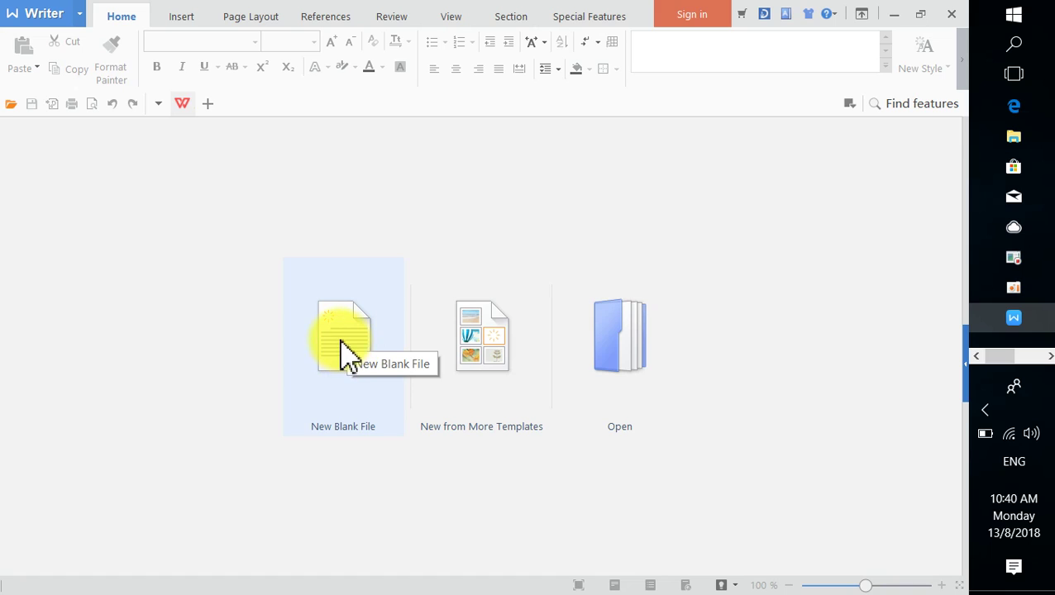
click(343, 341)
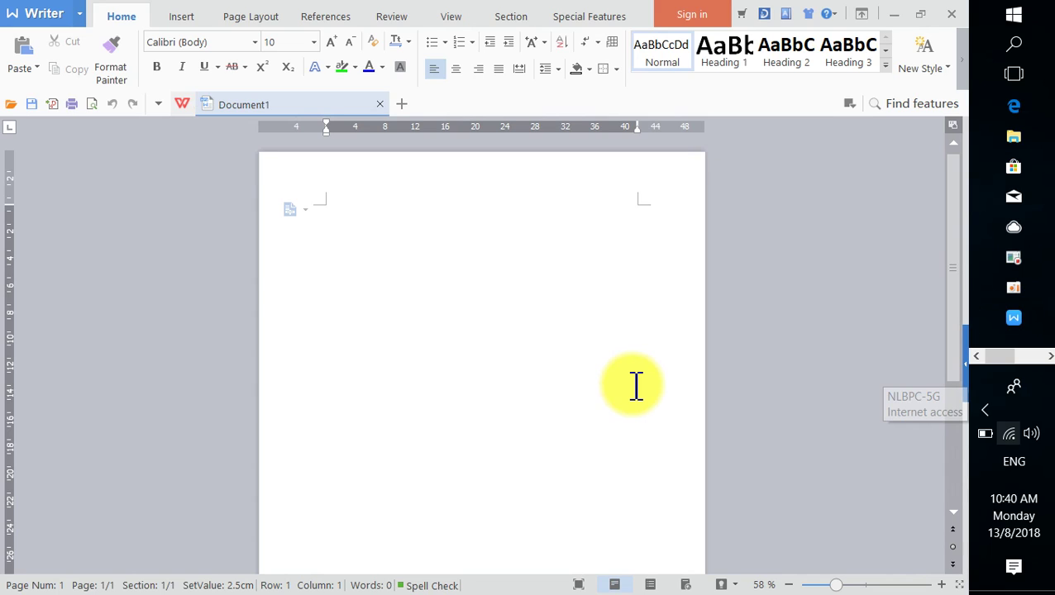
click(1011, 436)
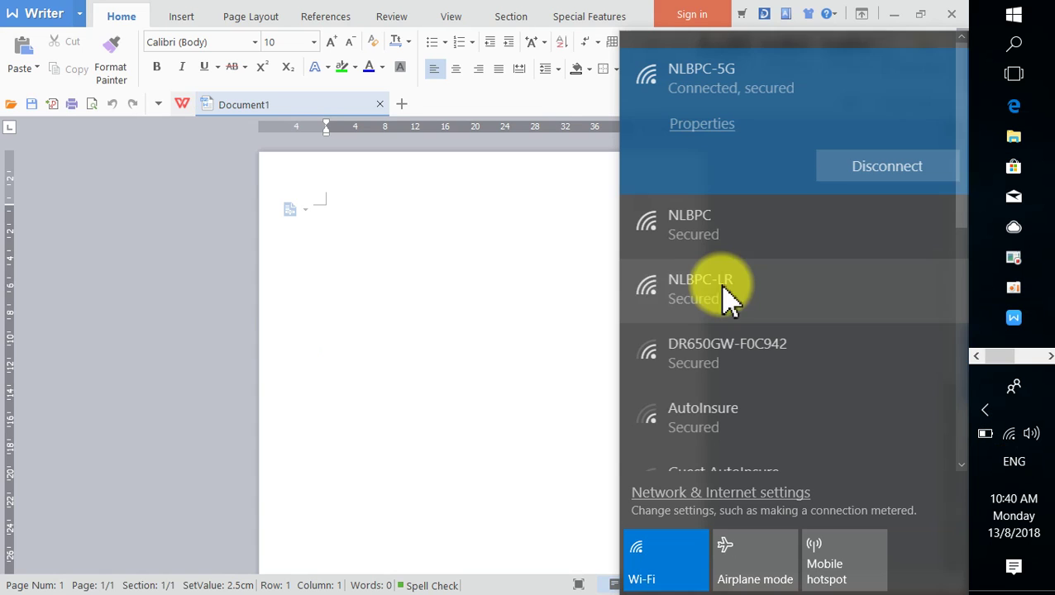
click(665, 559)
Step: Set the blank document's paper size to A3 (297 x 420mm) and its orientation to Landscape
click(253, 22)
click(253, 21)
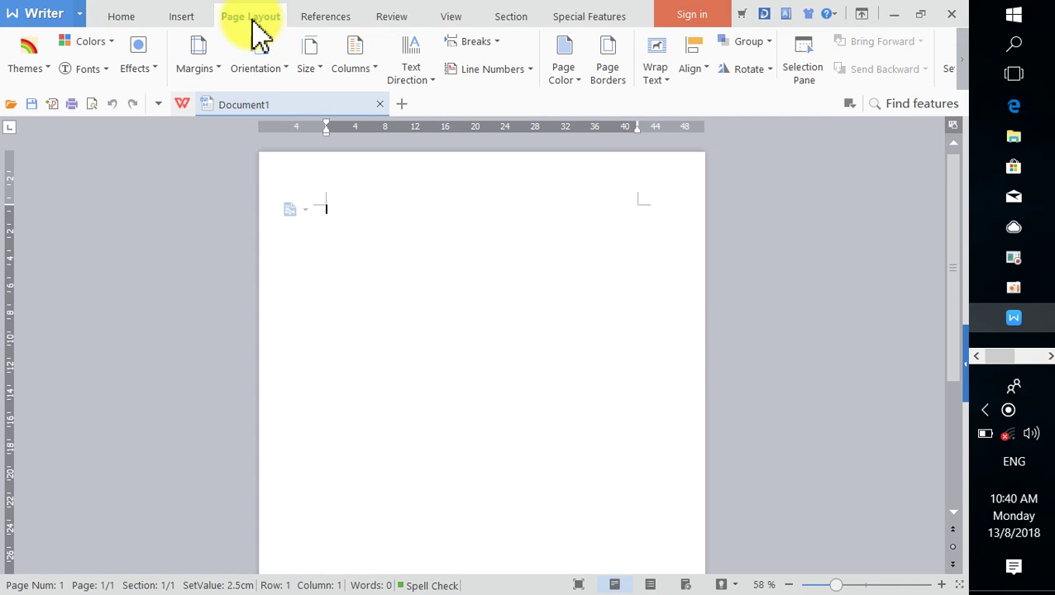
click(314, 60)
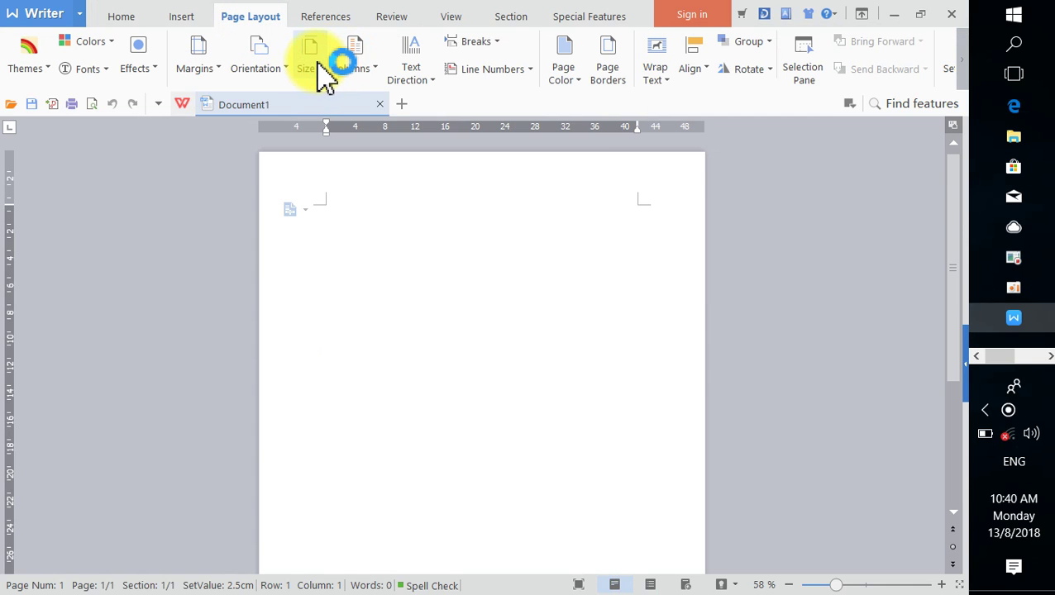
click(319, 75)
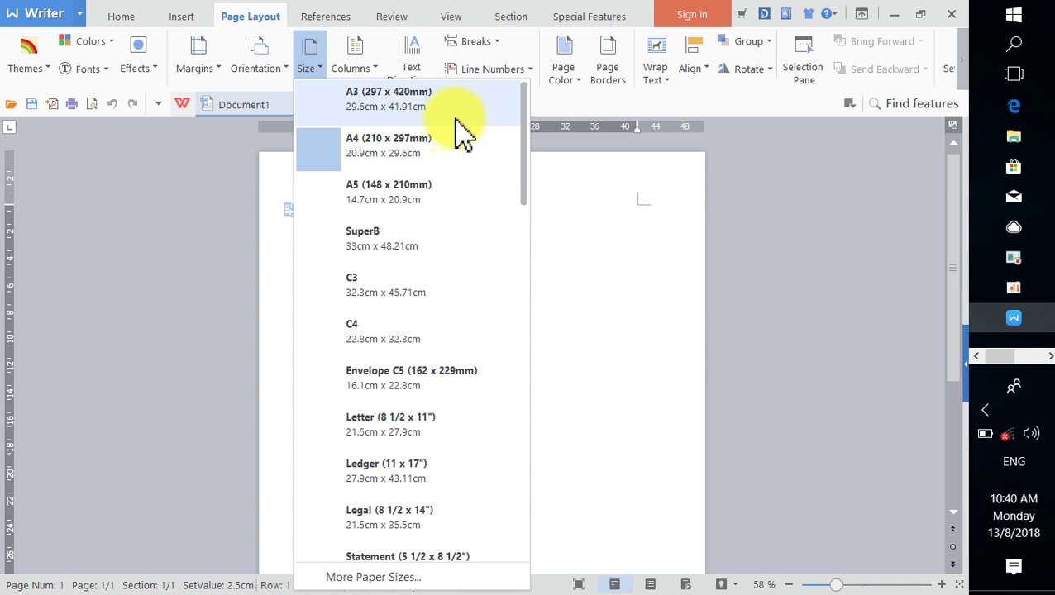
click(368, 106)
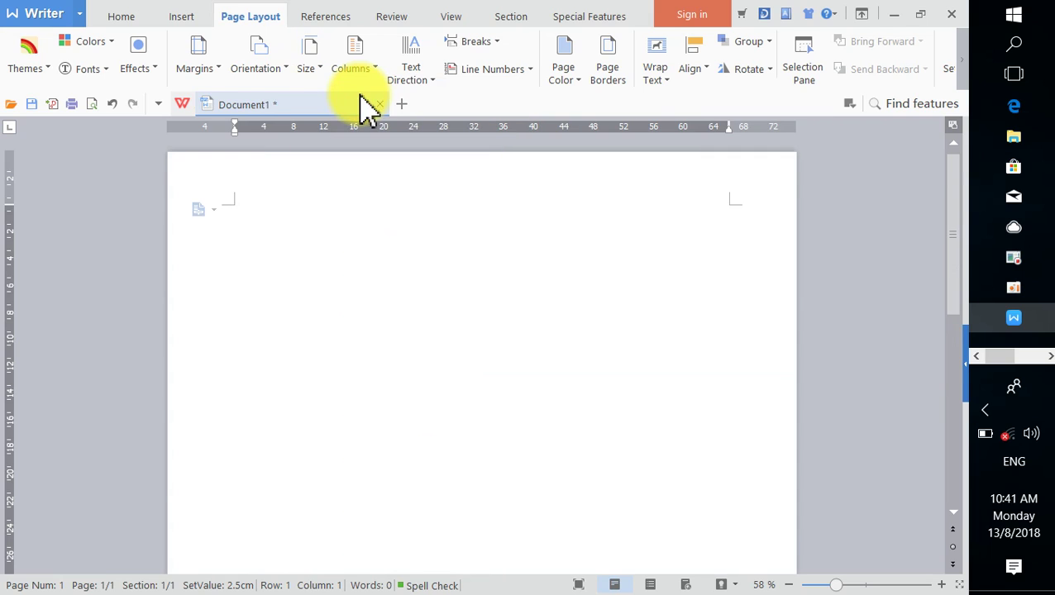
click(280, 70)
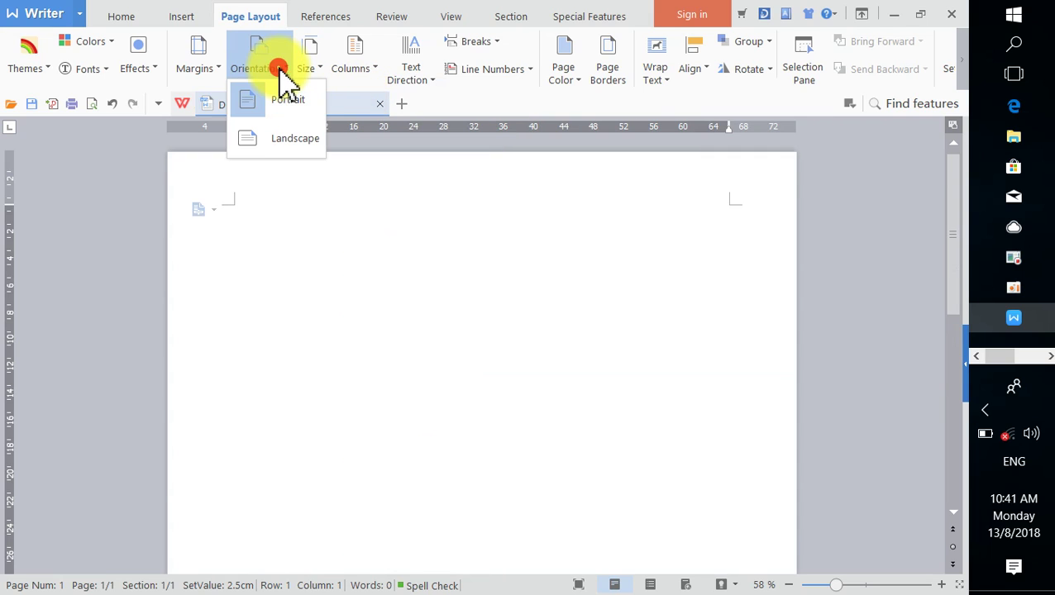
click(298, 138)
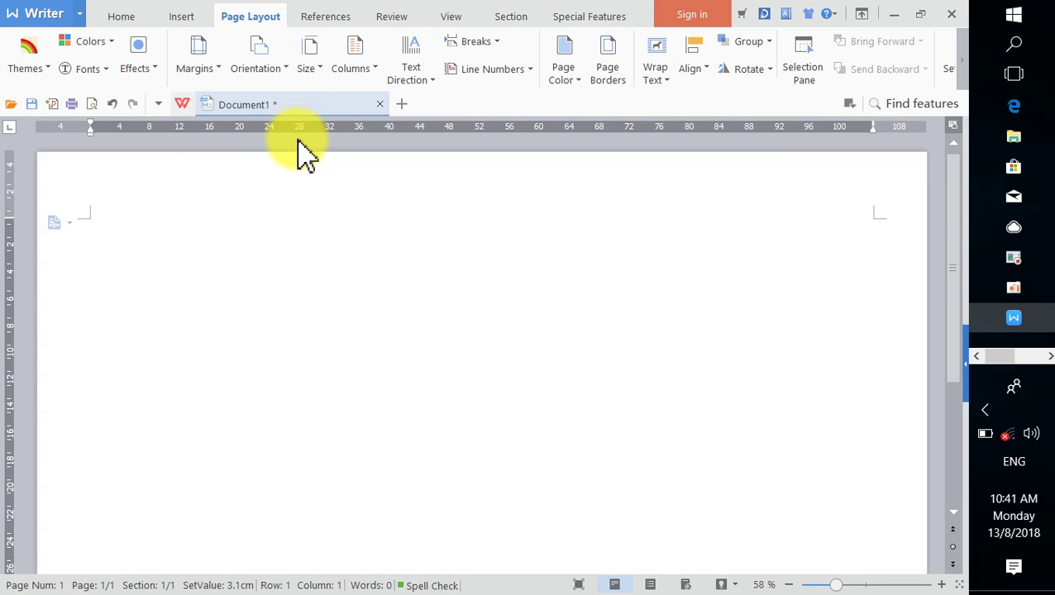
Step: Apply a narrower margin preset with a top margin of about 1.2 cm, then reduce the top margin to about 0.5 cm
click(208, 65)
click(270, 263)
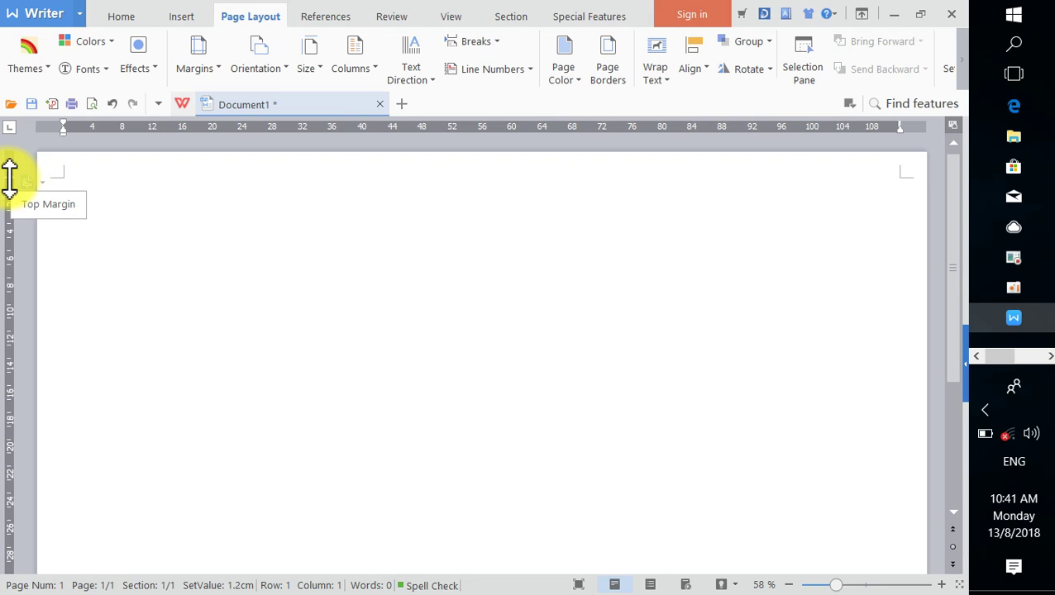
drag(9, 177, 16, 164)
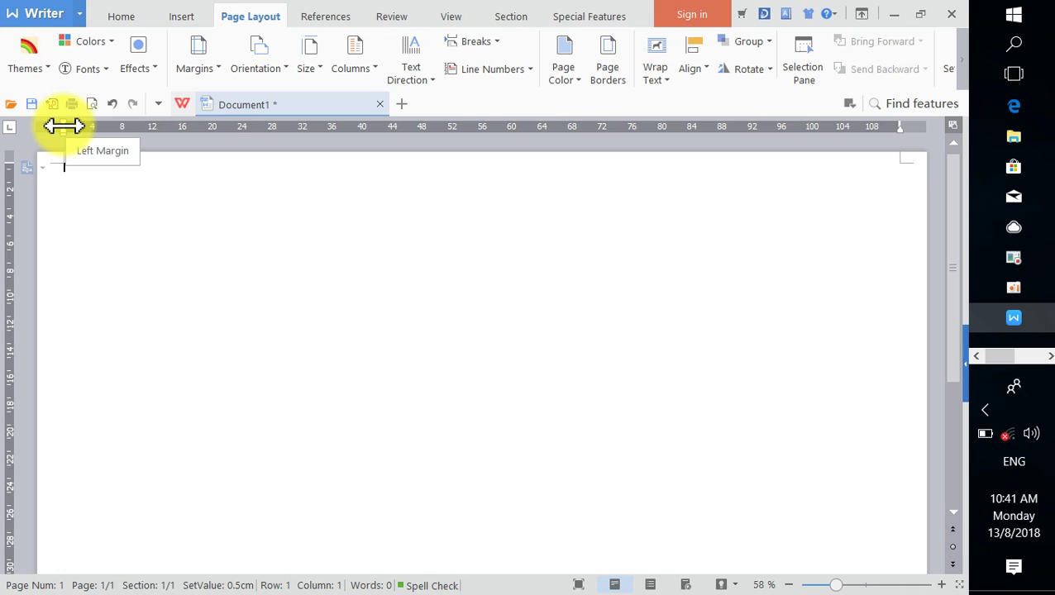
Step: Reduce the page's left margin and bottom margin so both sit close to the page edges
drag(64, 126, 50, 125)
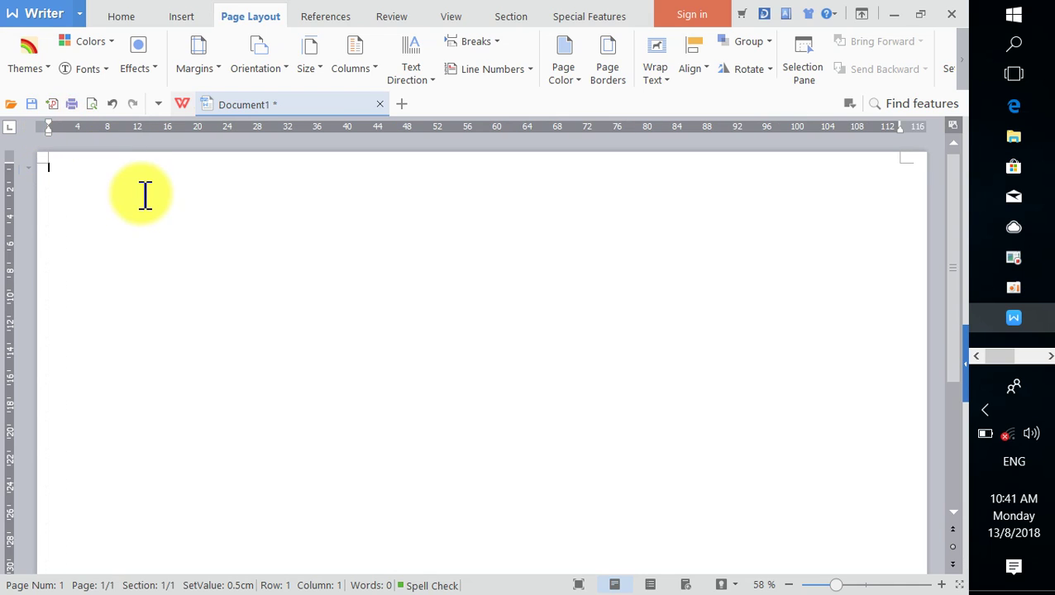
click(788, 585)
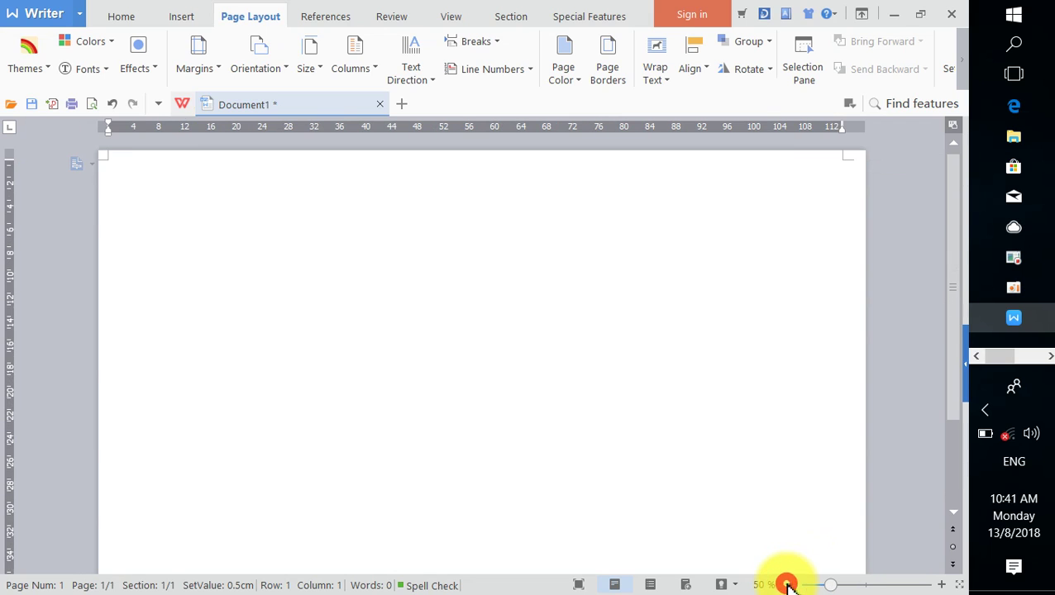
click(788, 586)
click(788, 586)
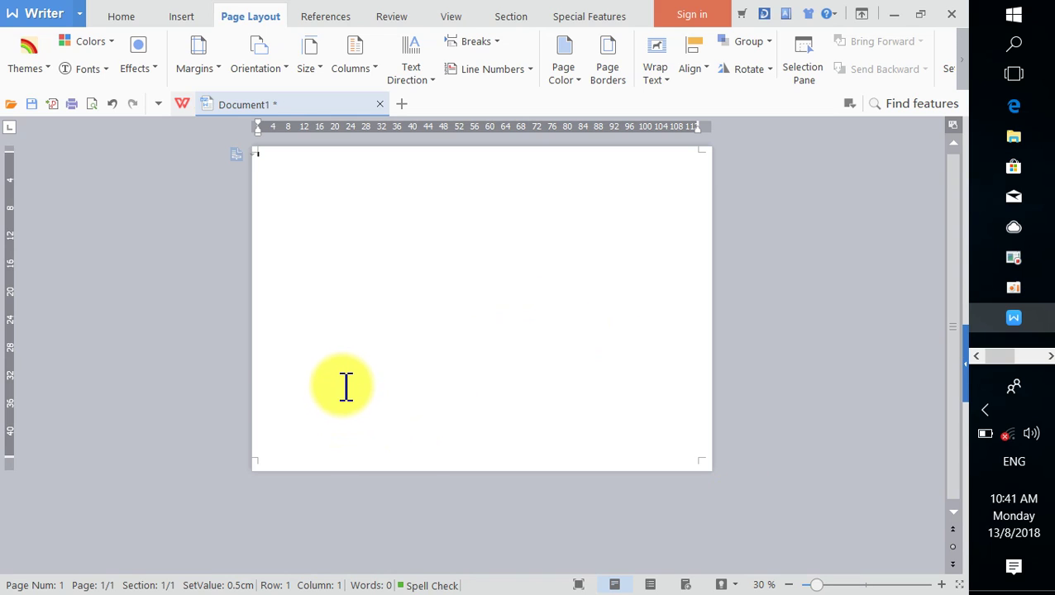
scroll(346, 382, up, 2)
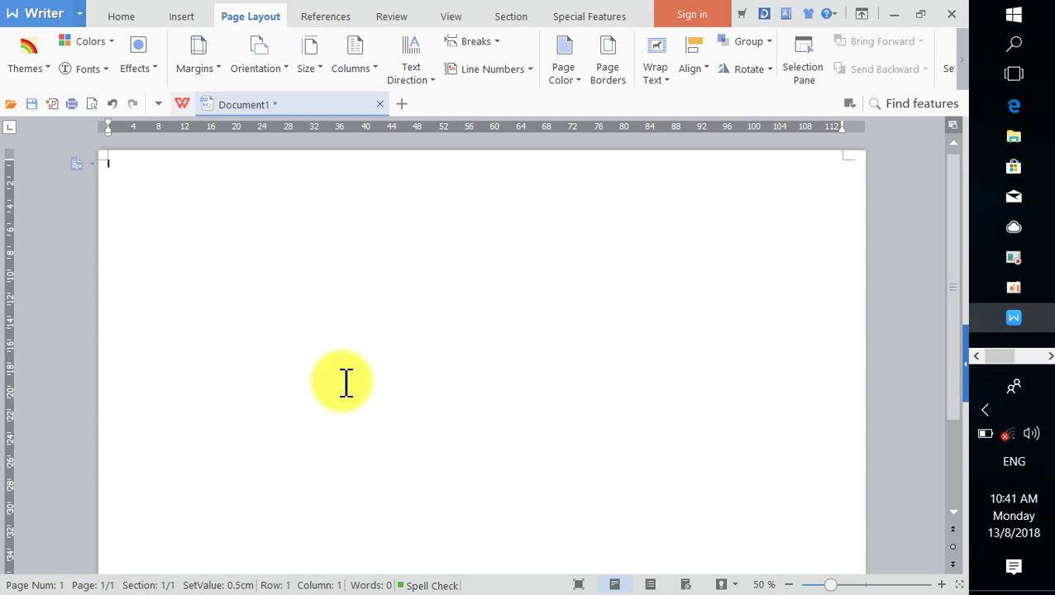
scroll(346, 382, down, 2)
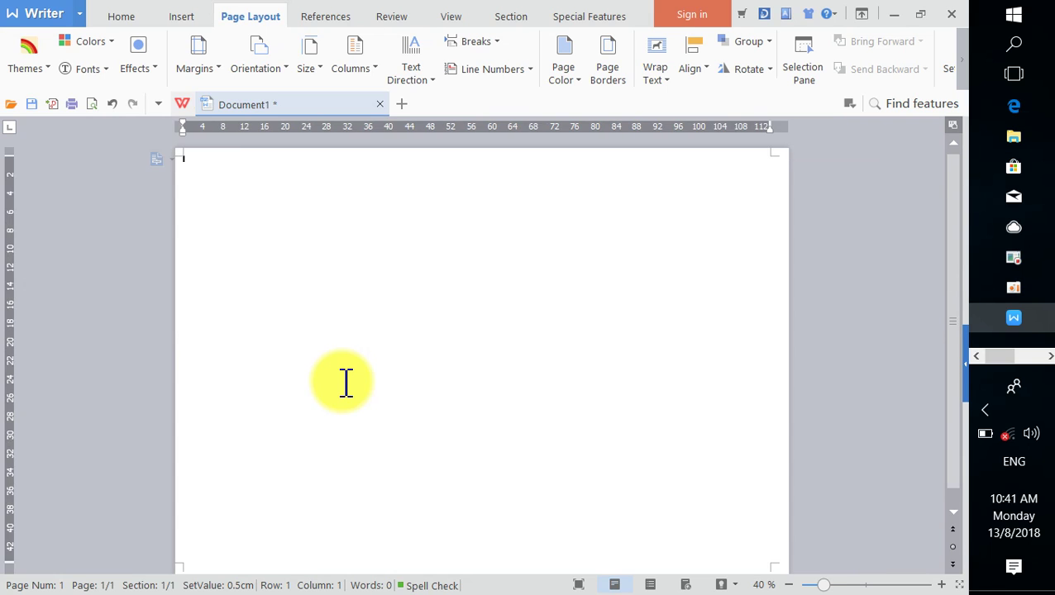
scroll(346, 382, up, 4)
scroll(352, 374, down, 4)
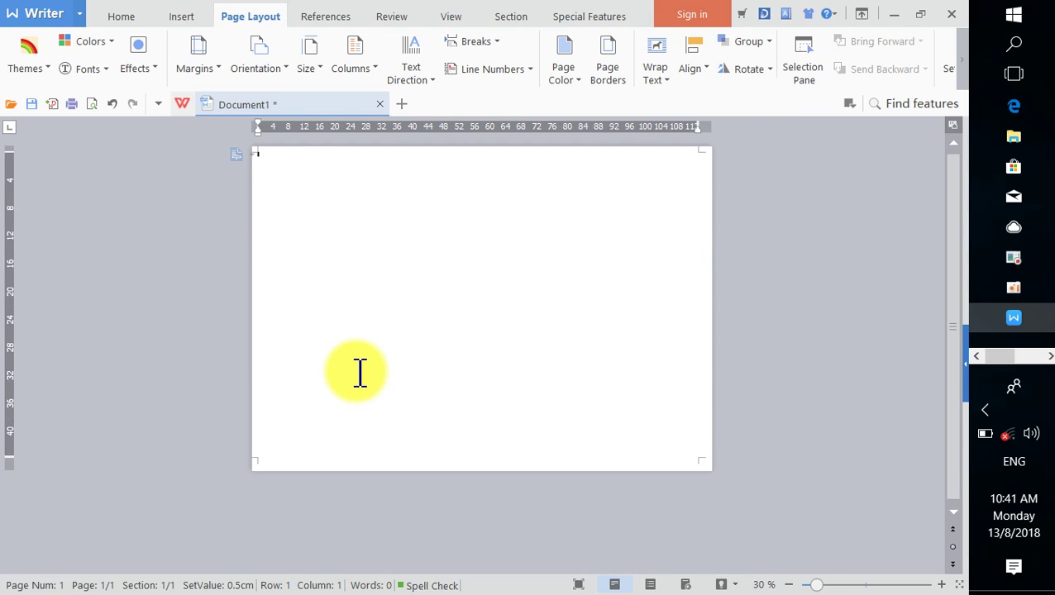
scroll(360, 374, up, 1)
scroll(360, 374, down, 1)
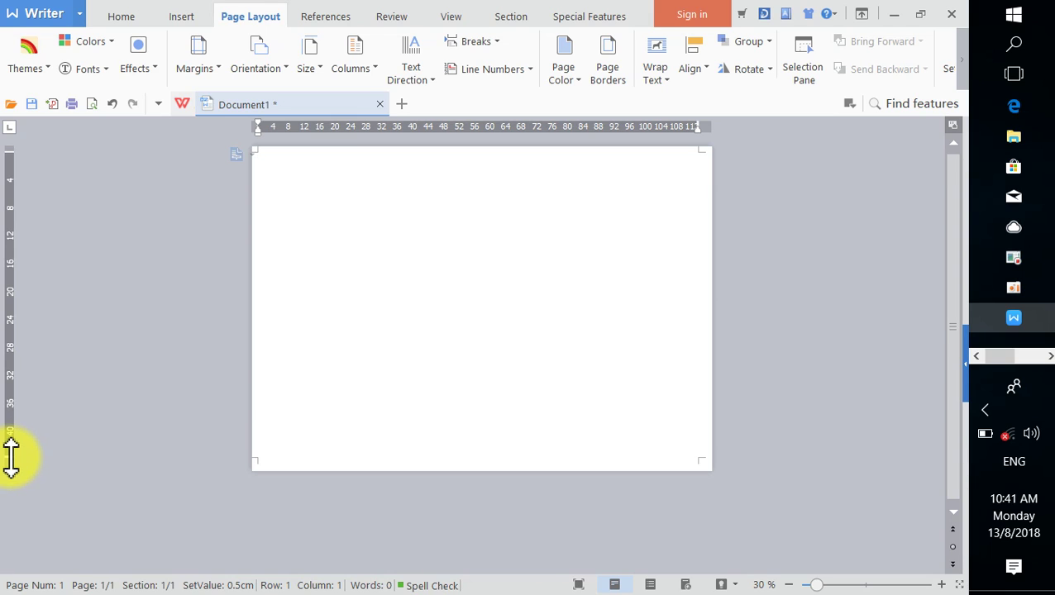
drag(11, 456, 11, 461)
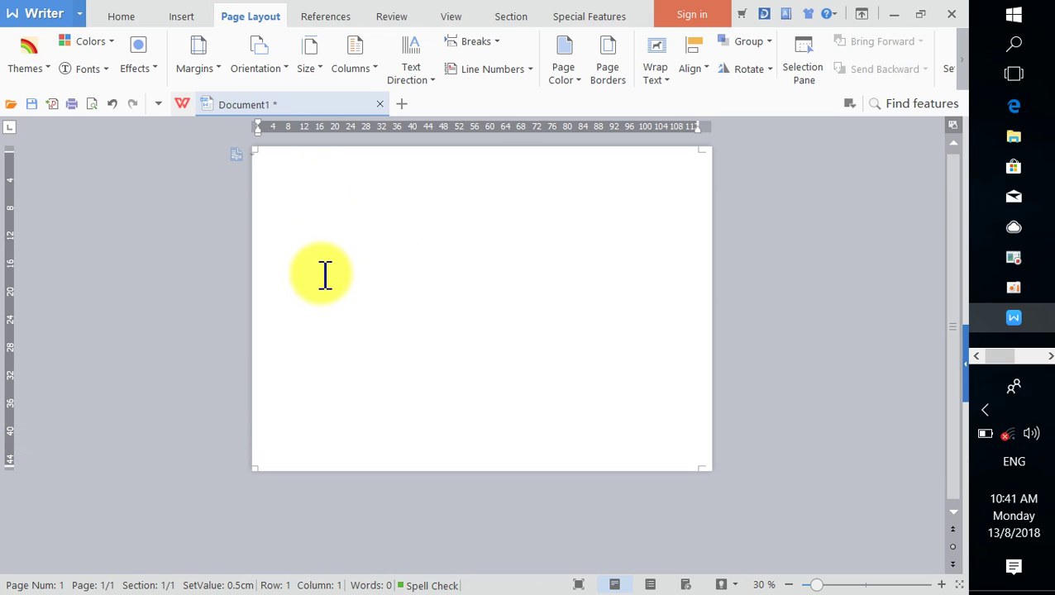
Step: Set the font at the start of the blank document to Franklin Gothic Medium
ctrl+scroll(325, 275, up, 2)
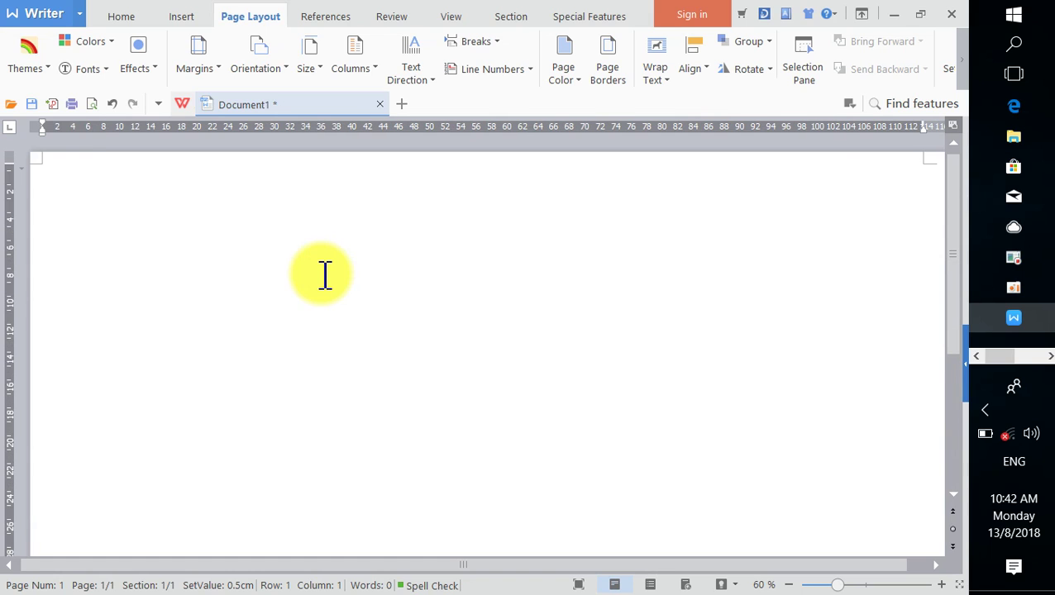
scroll(325, 275, down, 1)
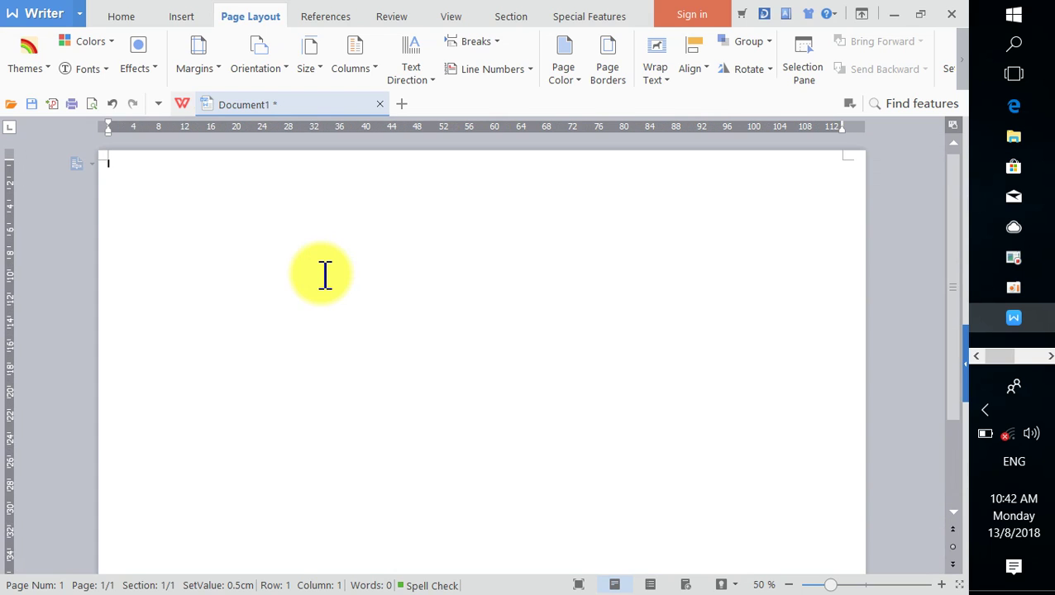
click(124, 18)
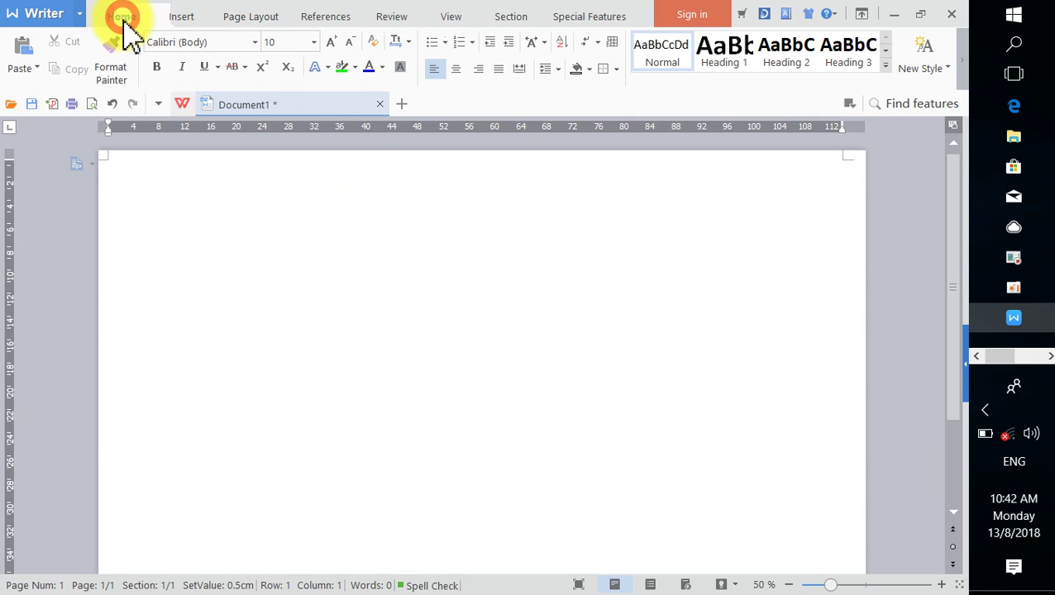
click(255, 41)
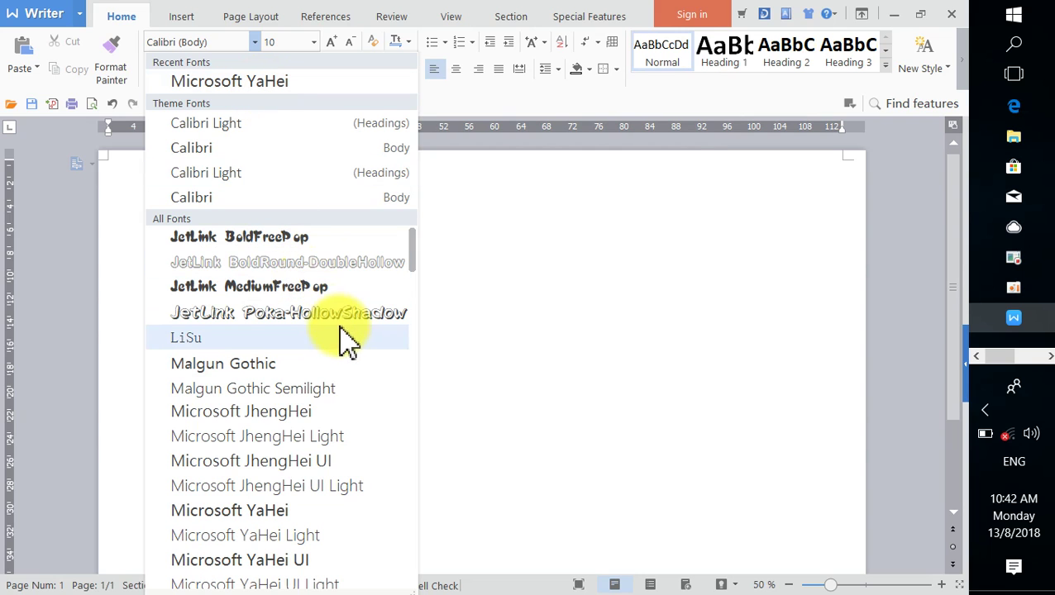
drag(414, 260, 436, 471)
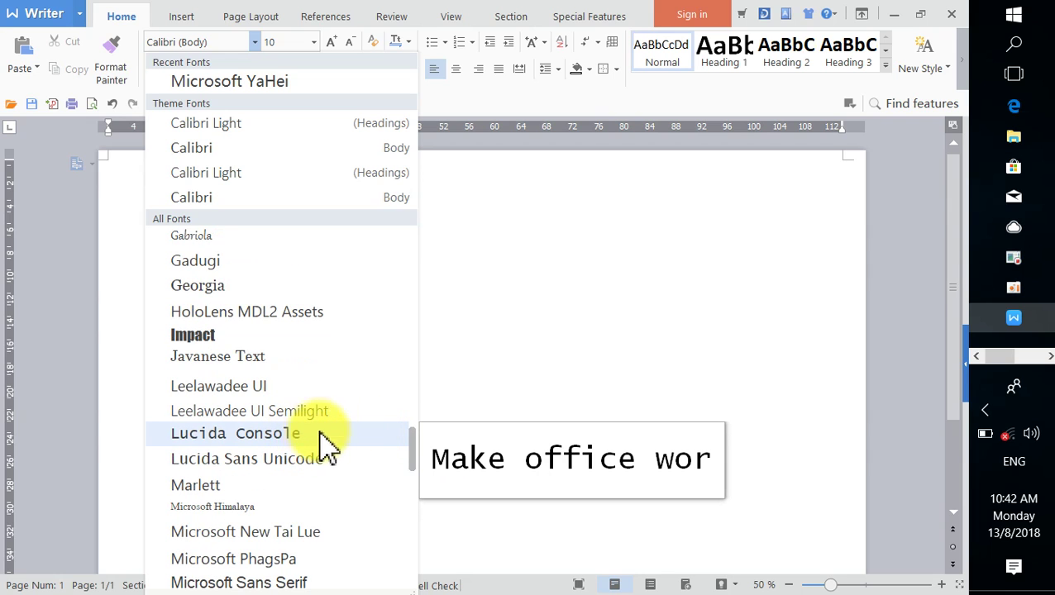
scroll(319, 348, up, 2)
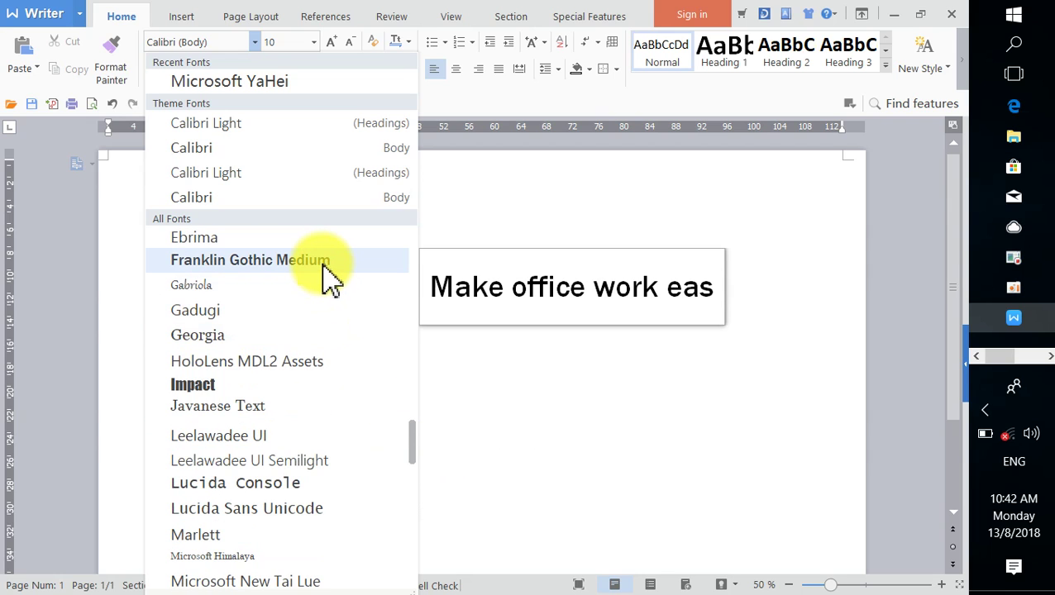
click(329, 262)
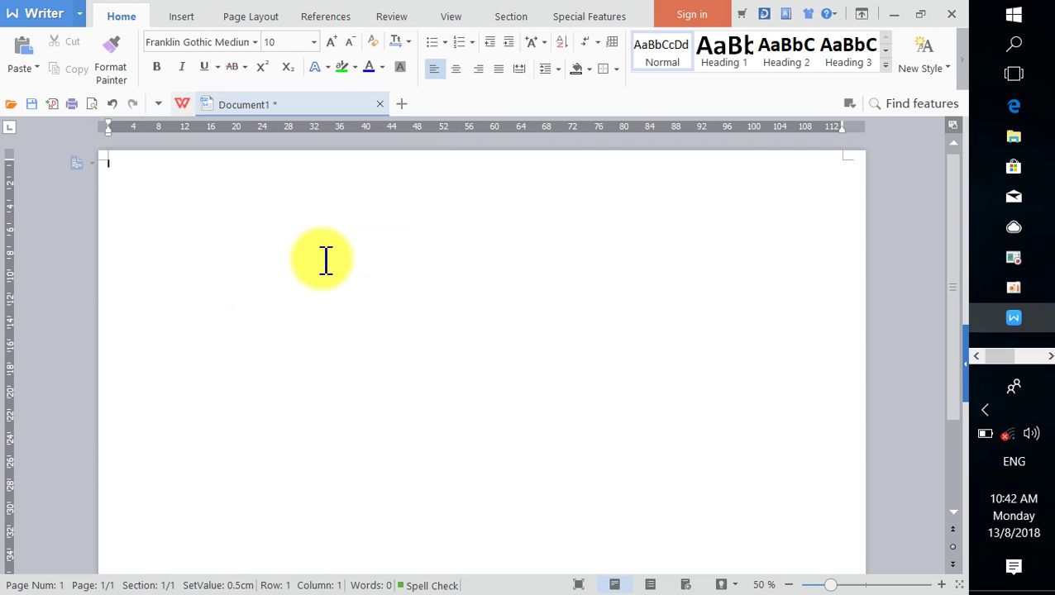
Step: Set the font size to 90 and center the empty paragraph
click(296, 43)
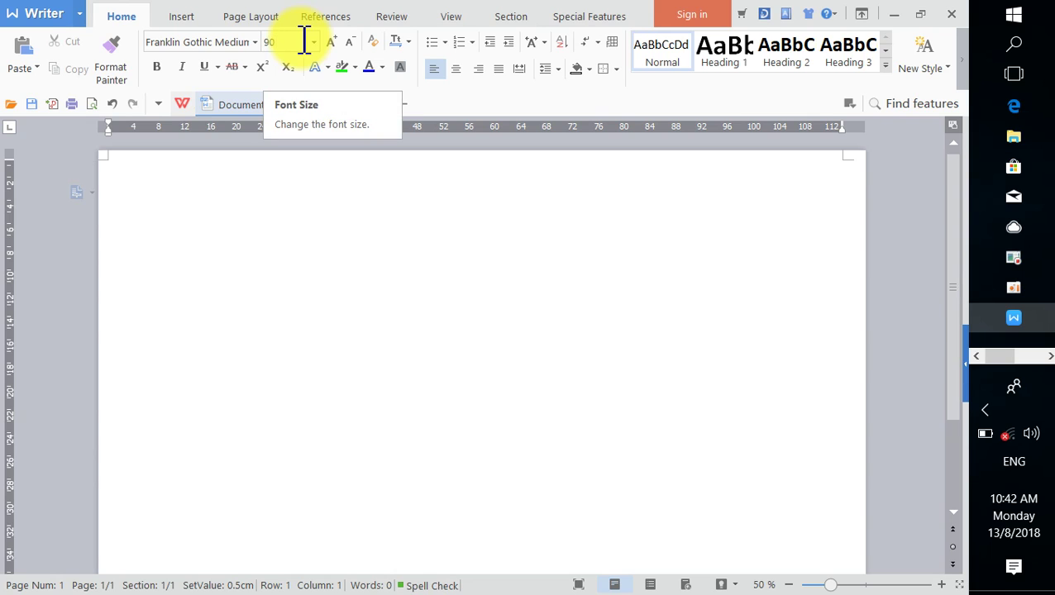
key(Return)
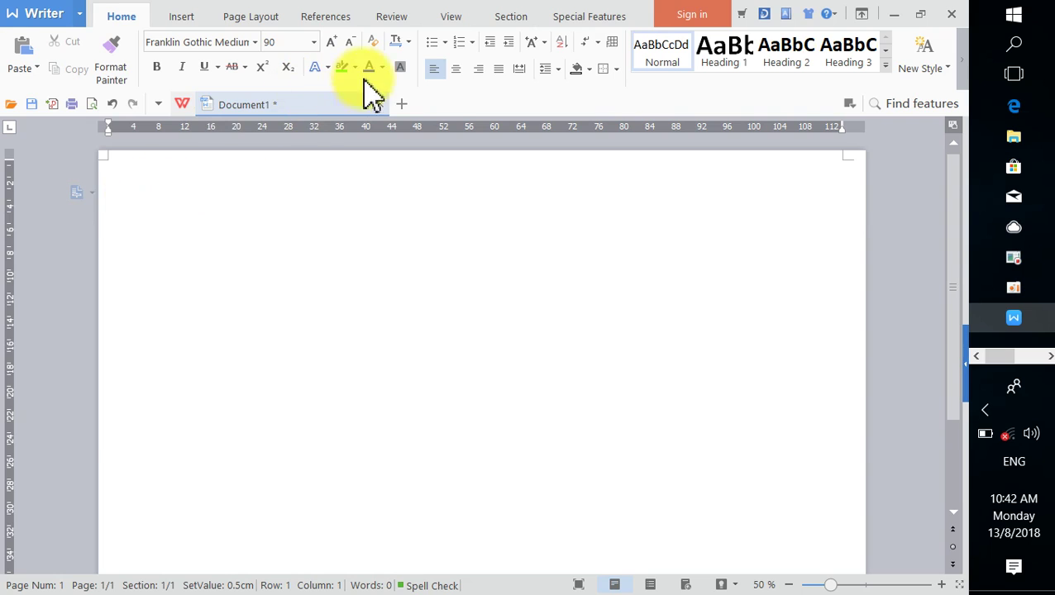
click(455, 72)
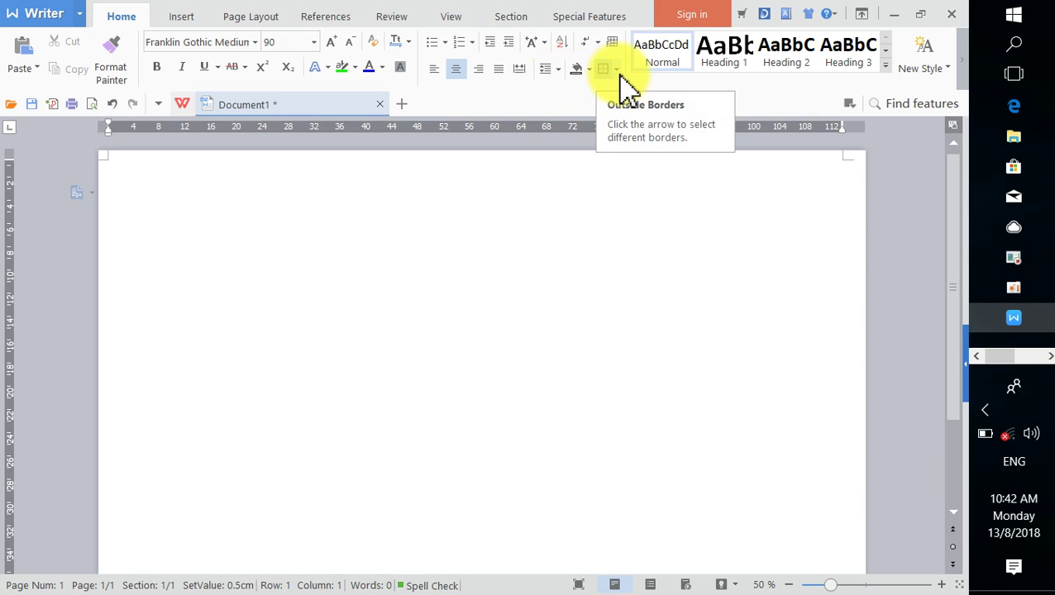
Step: Insert a table with one row and one column at the start of the page
click(176, 17)
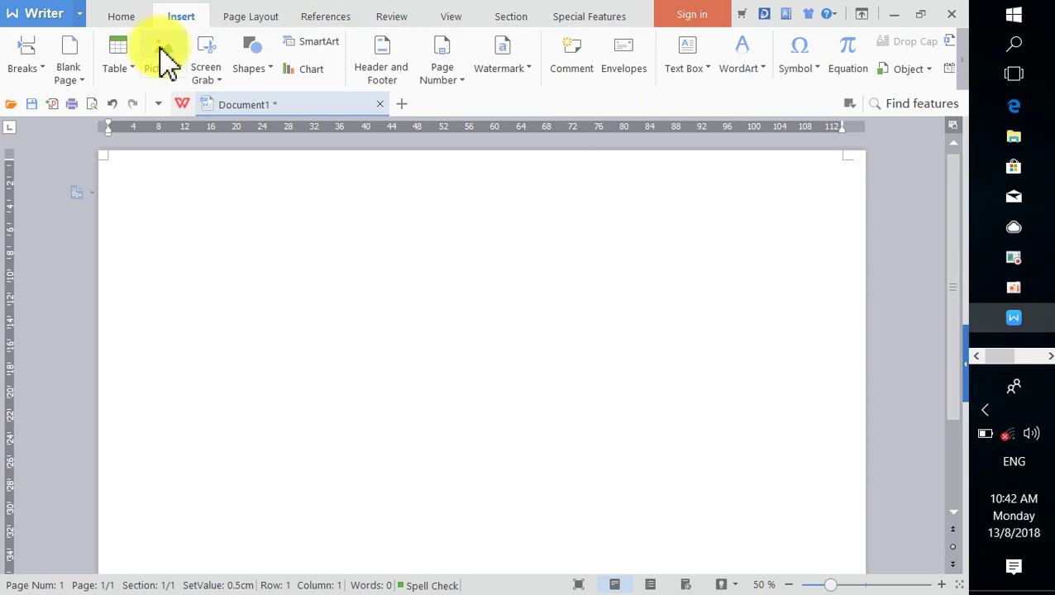
click(139, 75)
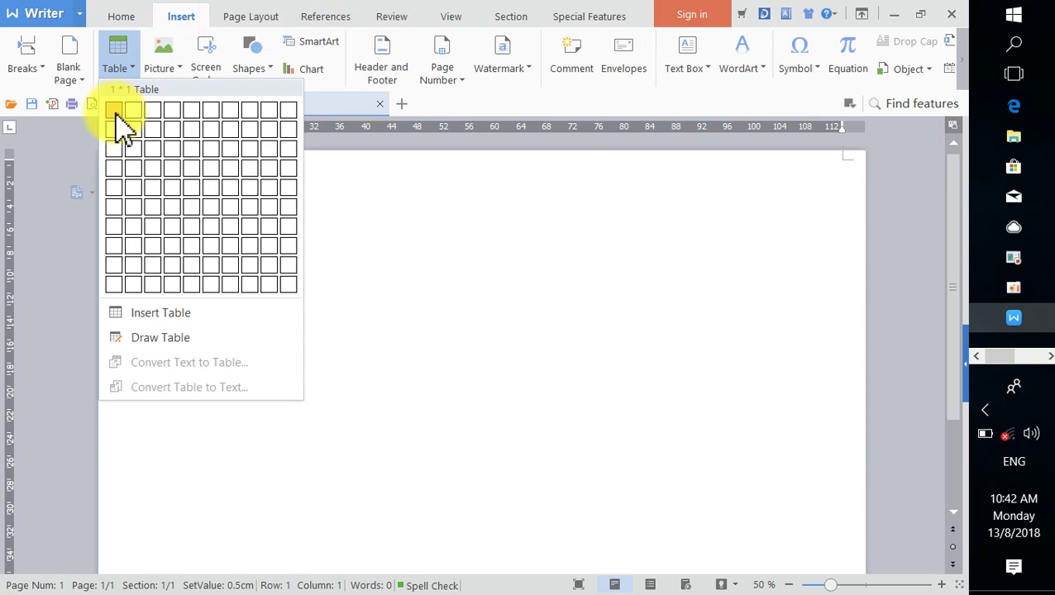
click(116, 116)
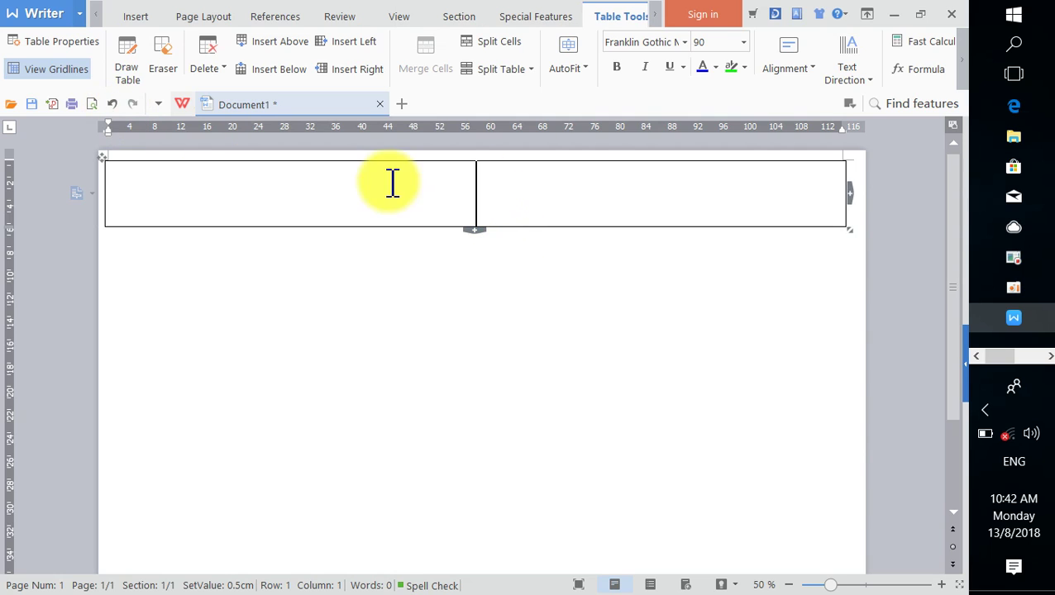
Step: Paste the copied Simplified Chinese lyrics below the table, keeping the text only
click(480, 256)
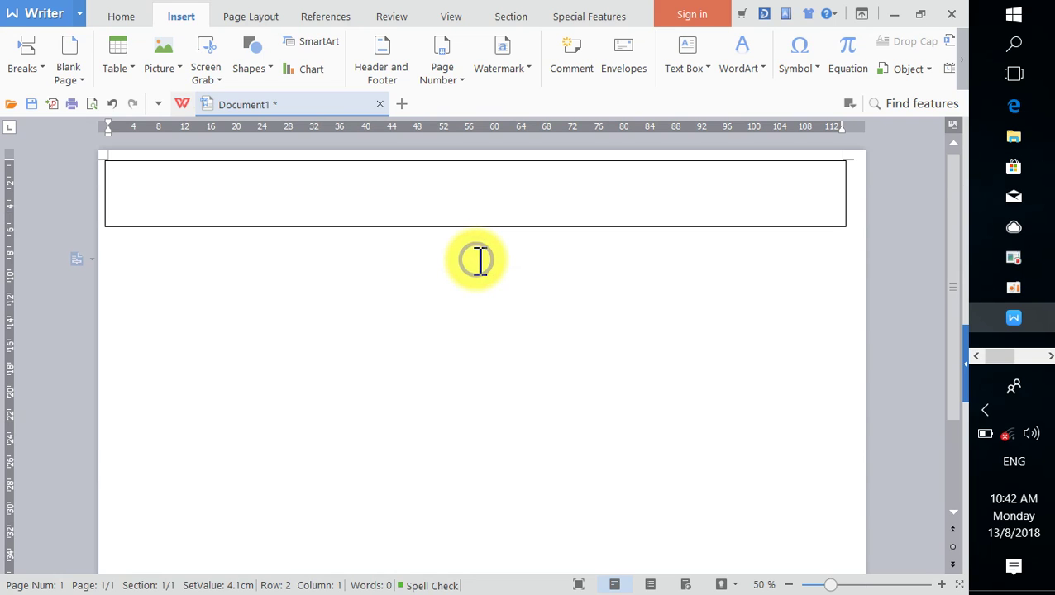
right_click(479, 262)
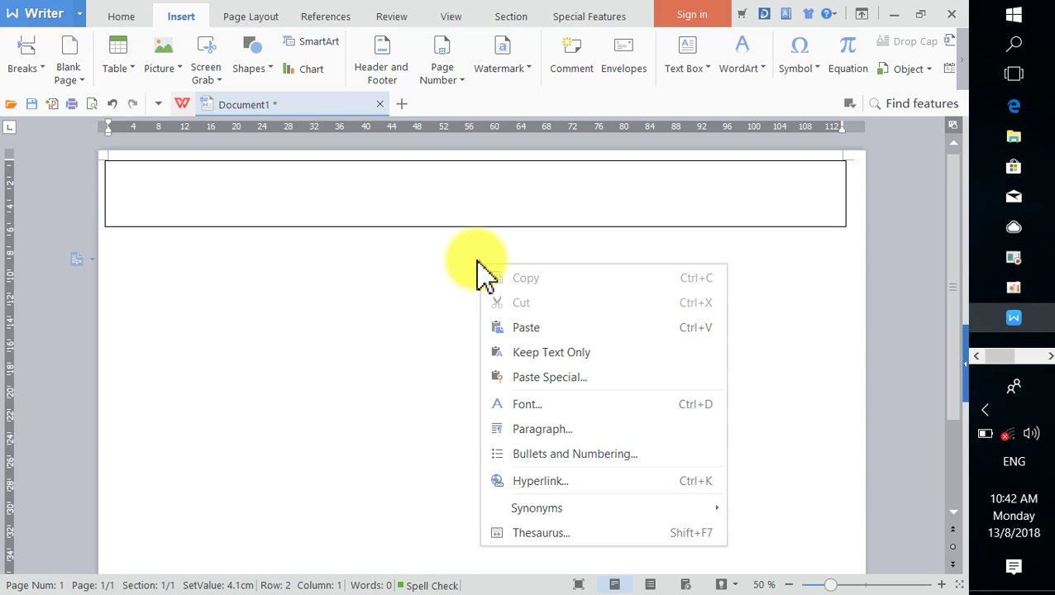
click(551, 352)
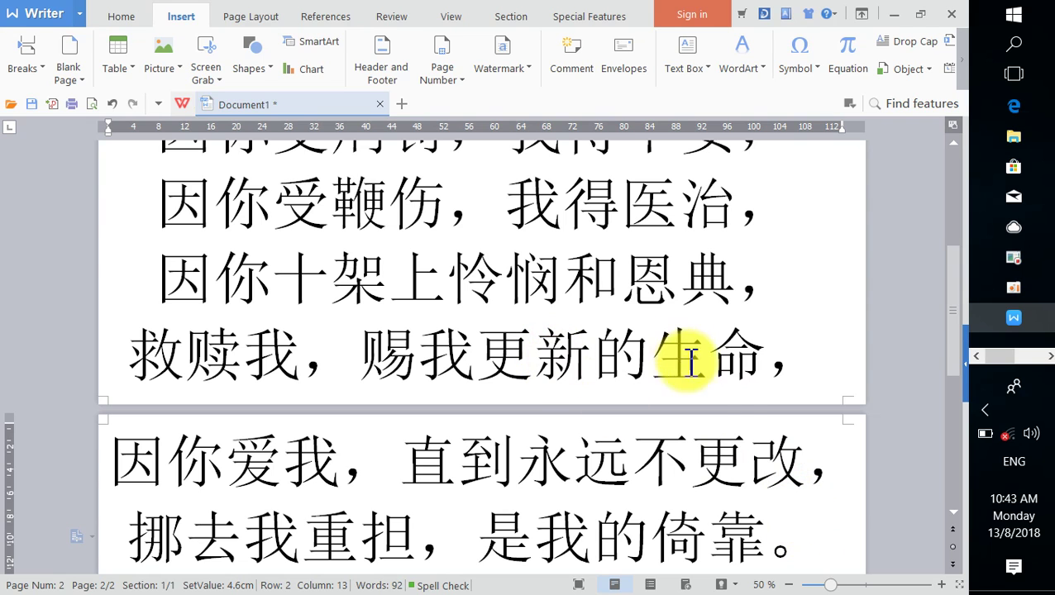
Step: Change the font of all the pasted lyrics lines to Microsoft YaHei
drag(787, 547, 186, 208)
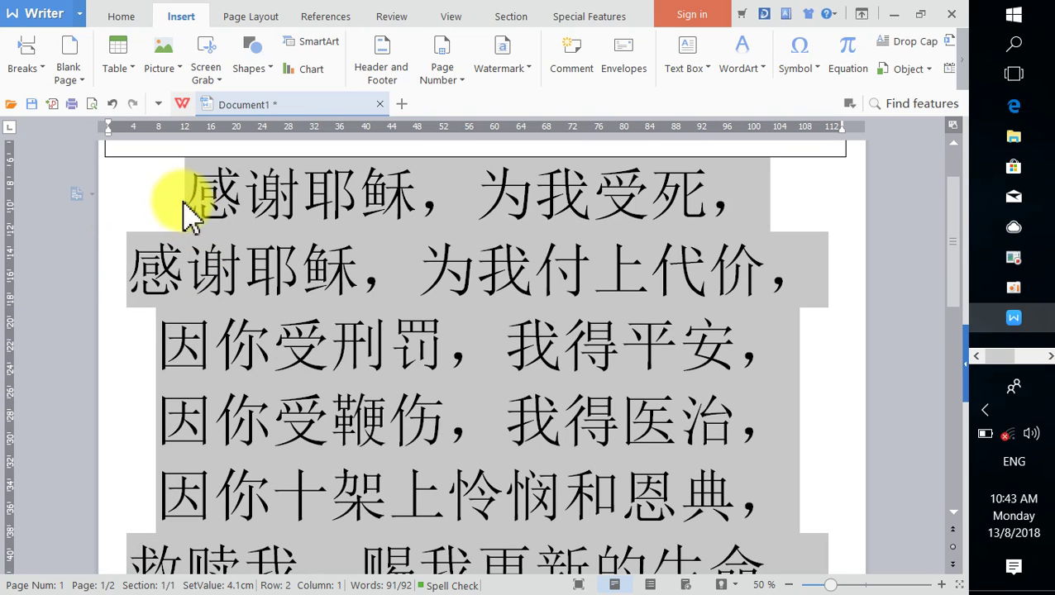
click(122, 18)
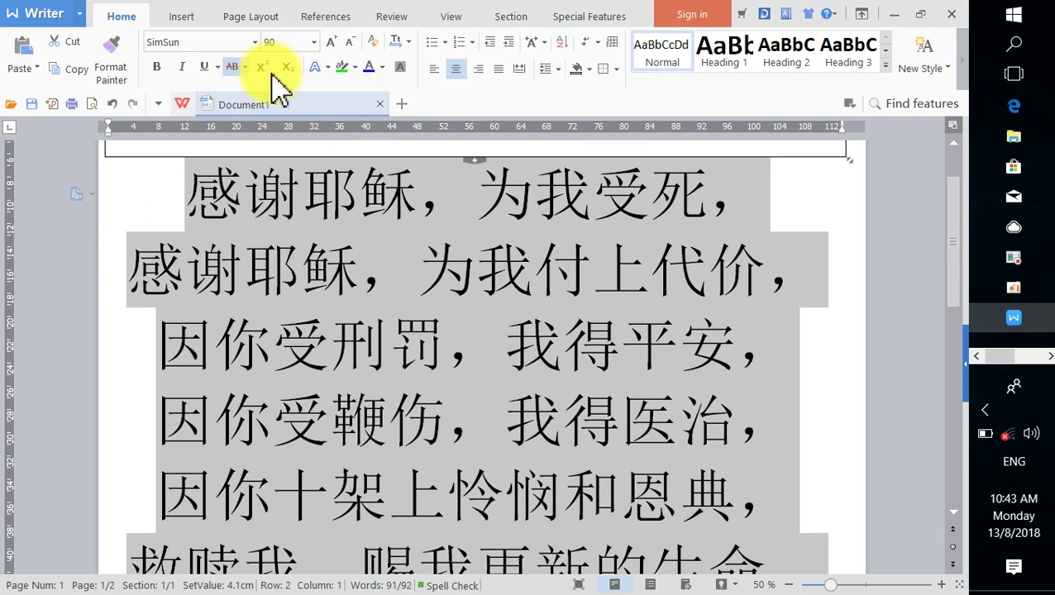
click(255, 42)
click(277, 124)
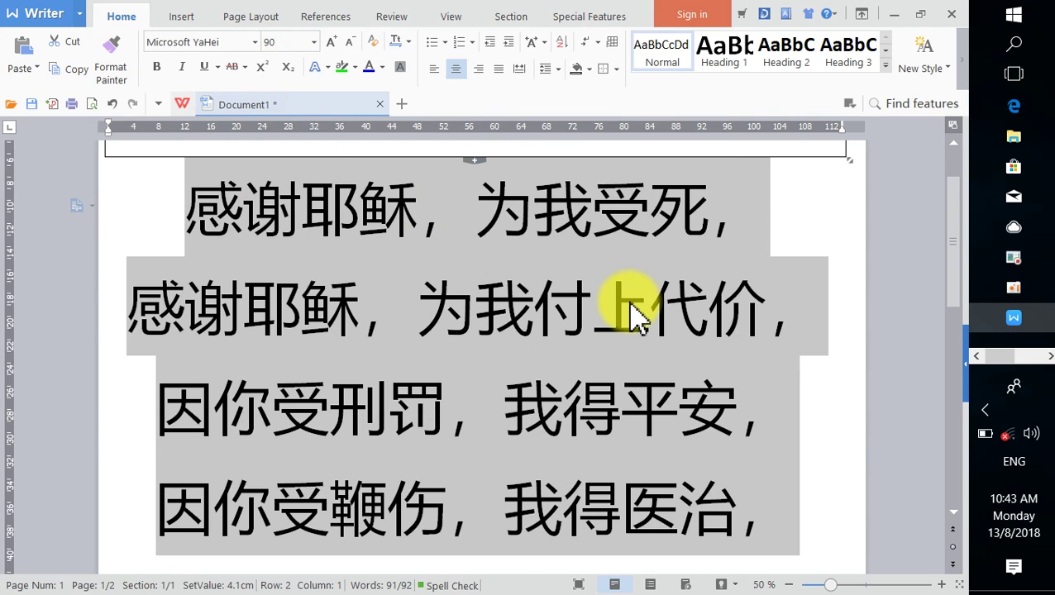
Step: Set the line spacing of all the selected lyrics lines to exactly 90 pt
scroll(633, 314, up, 1)
scroll(633, 315, down, 6)
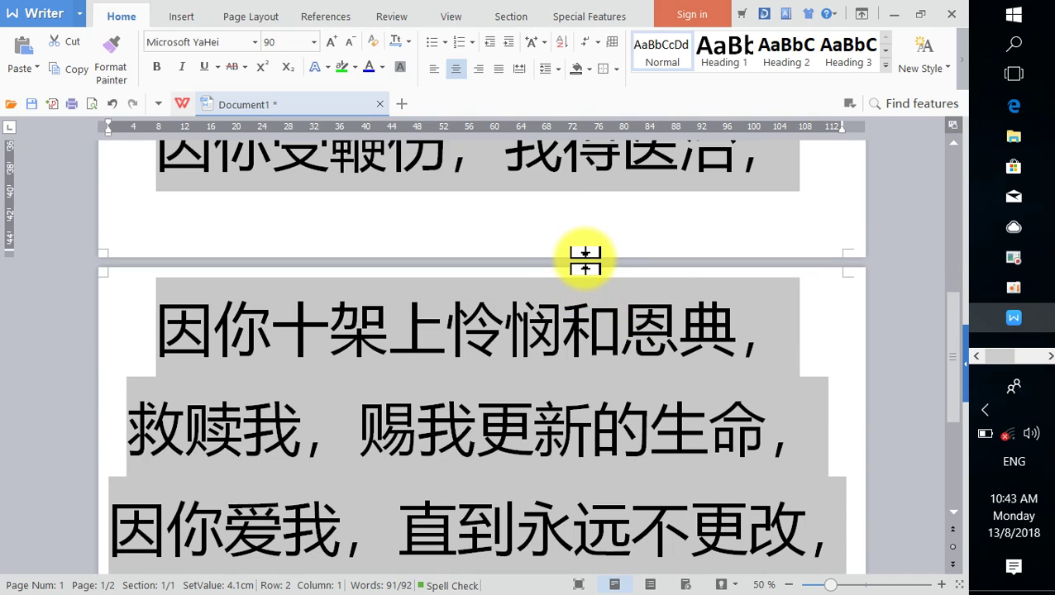
scroll(589, 273, down, 3)
scroll(589, 277, down, 2)
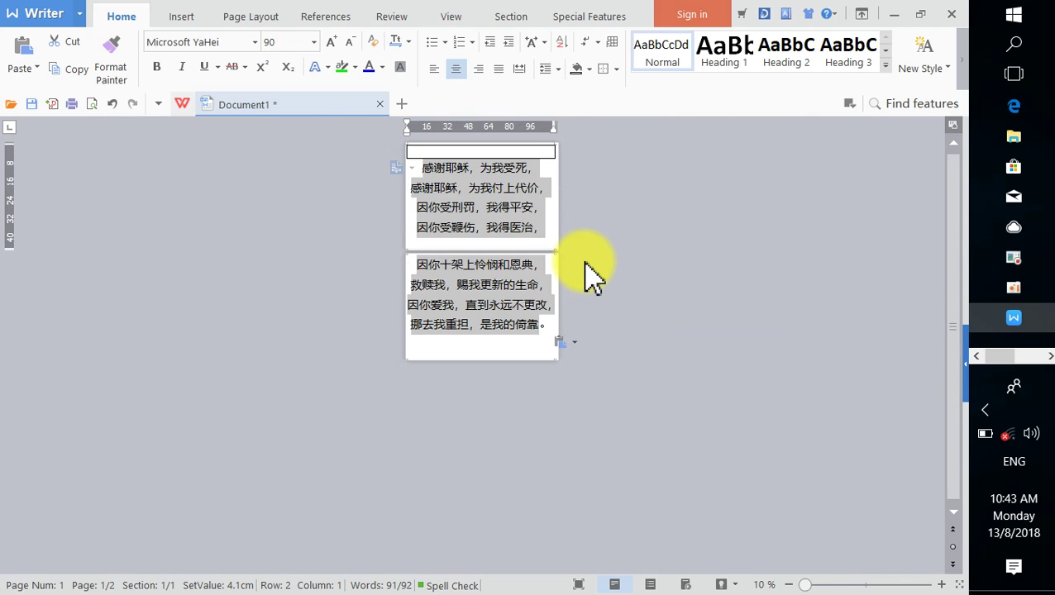
scroll(589, 277, up, 2)
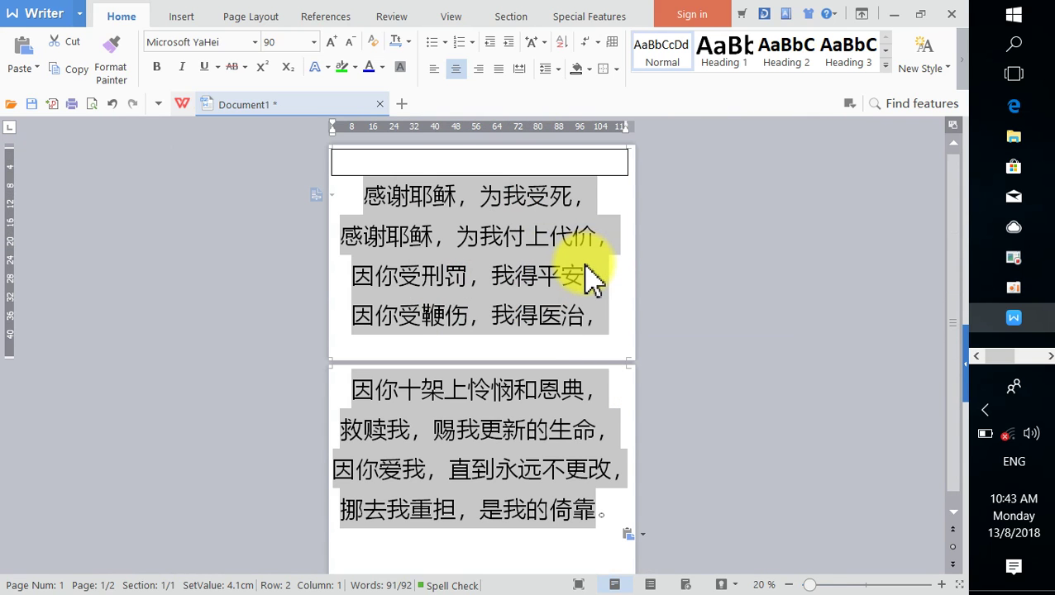
scroll(589, 277, up, 1)
scroll(589, 277, down, 1)
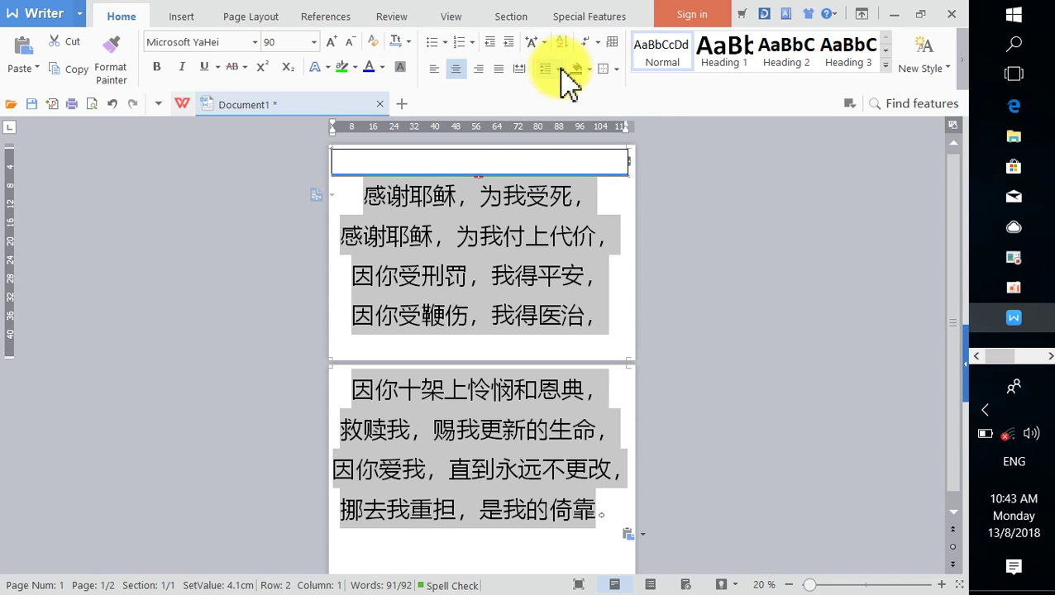
right_click(544, 242)
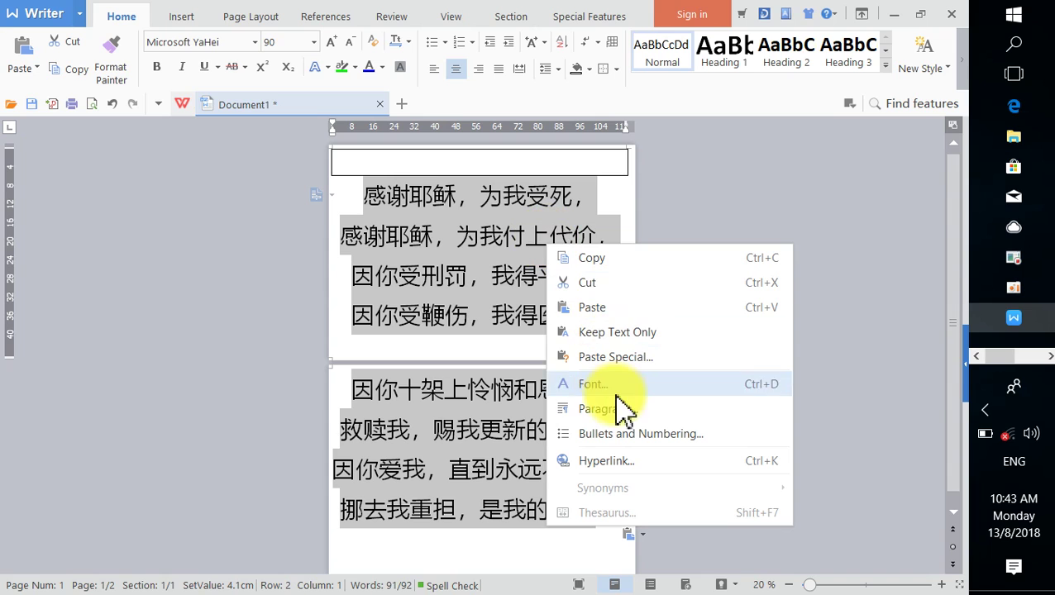
click(624, 408)
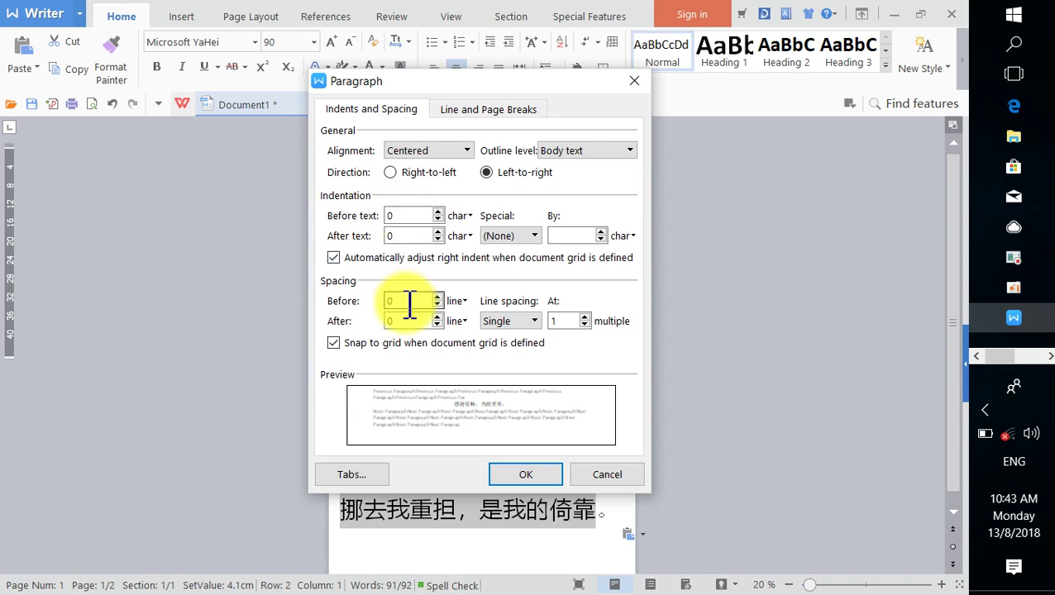
click(537, 327)
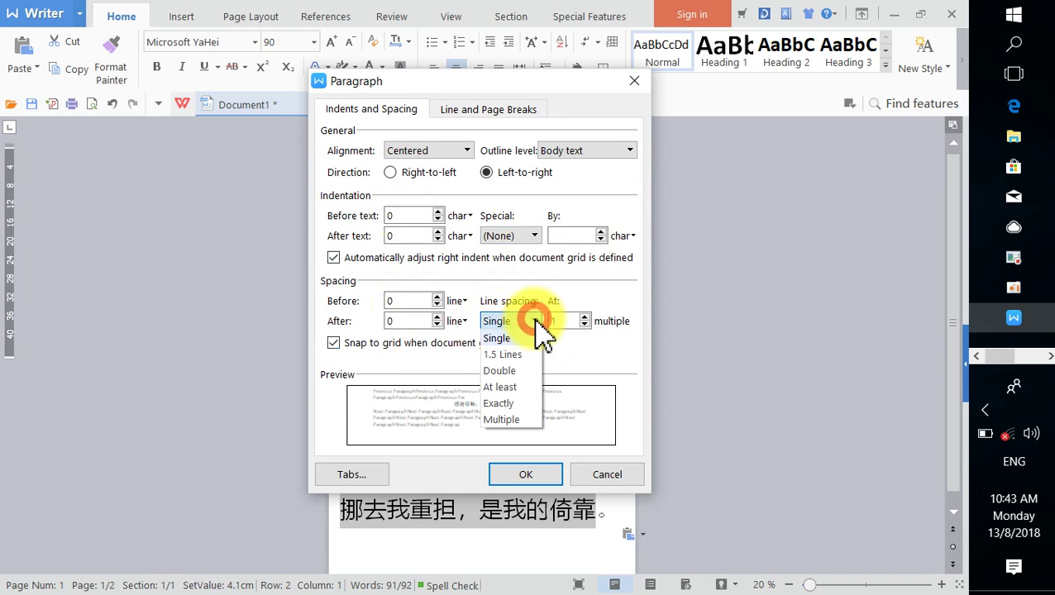
click(509, 403)
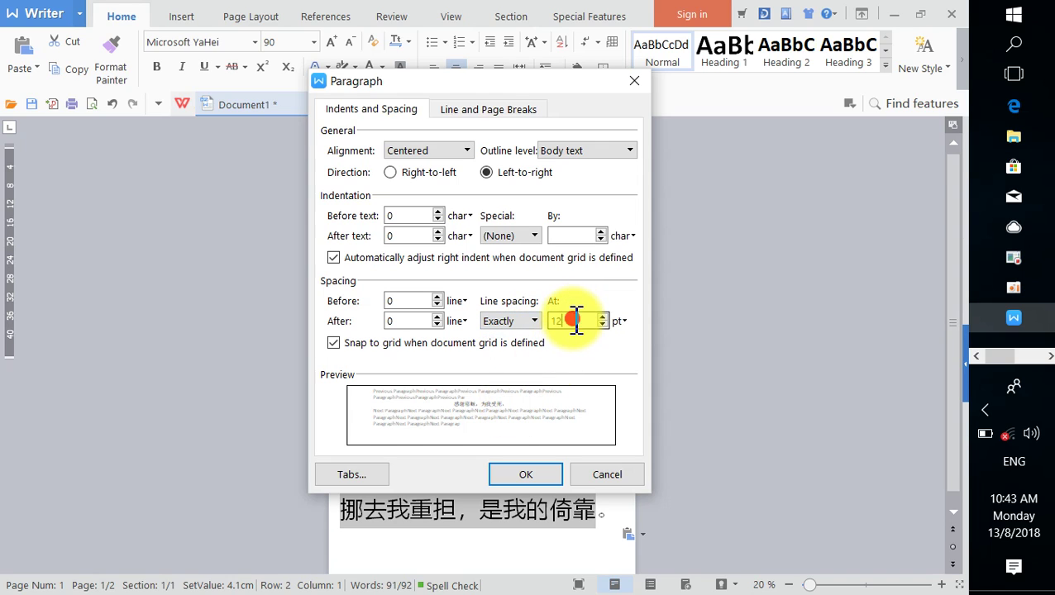
drag(577, 320, 529, 310)
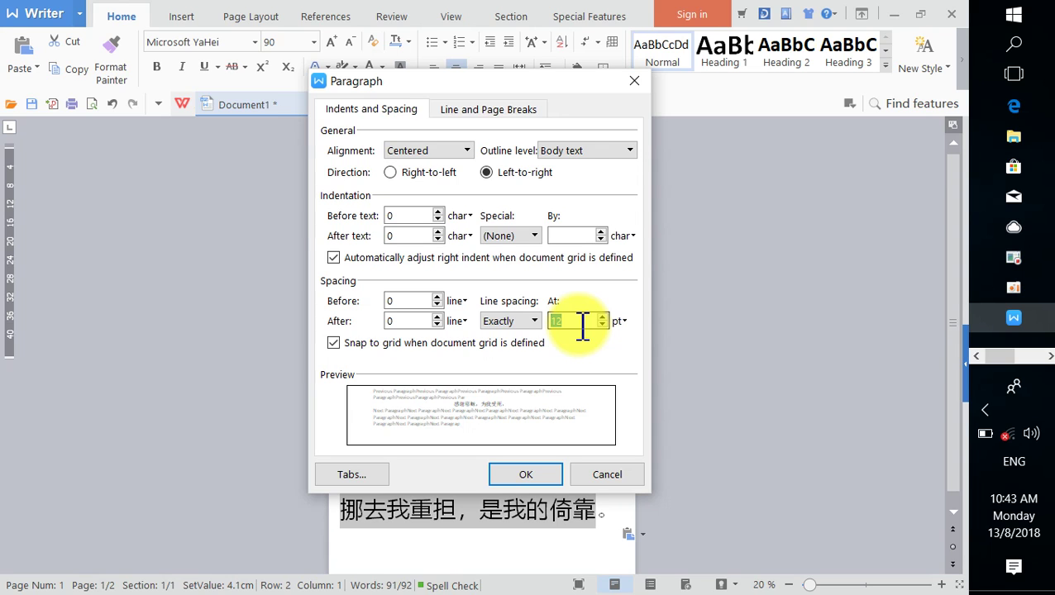
text(90)
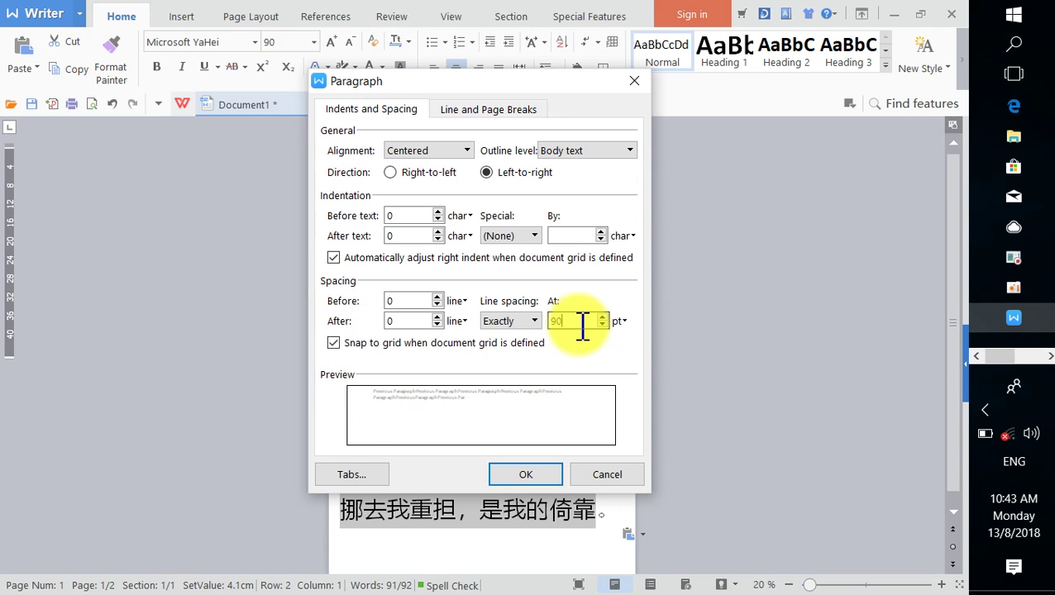
click(533, 478)
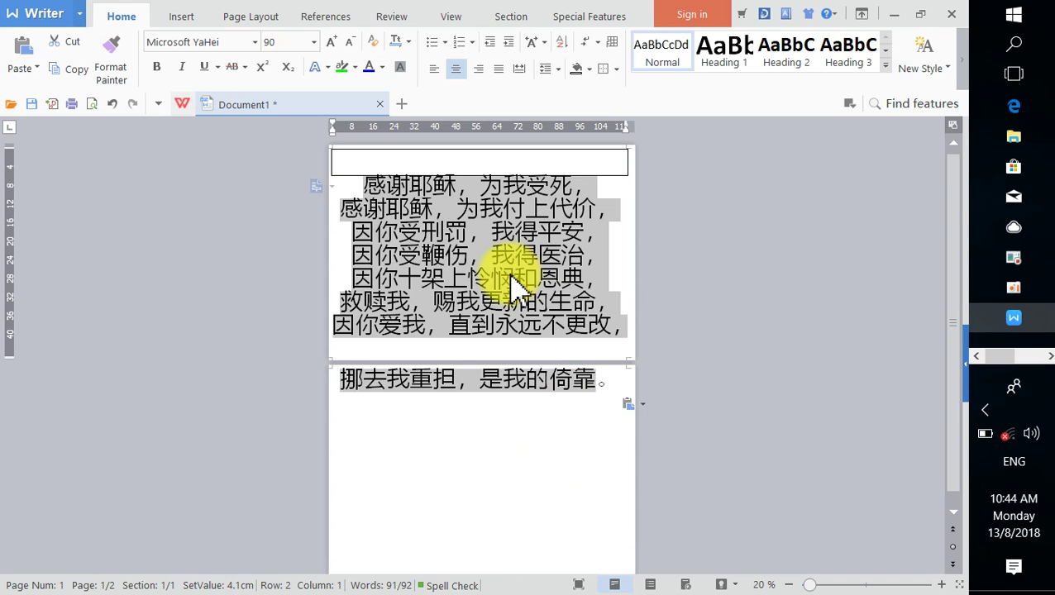
Step: Set the selected lyrics' exact line spacing to 100 pt and undo the accidental replacement of the text
right_click(490, 232)
click(577, 399)
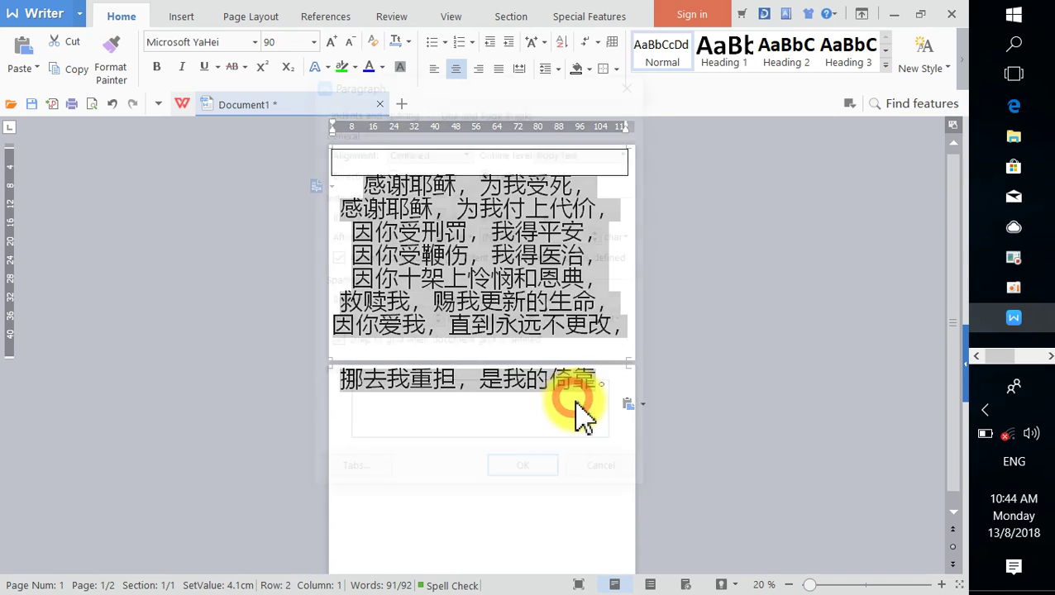
double_click(577, 321)
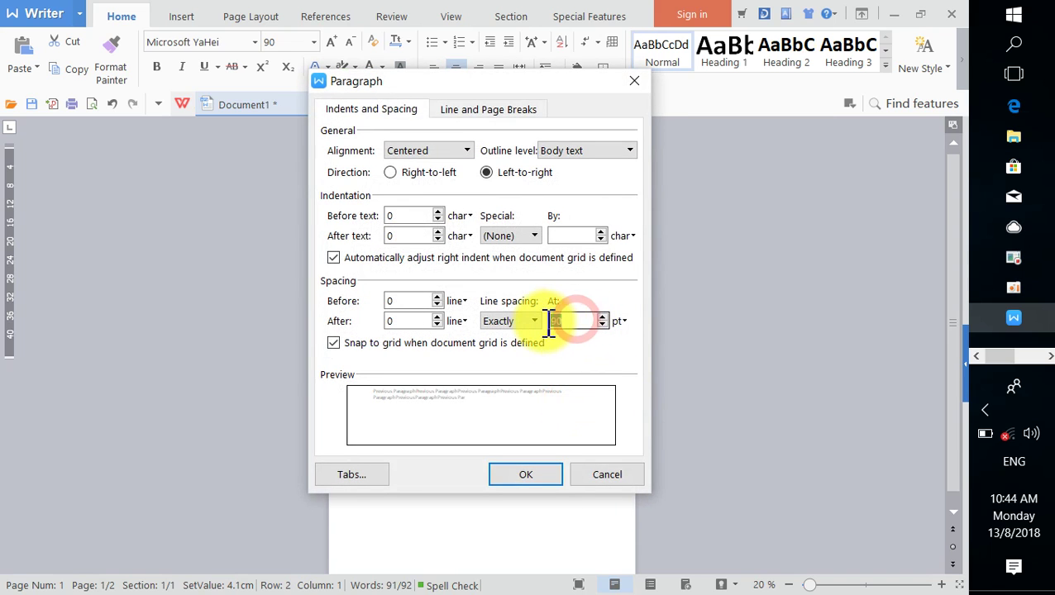
text(100)
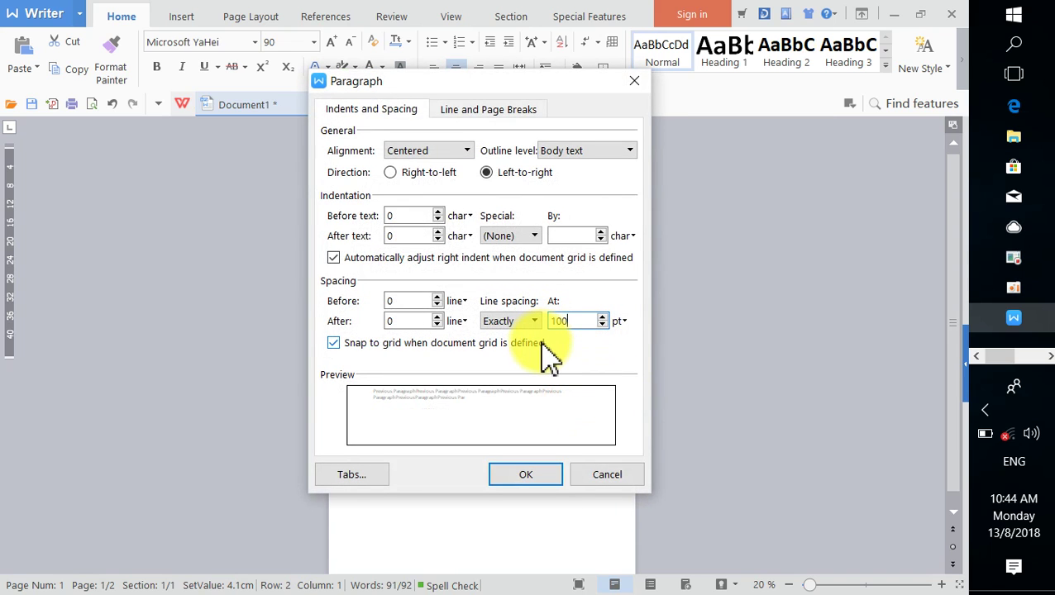
key(Return)
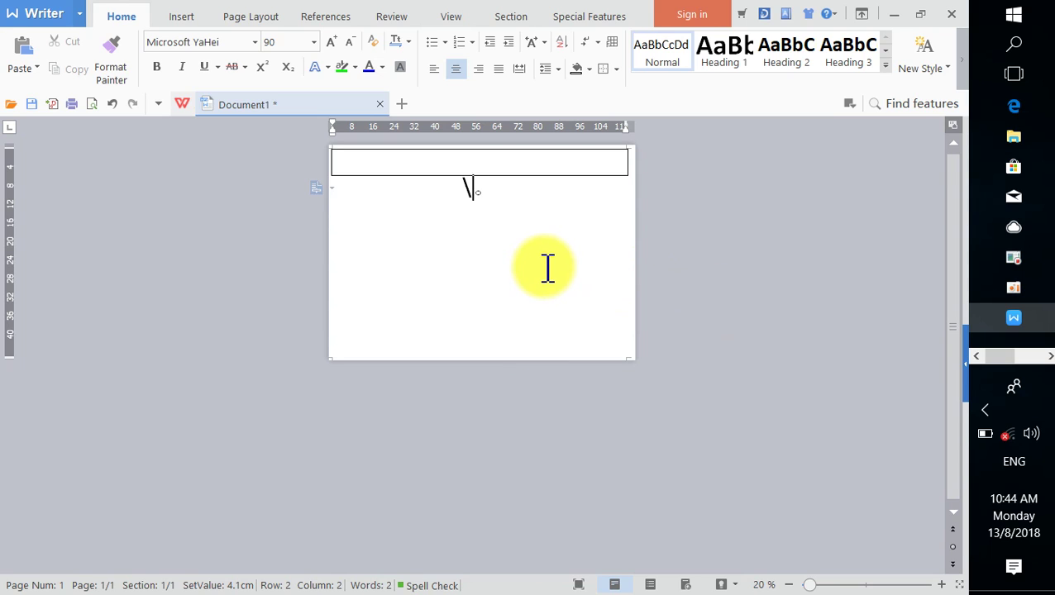
click(113, 106)
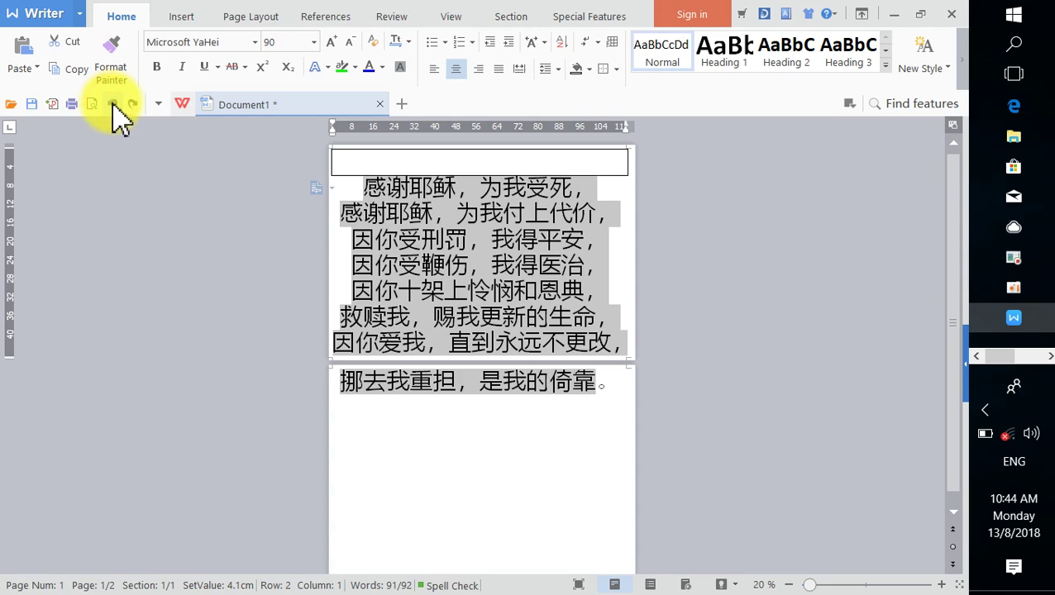
Step: Increase the exact line spacing of all the selected lyrics lines to 110 pt
right_click(479, 220)
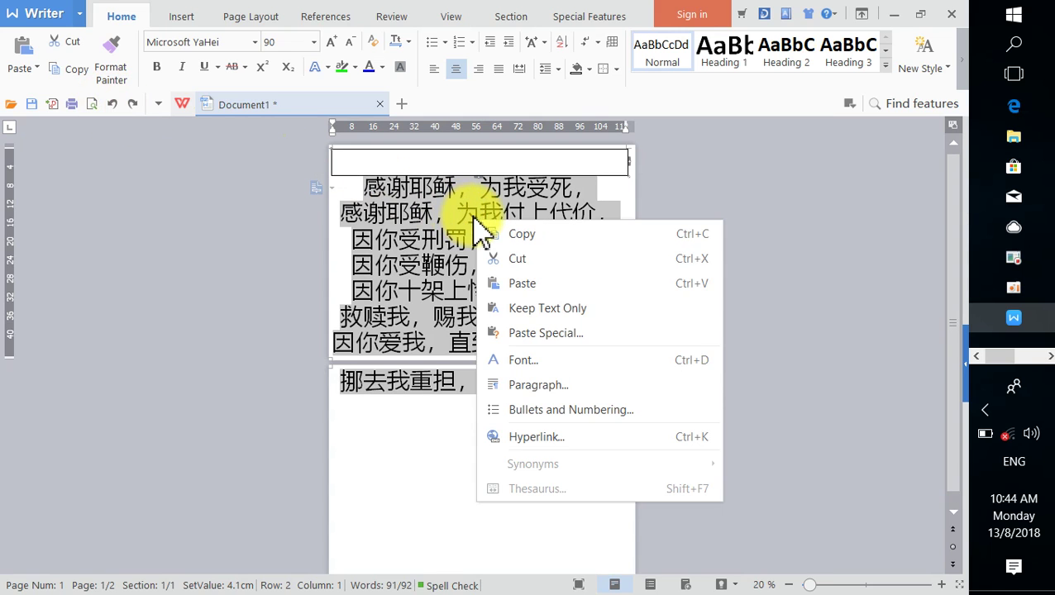
click(555, 385)
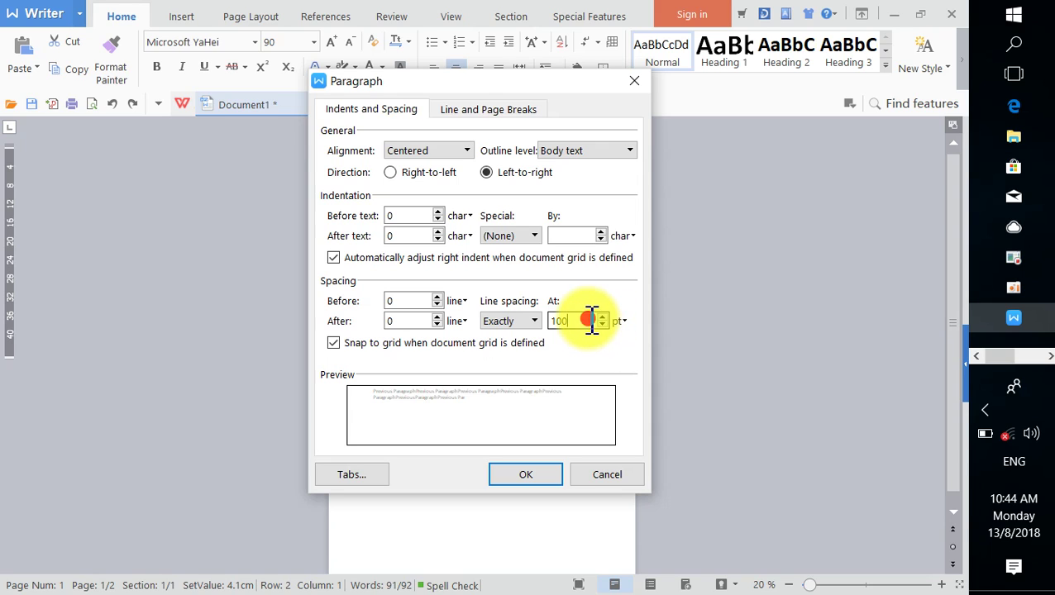
click(591, 320)
click(562, 320)
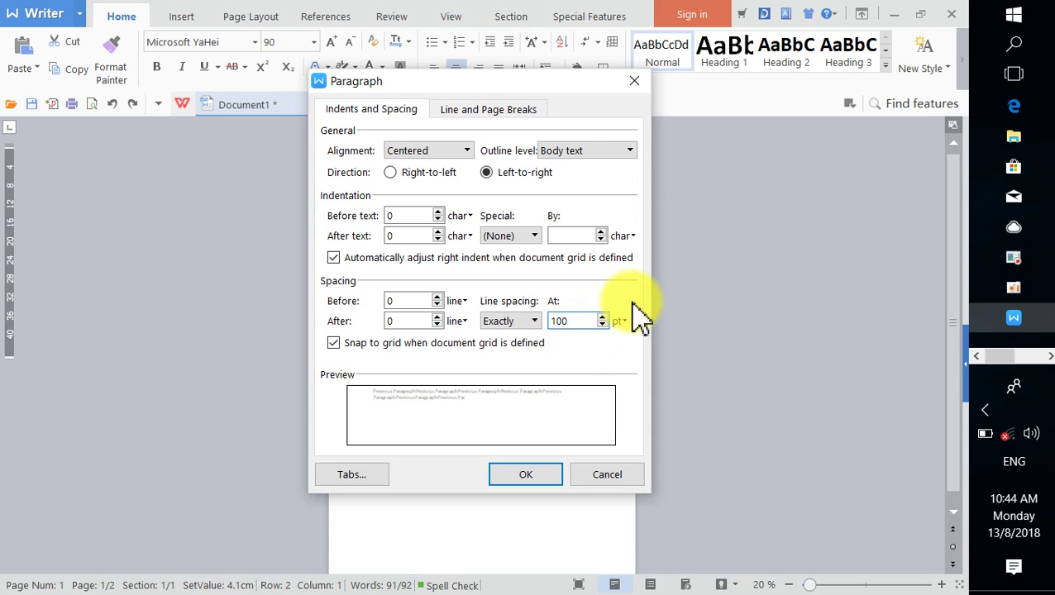
key(BackSpace)
text(1)
click(538, 479)
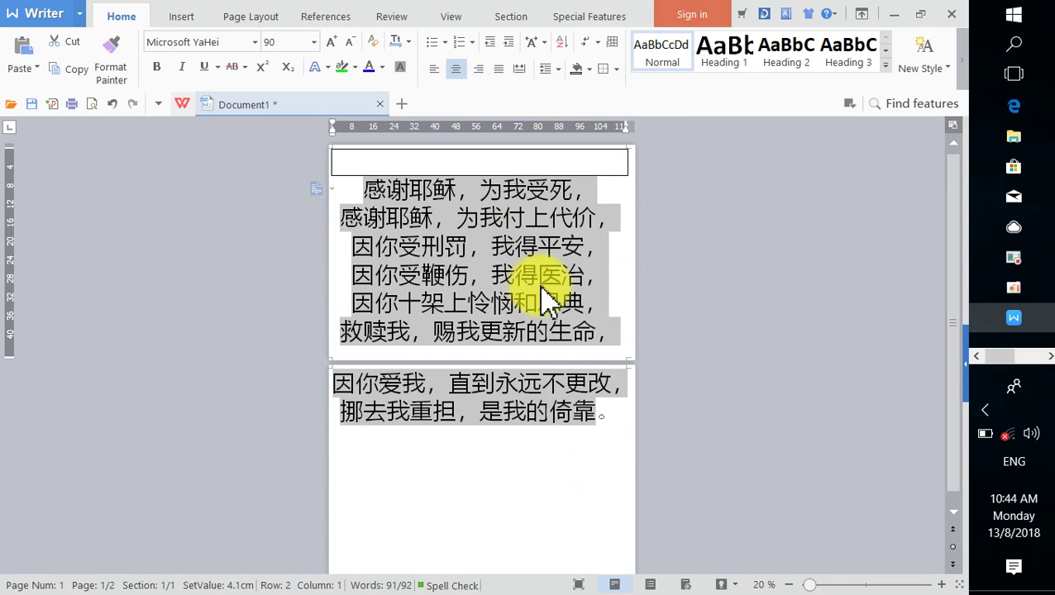
Step: Copy the phrase 感谢耶稣 from the first lyrics line and paste it into the table cell as the title
click(500, 222)
drag(457, 189, 369, 182)
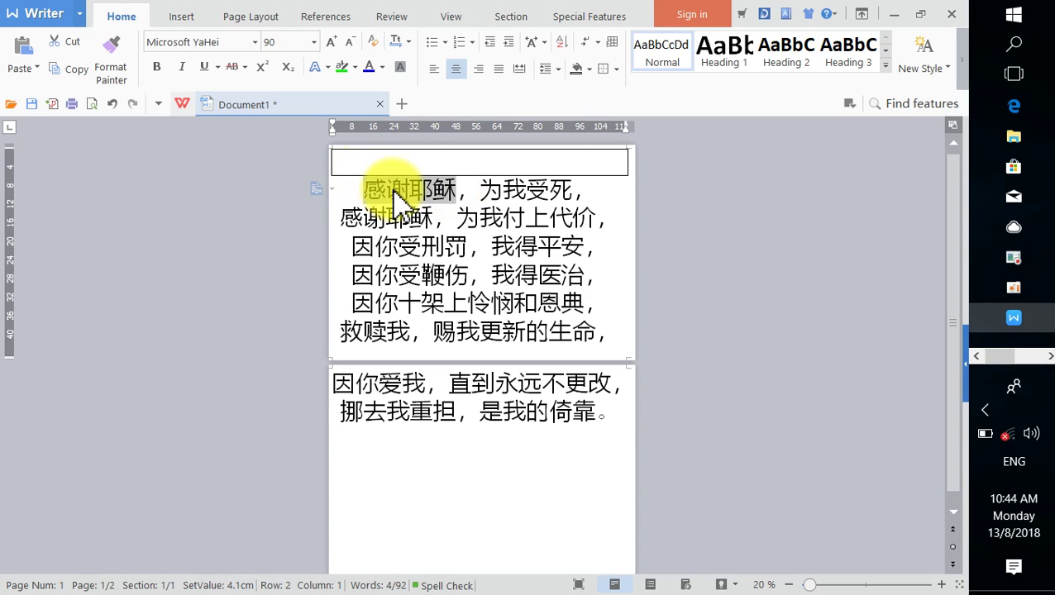
right_click(395, 197)
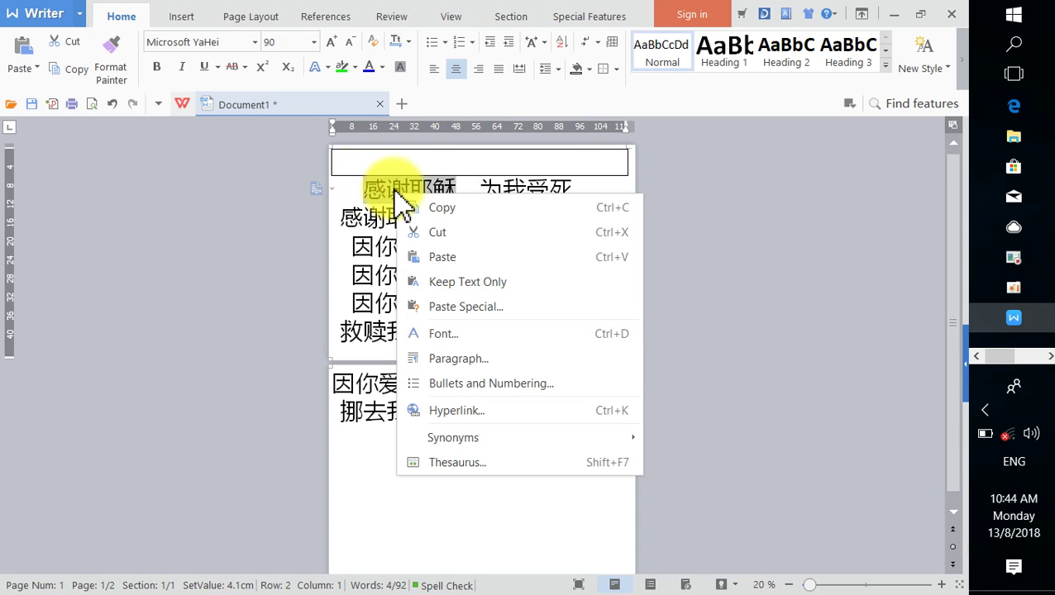
click(456, 208)
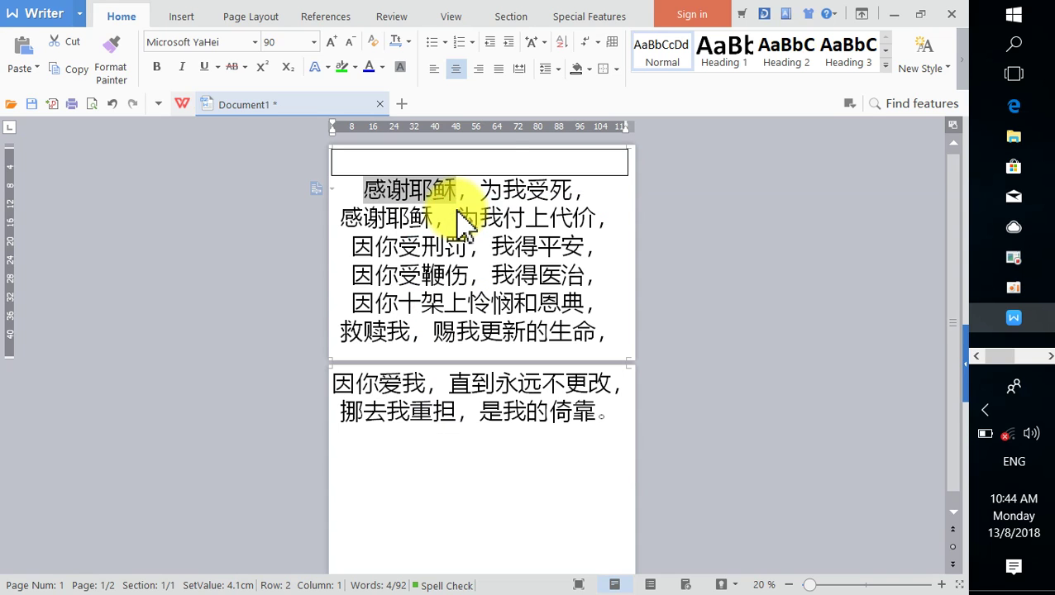
right_click(425, 187)
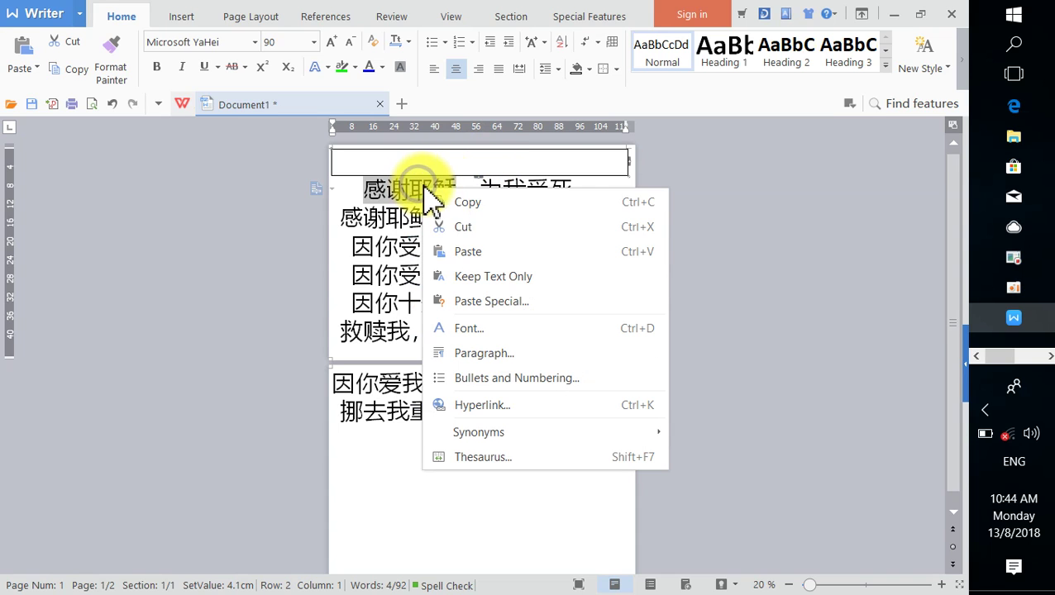
click(484, 206)
click(488, 160)
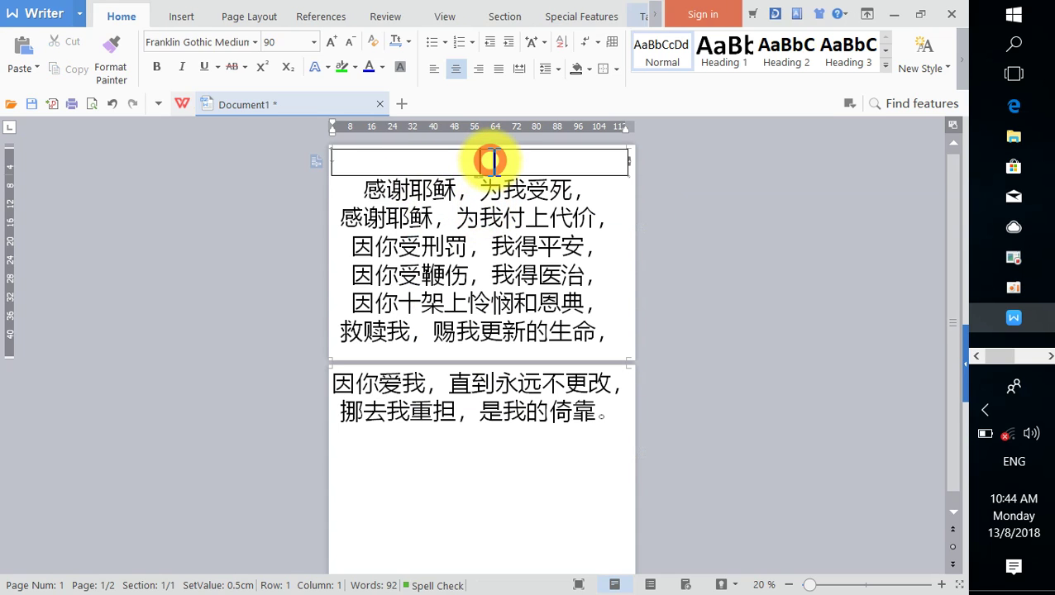
right_click(478, 159)
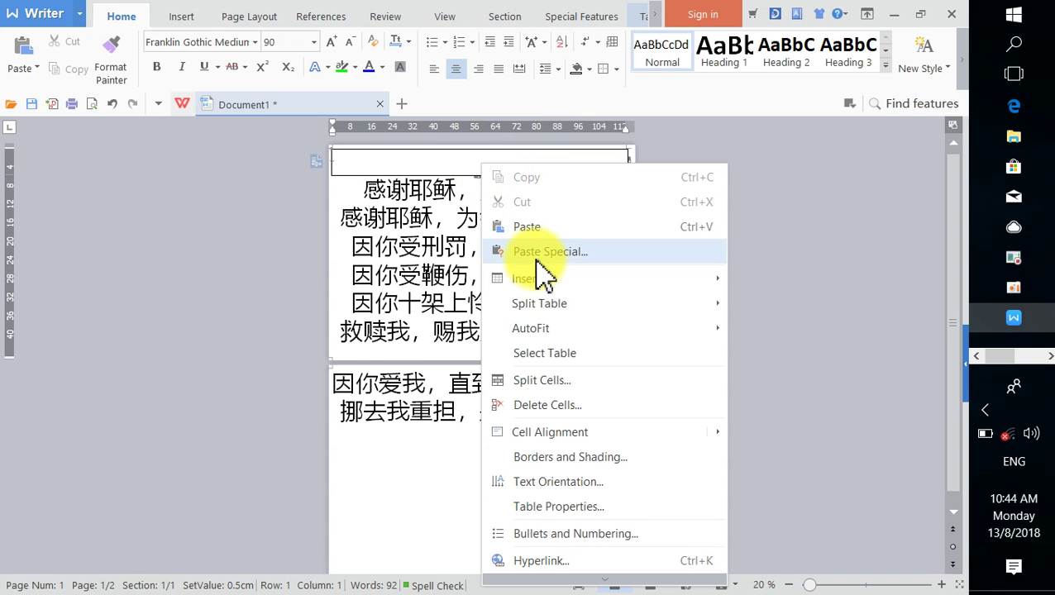
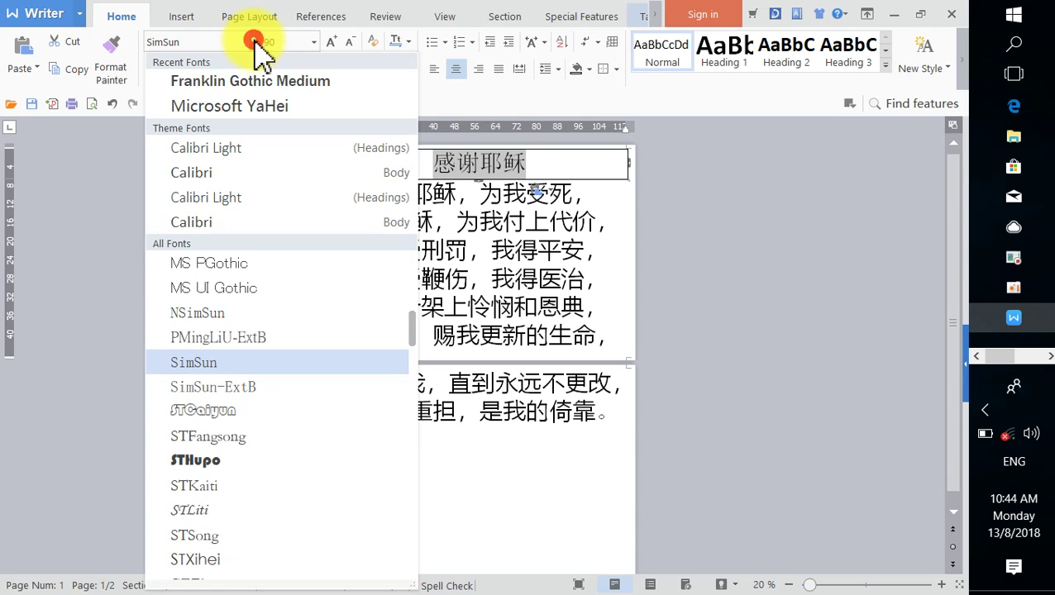
Step: Change the font of the title in the table cell to Microsoft YaHei and make it bold
click(327, 115)
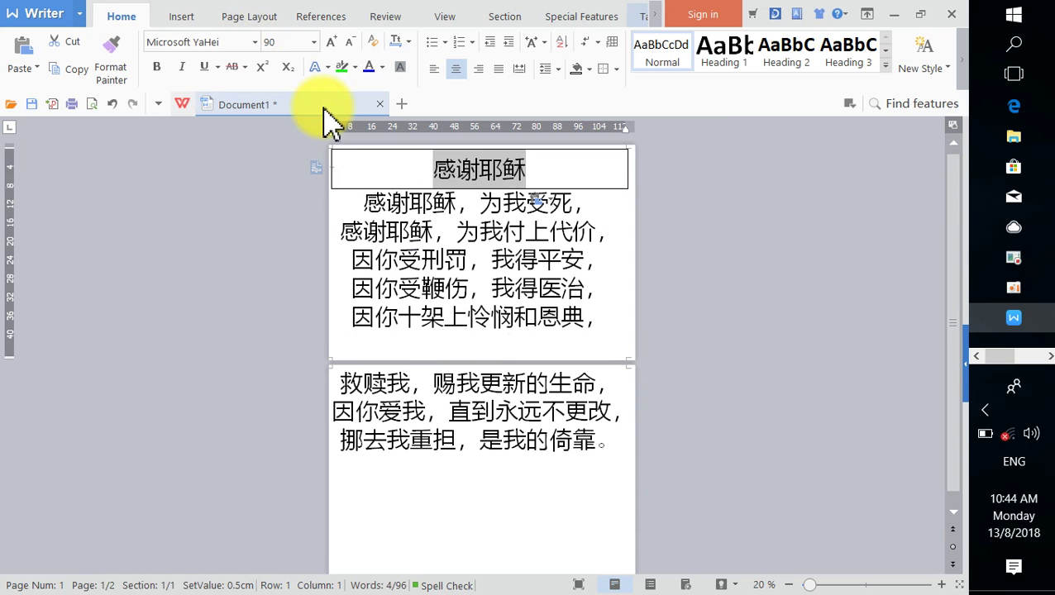
click(157, 67)
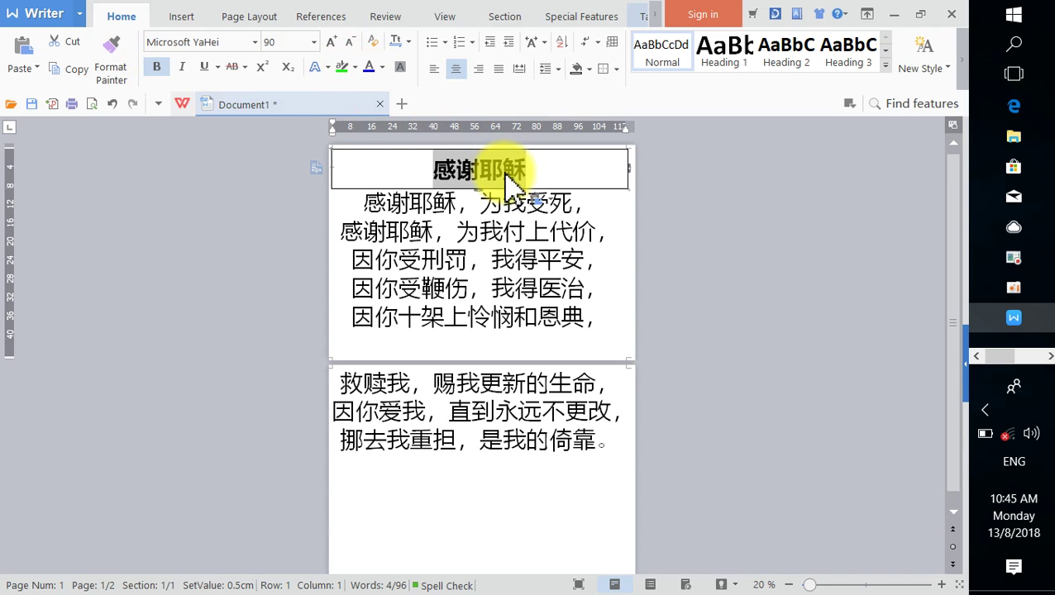
Step: Narrow the title table by moving both side edges inward, to about 80 ruler units wide
click(349, 157)
drag(357, 159, 552, 171)
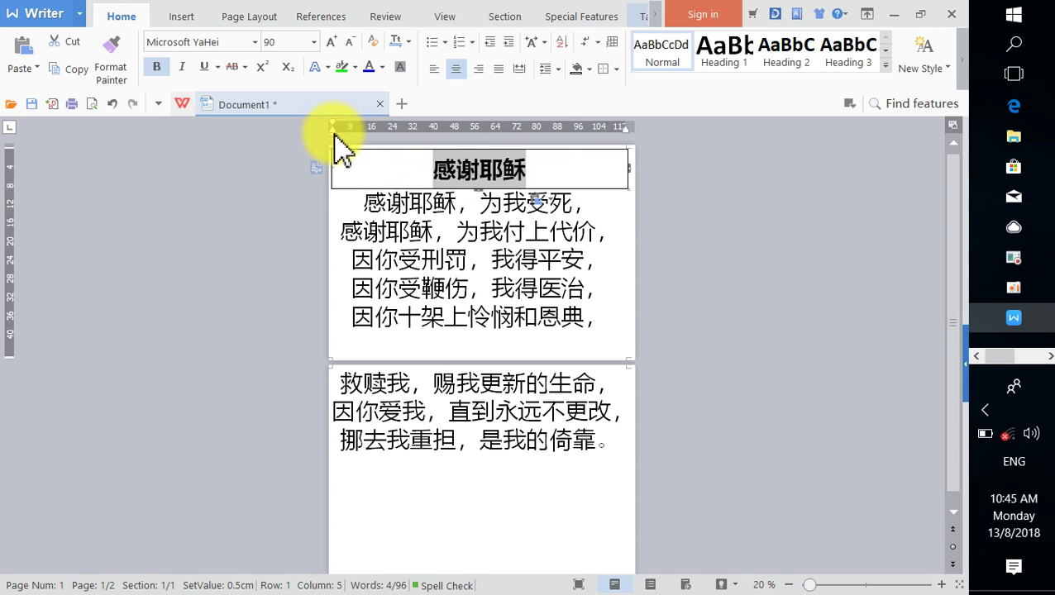
drag(332, 124, 361, 125)
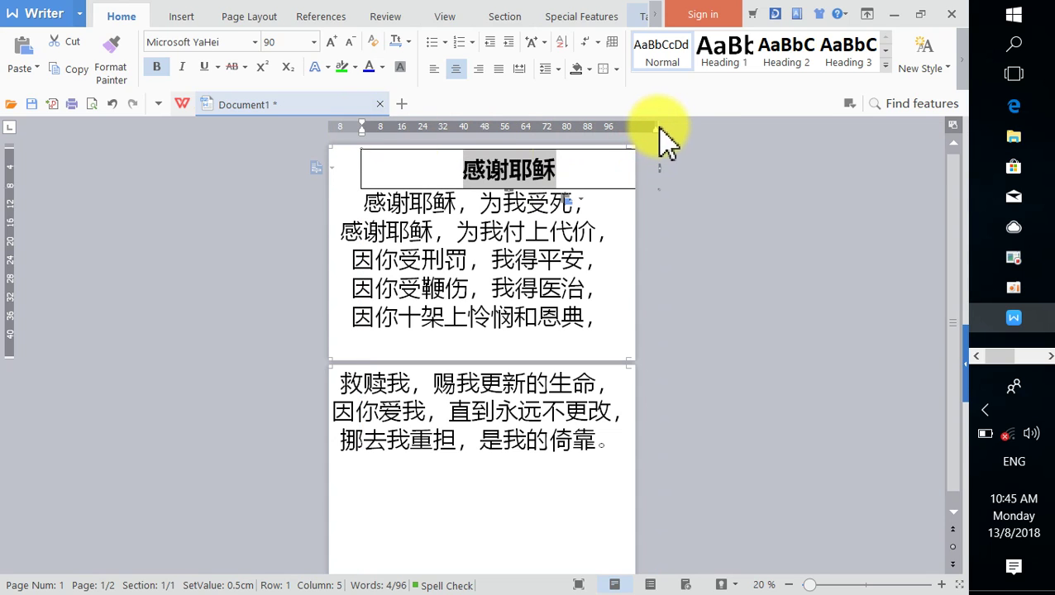
drag(656, 126, 575, 125)
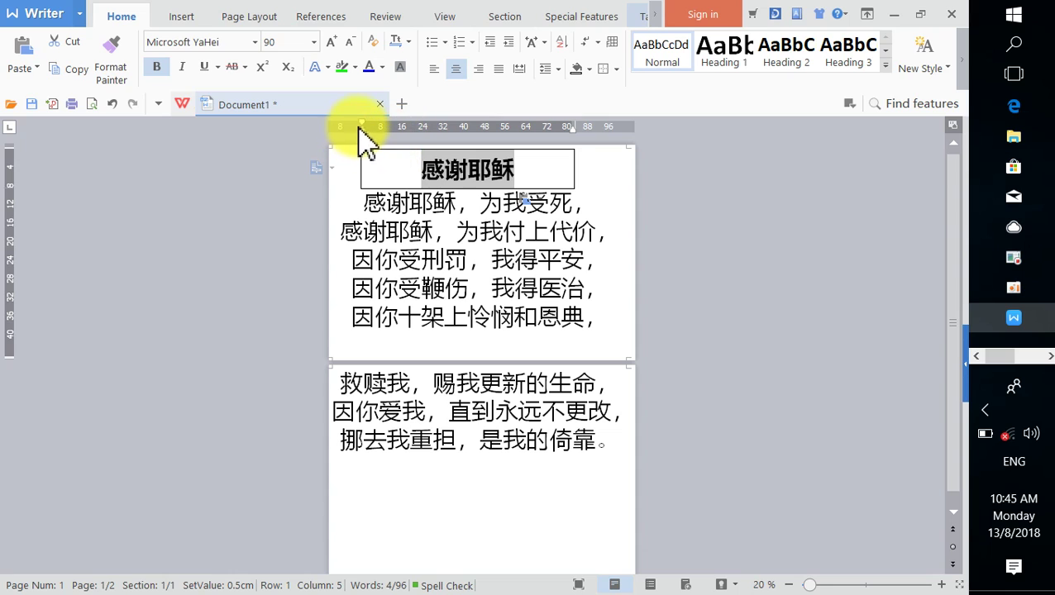
drag(362, 126, 370, 127)
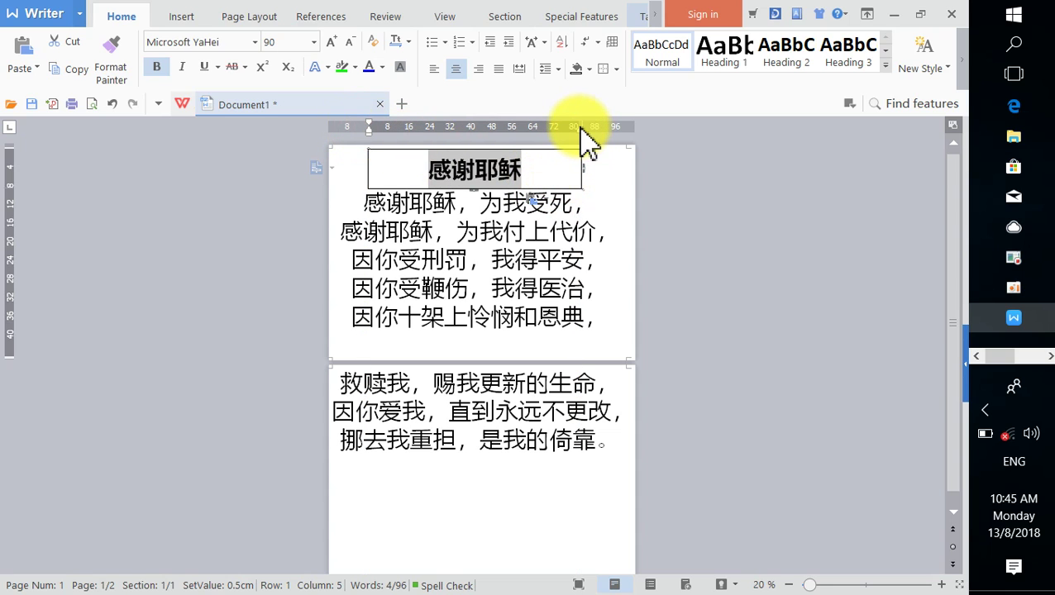
drag(579, 124, 574, 124)
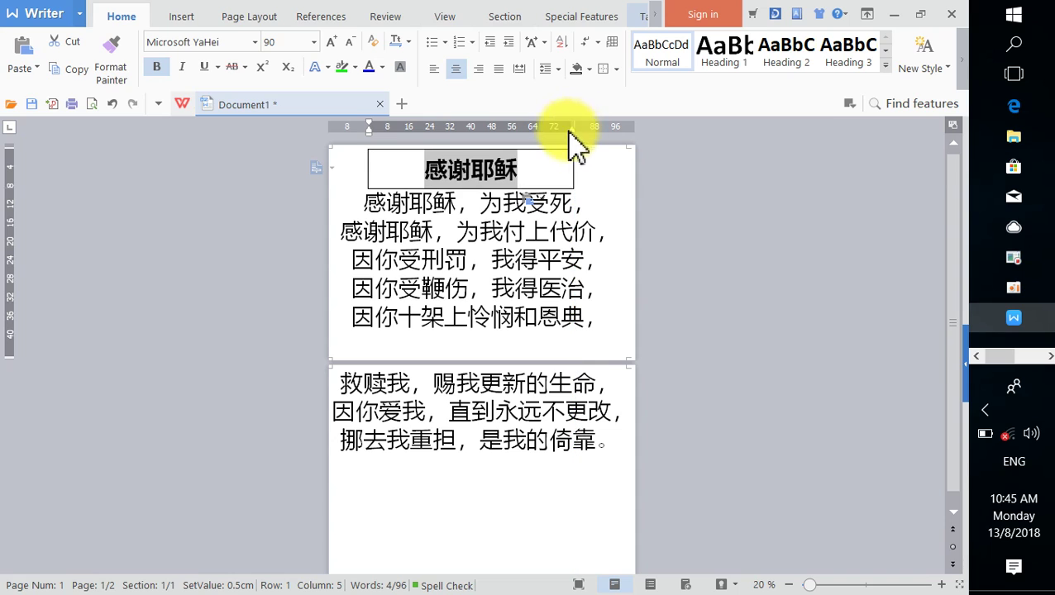
click(536, 174)
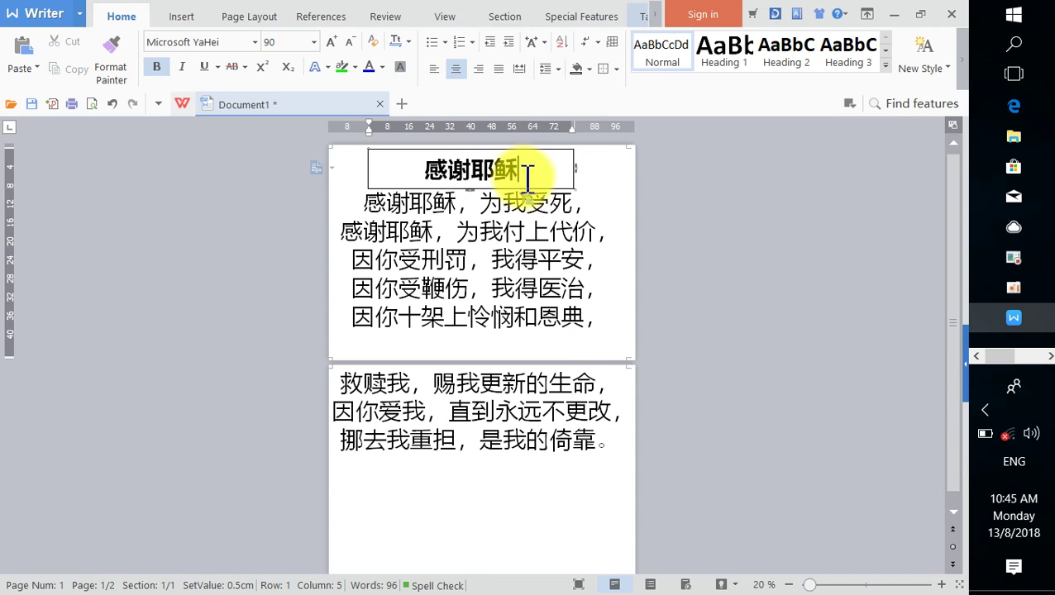
Step: Give the title's table cell a box border with a thick double-line style, 6 pt wide
drag(549, 161, 422, 170)
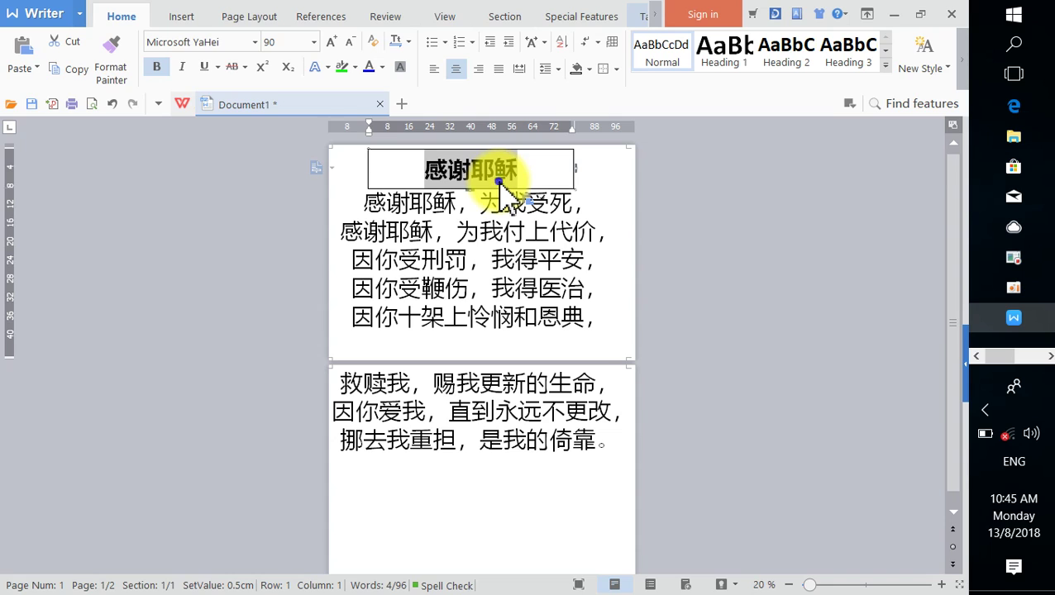
drag(500, 182, 504, 186)
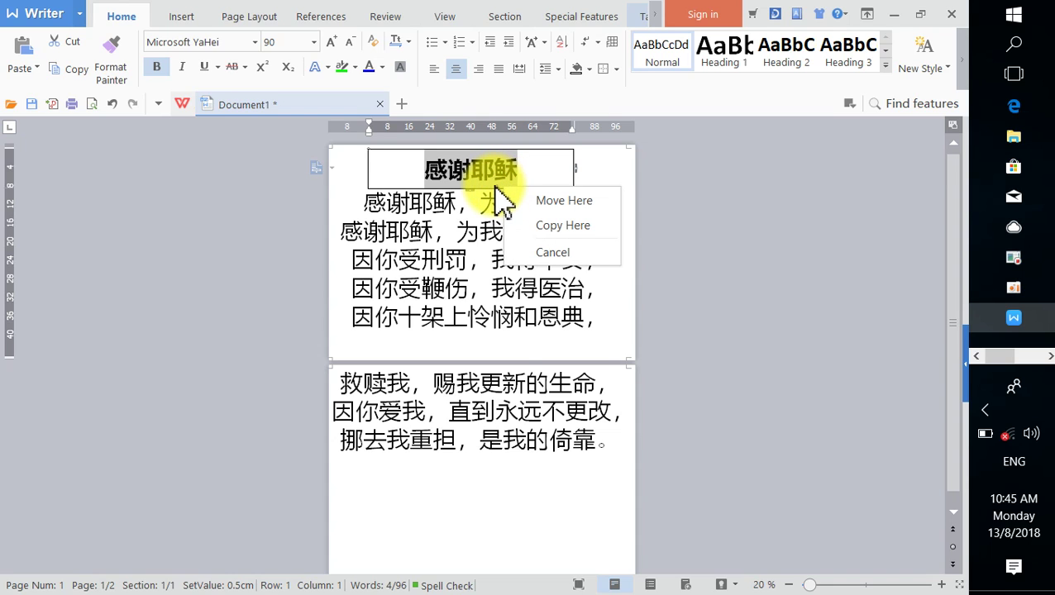
right_click(495, 187)
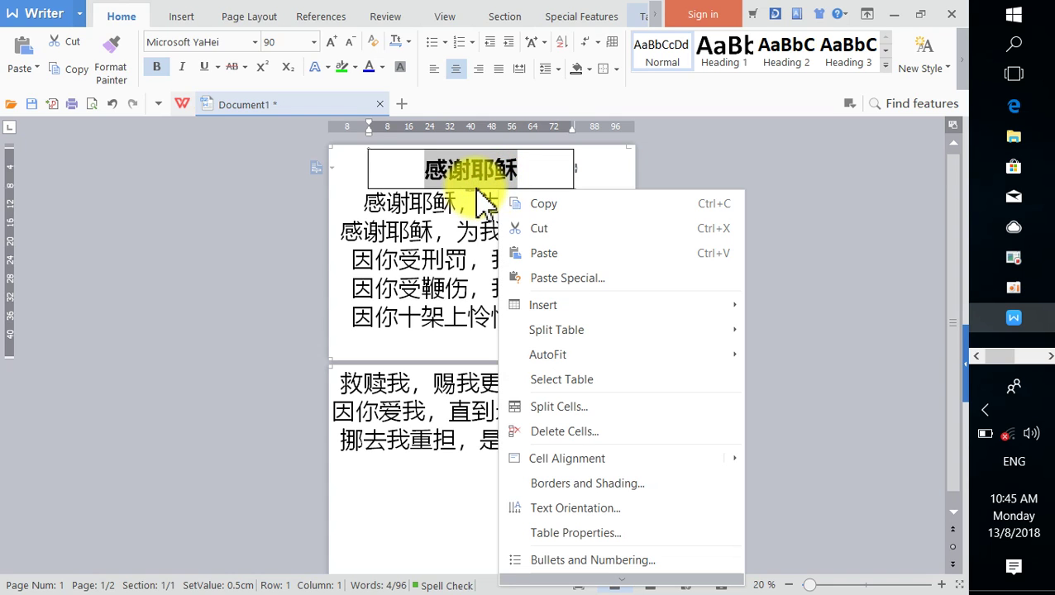
click(585, 486)
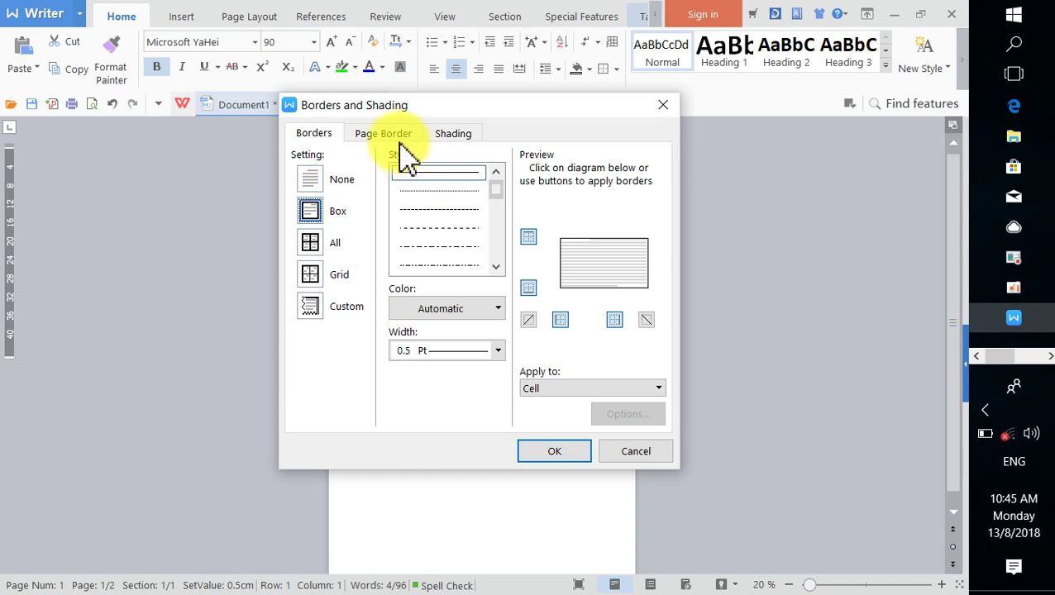
click(331, 216)
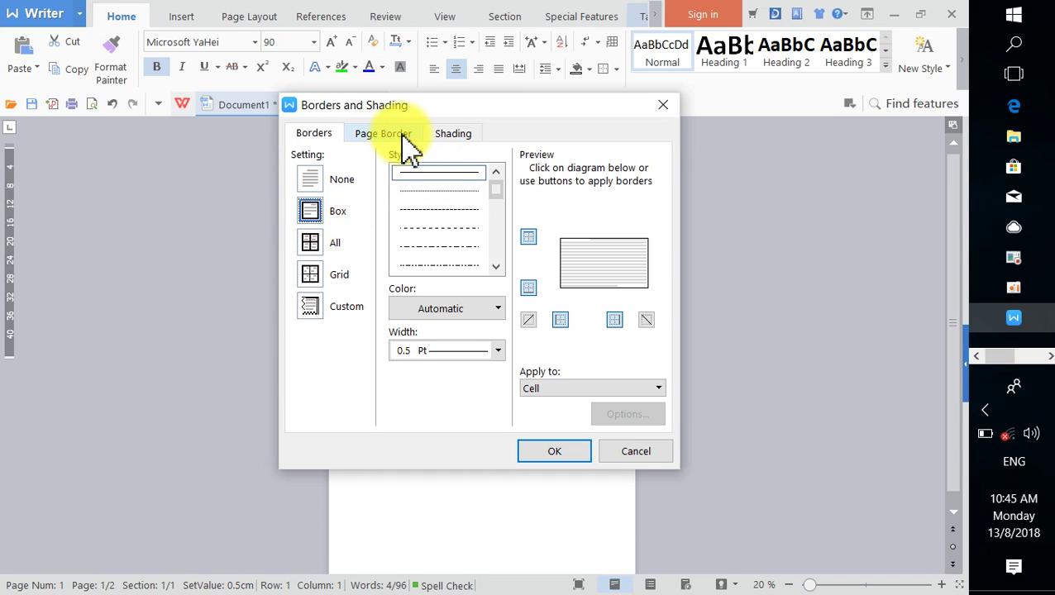
click(496, 265)
scroll(501, 228, down, 1)
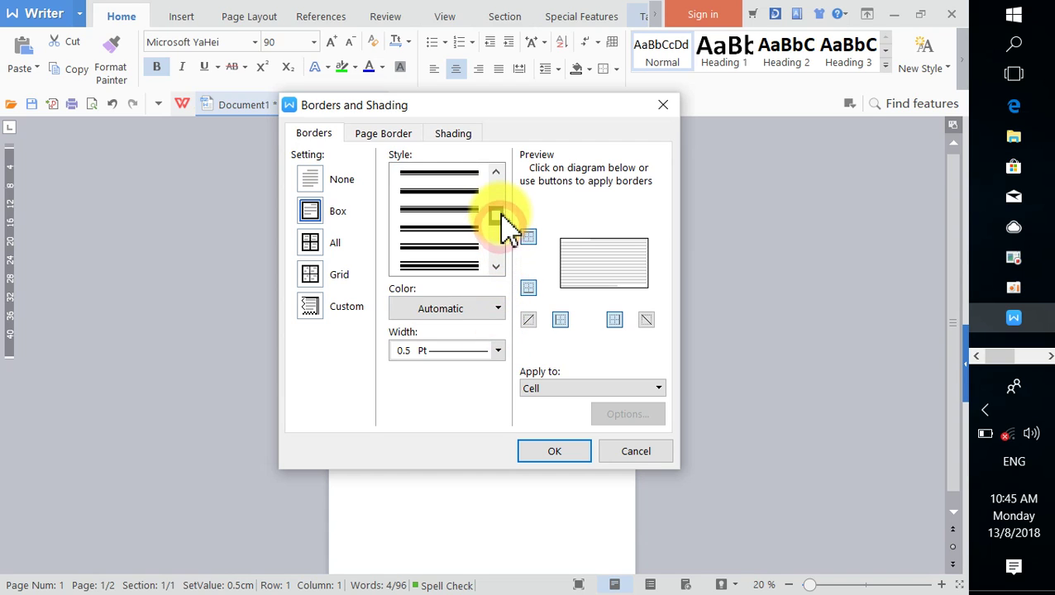
click(448, 246)
click(490, 354)
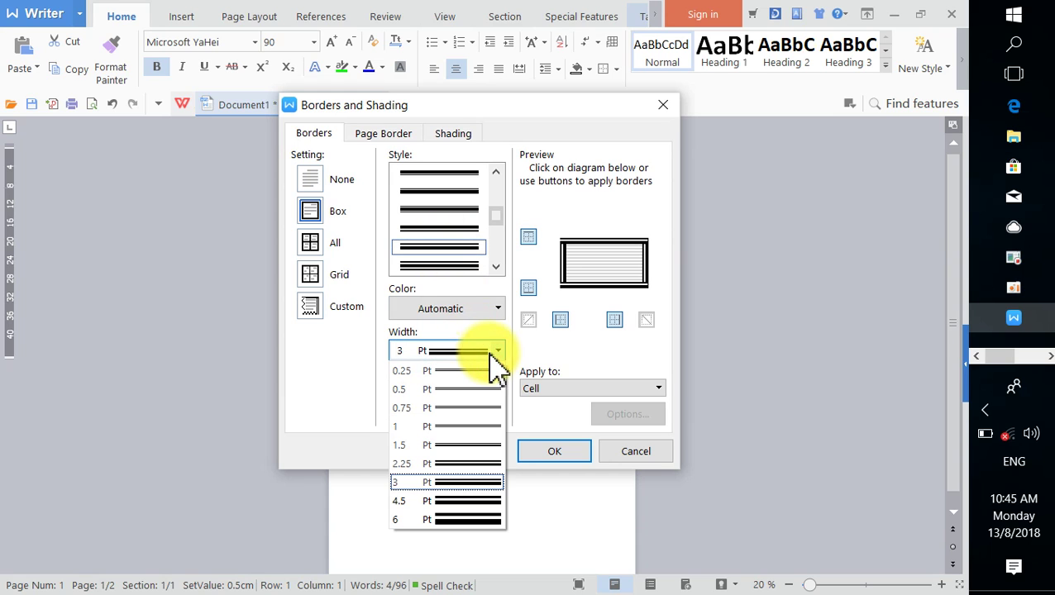
click(460, 518)
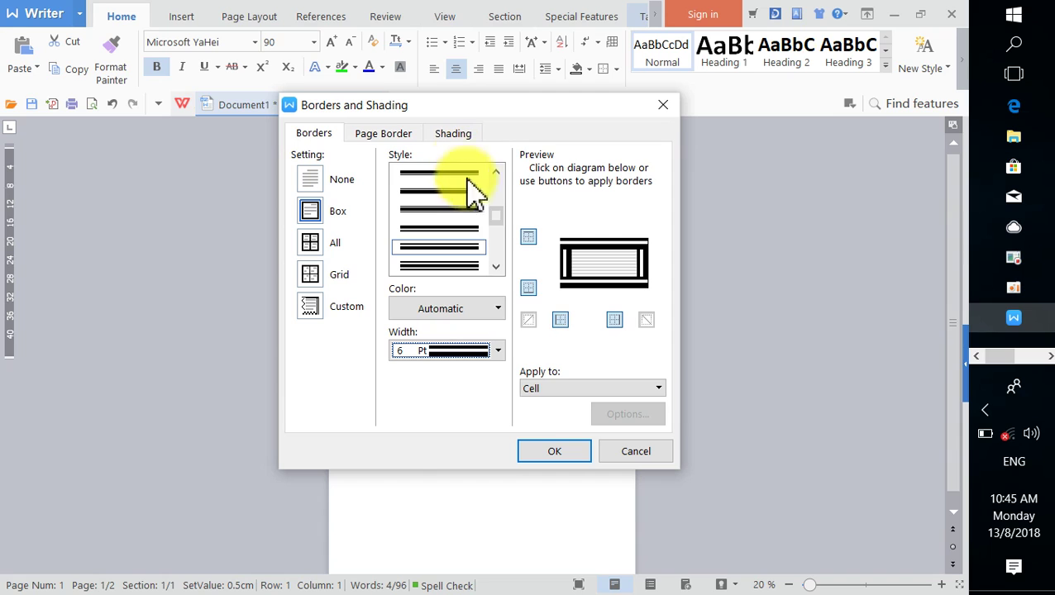
Step: Fill the title cell with yellow shading and apply the border and shading settings
click(447, 139)
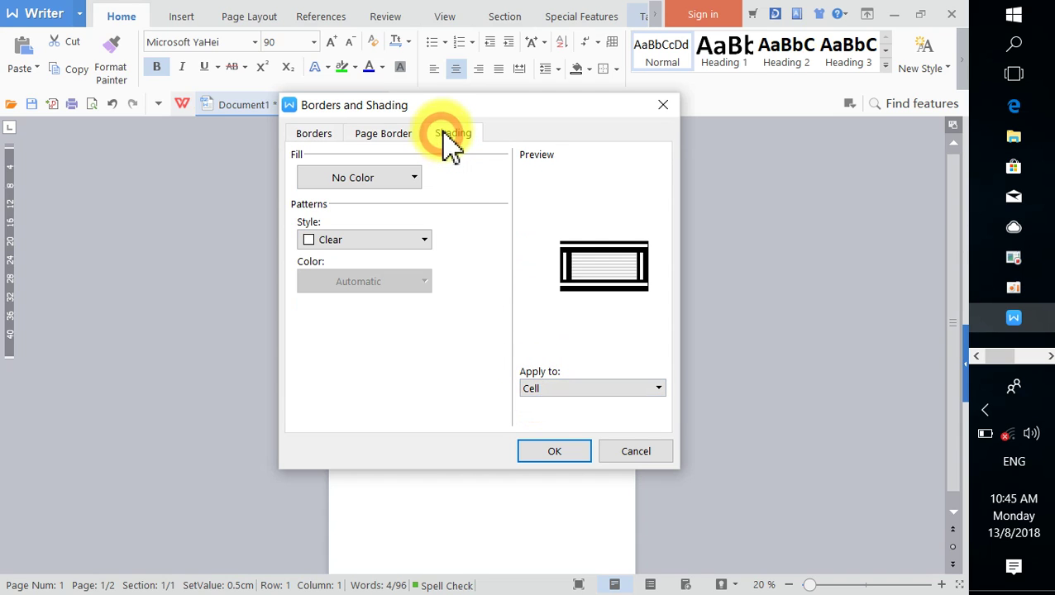
click(398, 180)
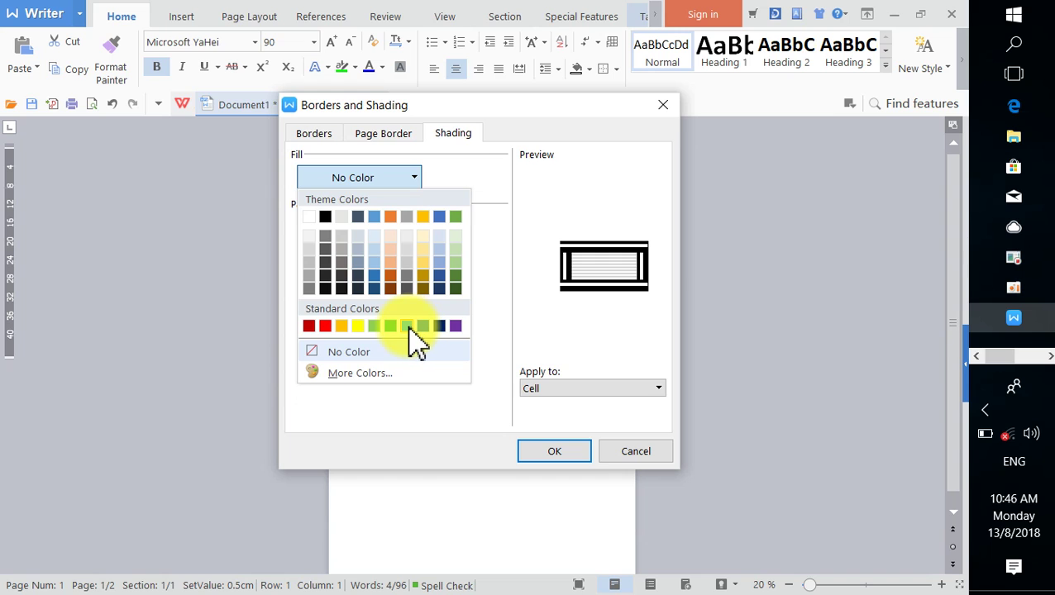
click(368, 335)
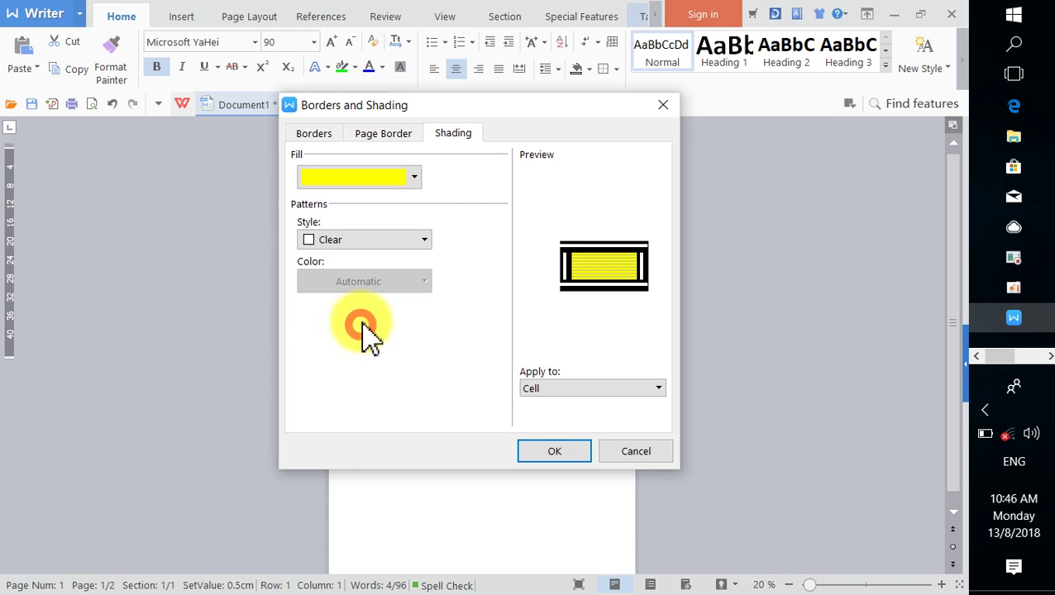
click(550, 452)
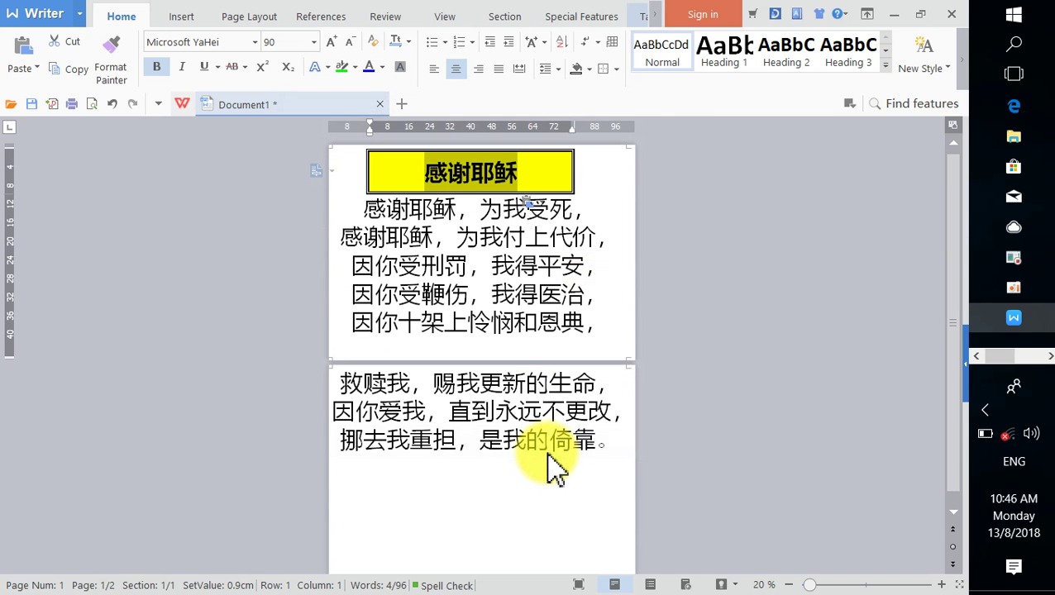
Step: Color the title text 感谢耶稣 in standard red
click(382, 69)
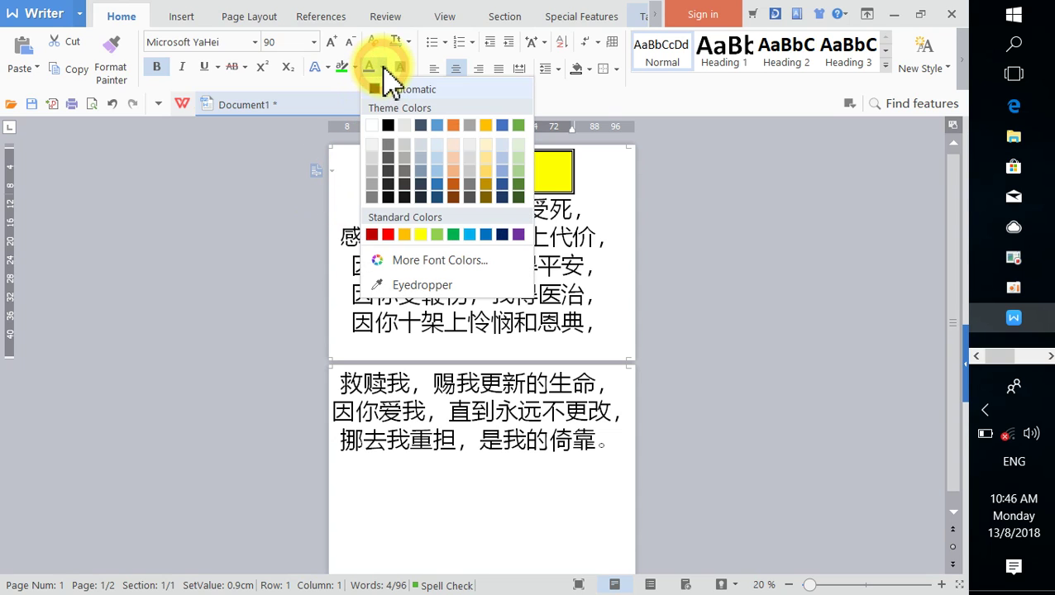
click(388, 235)
click(461, 213)
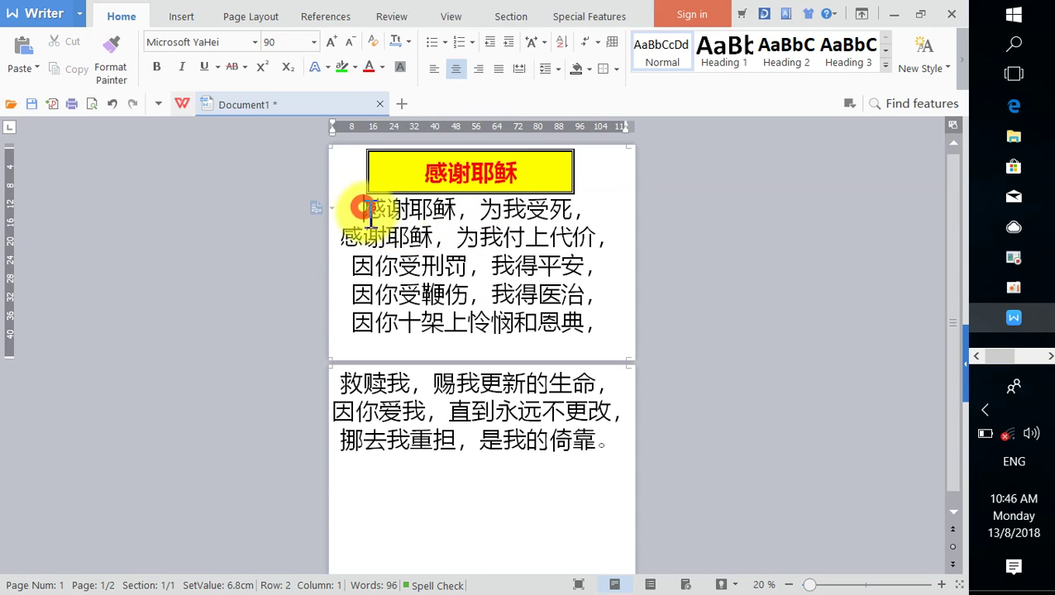
Step: Color all the lyrics lines below the title in standard blue
drag(369, 213, 583, 447)
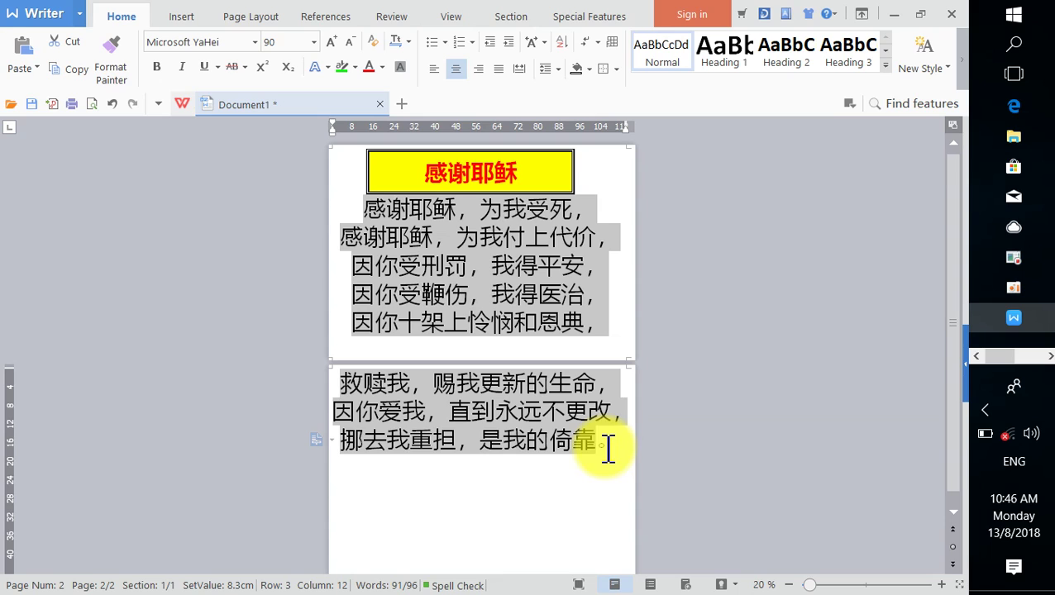
click(385, 69)
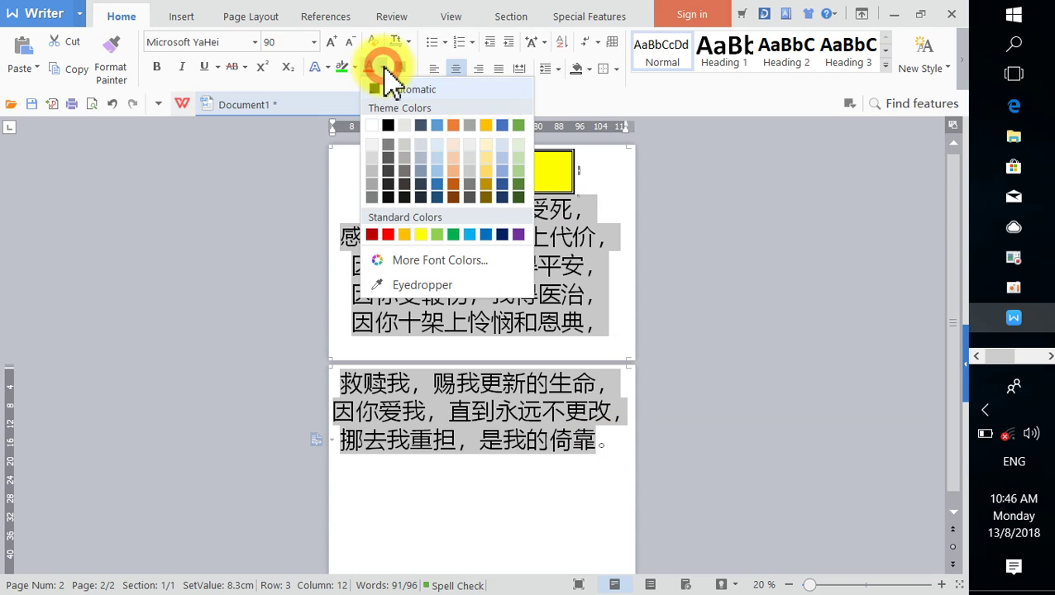
click(489, 235)
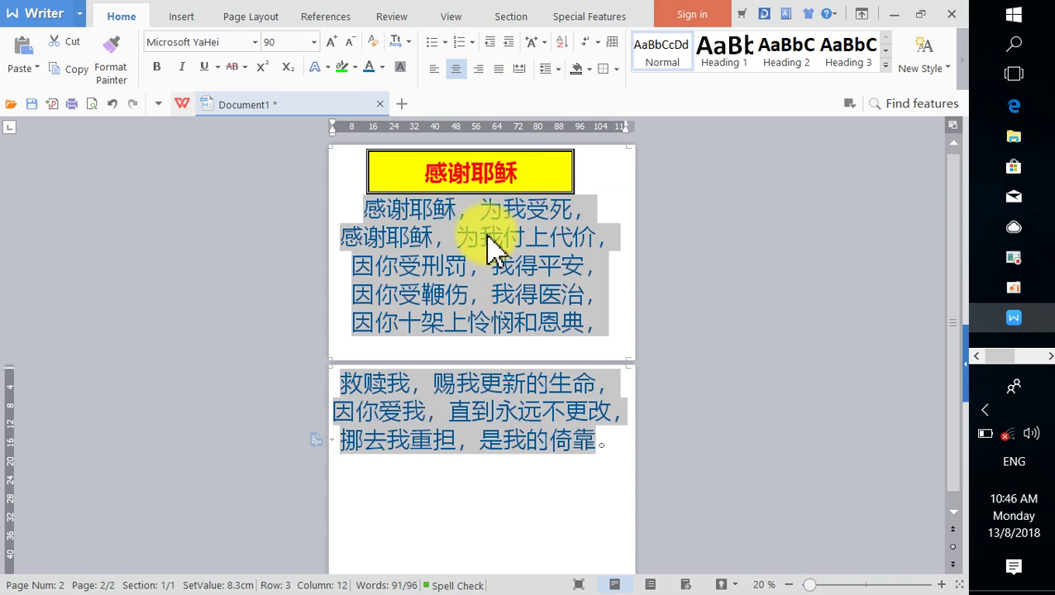
click(431, 238)
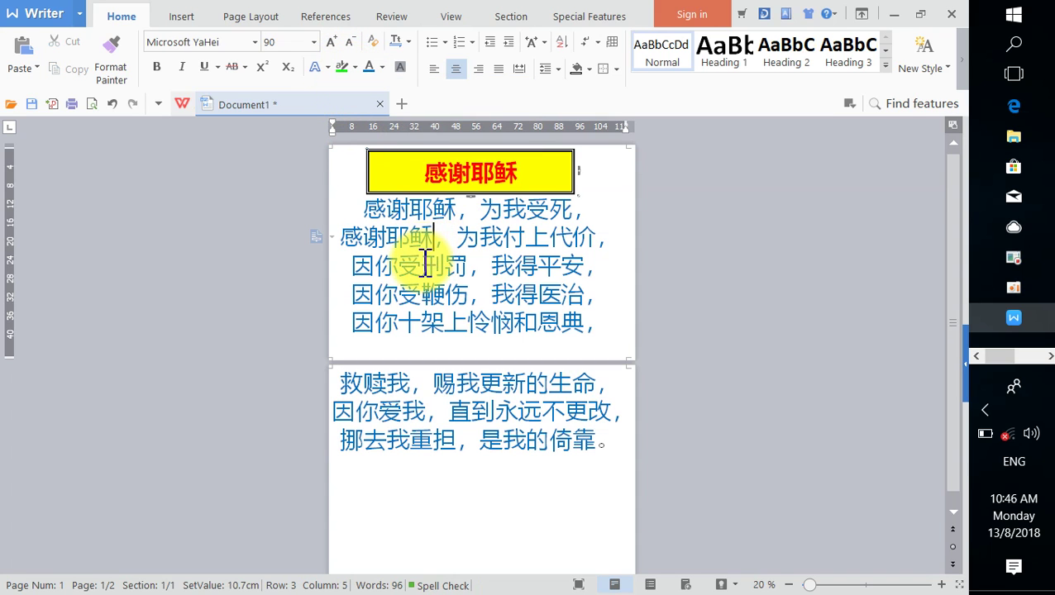
Step: Highlight the word 刑罚 in the third lyrics line in turquoise
drag(422, 265, 468, 265)
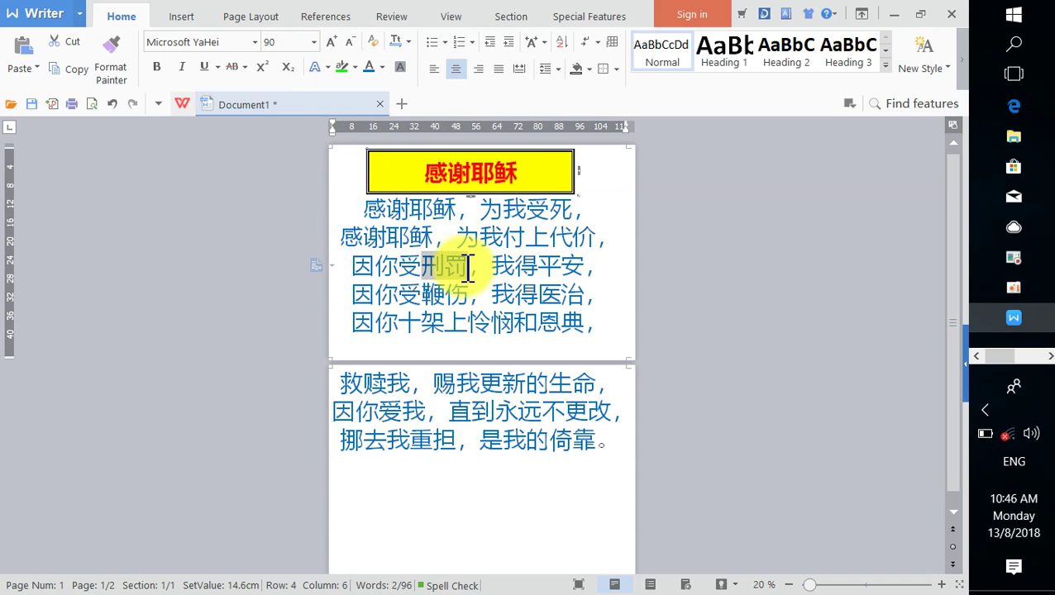
click(356, 70)
click(374, 108)
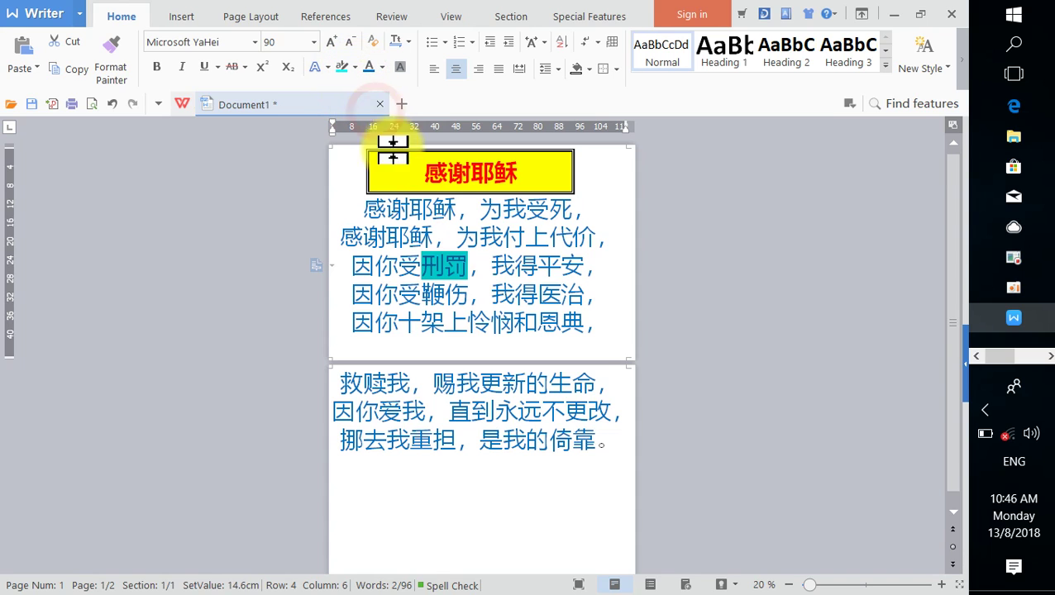
click(465, 295)
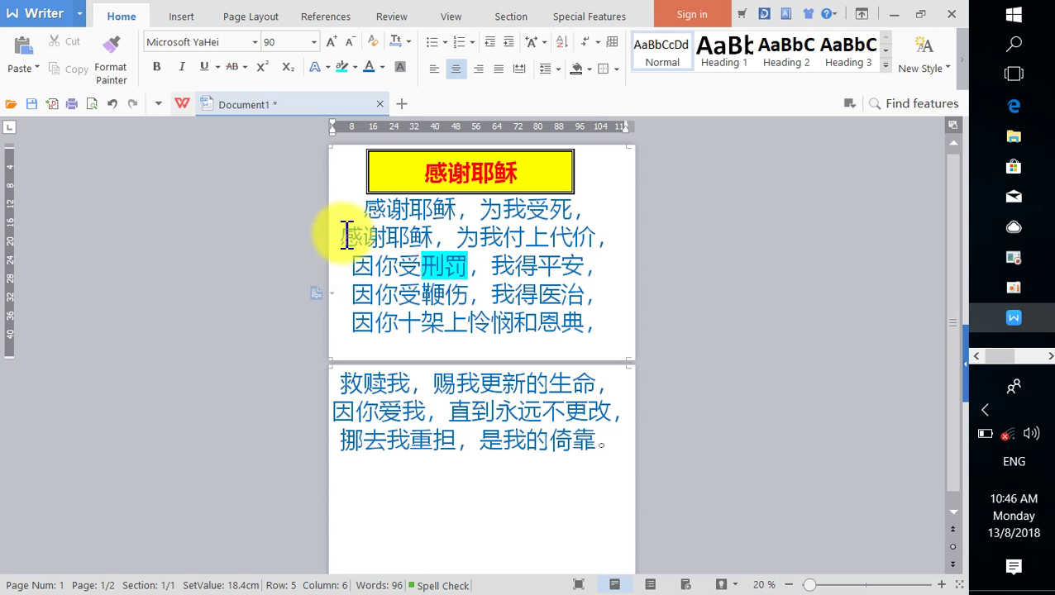
Step: Apply the white WordArt text style with an orange outline to the title 感谢耶稣
drag(424, 170, 524, 170)
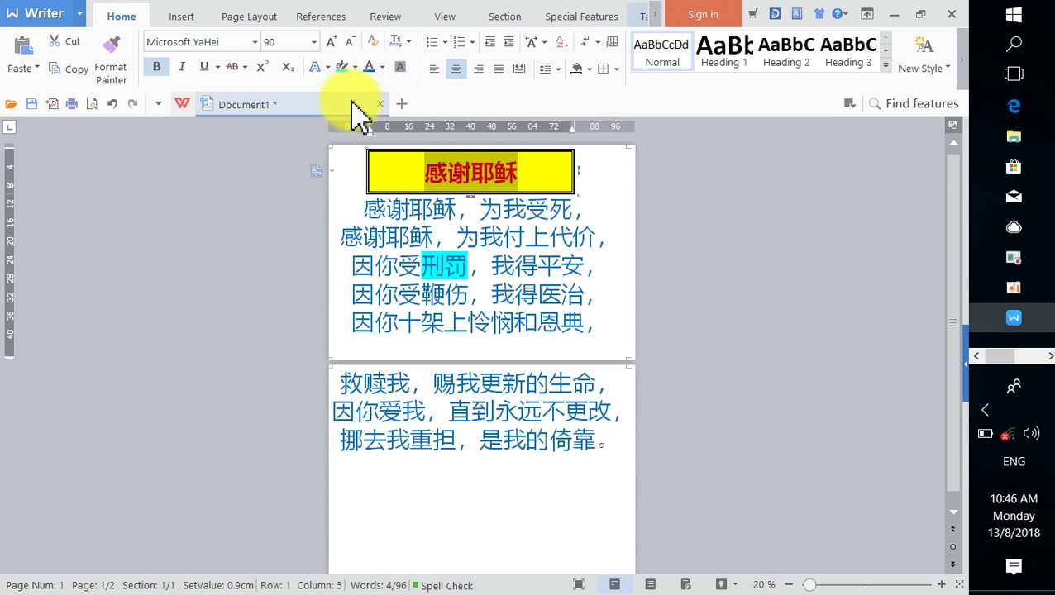
click(323, 67)
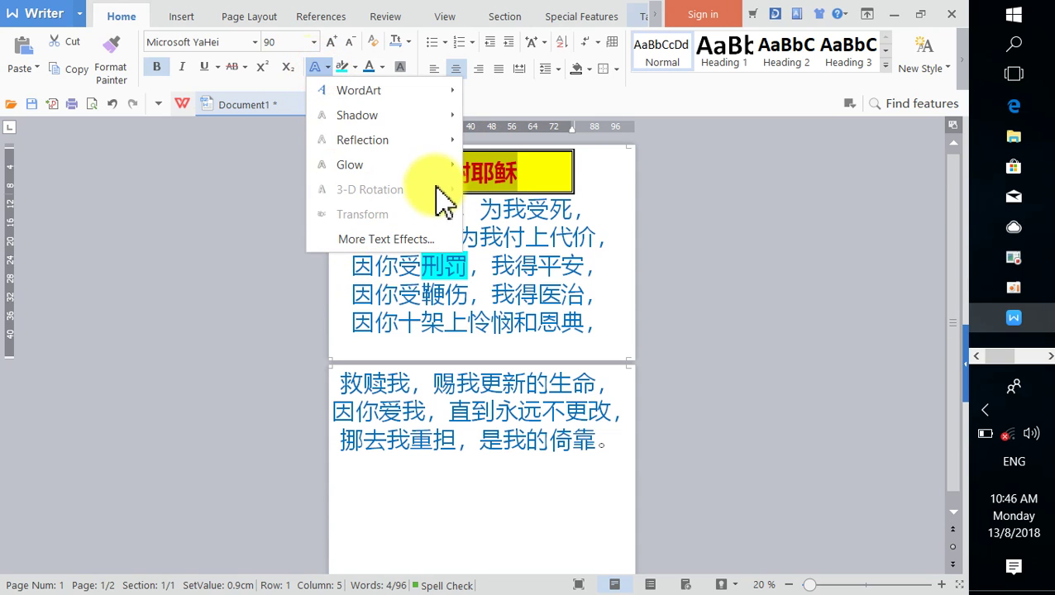
mouse_move(422, 120)
mouse_move(444, 99)
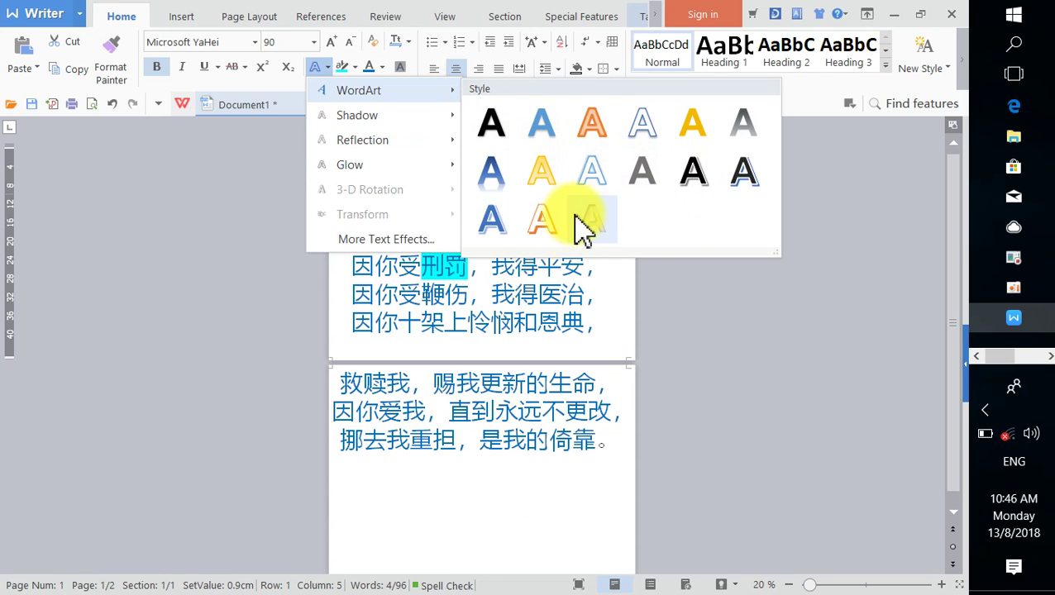
click(546, 239)
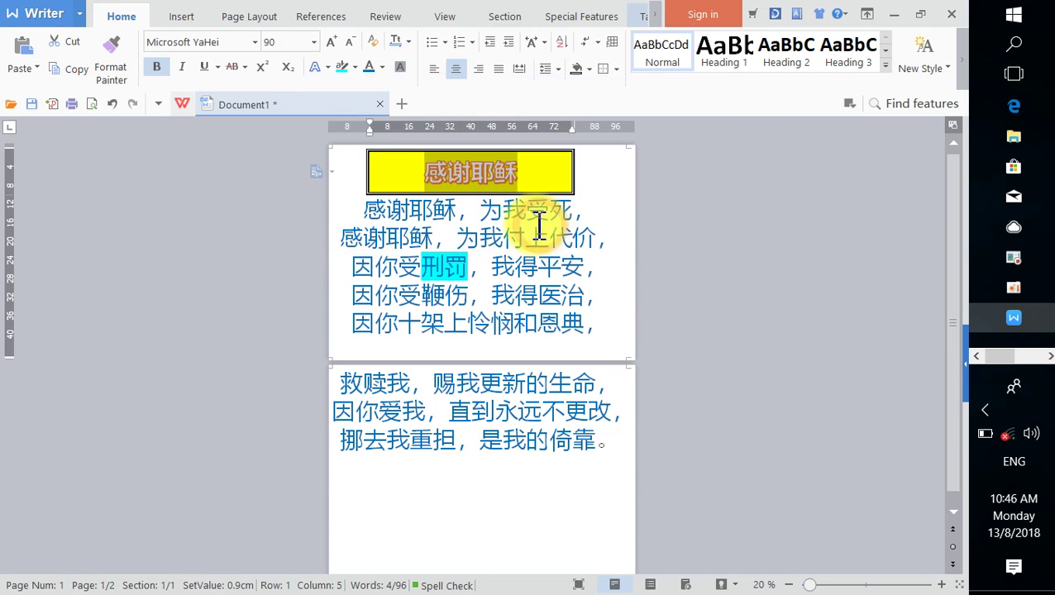
click(529, 238)
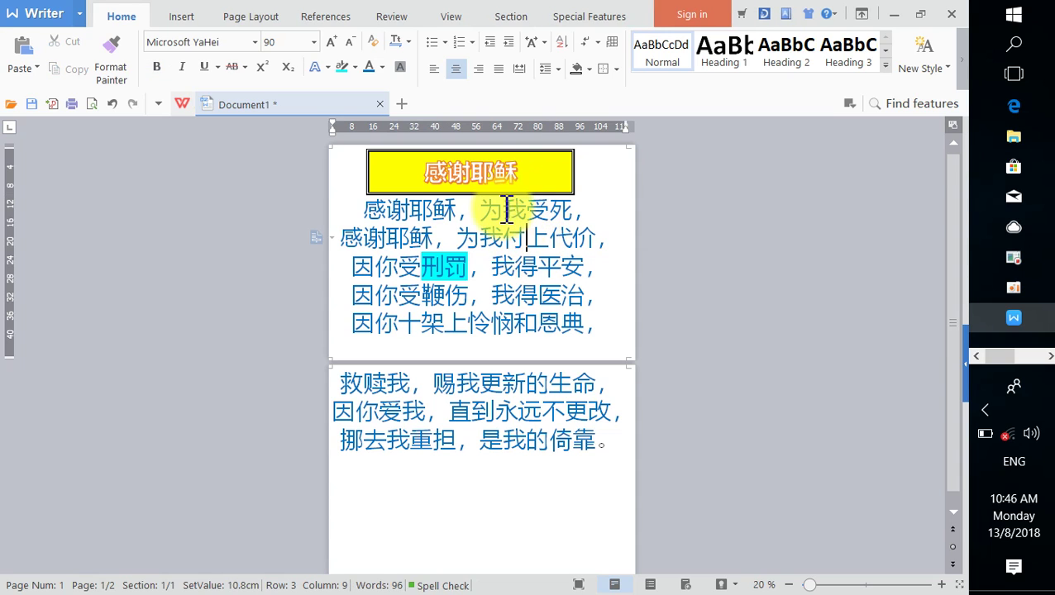
Step: Change the font color of all the lyrics lines, including the final full stop, to standard dark blue
click(530, 182)
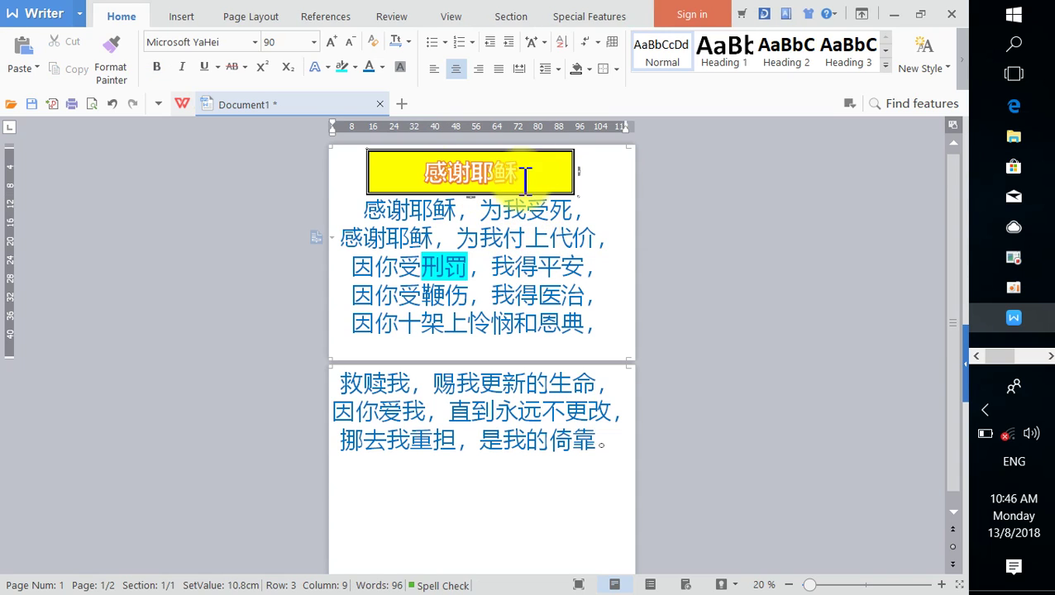
click(364, 205)
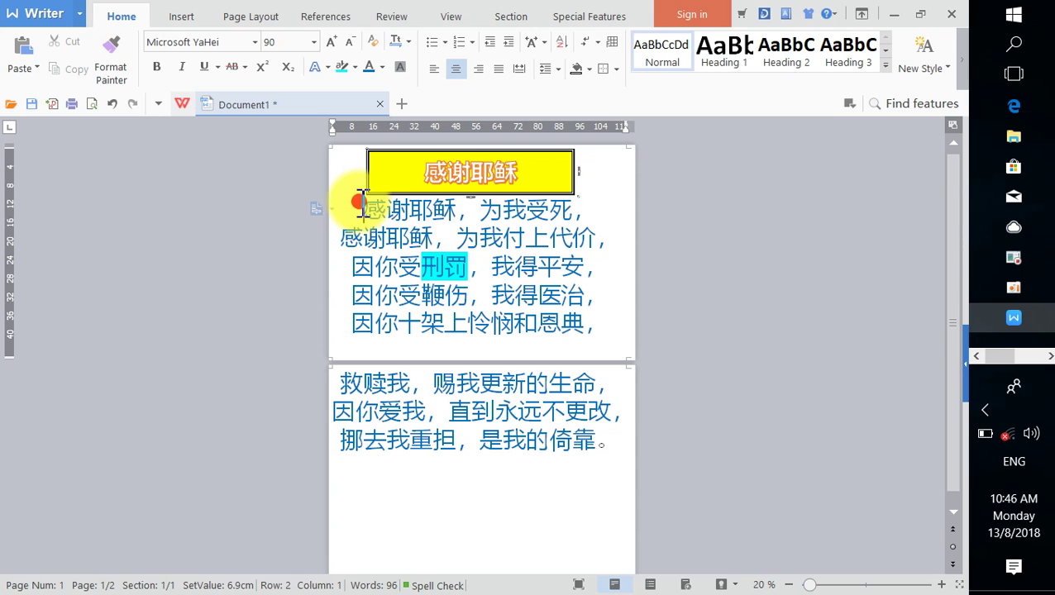
double_click(363, 208)
click(366, 213)
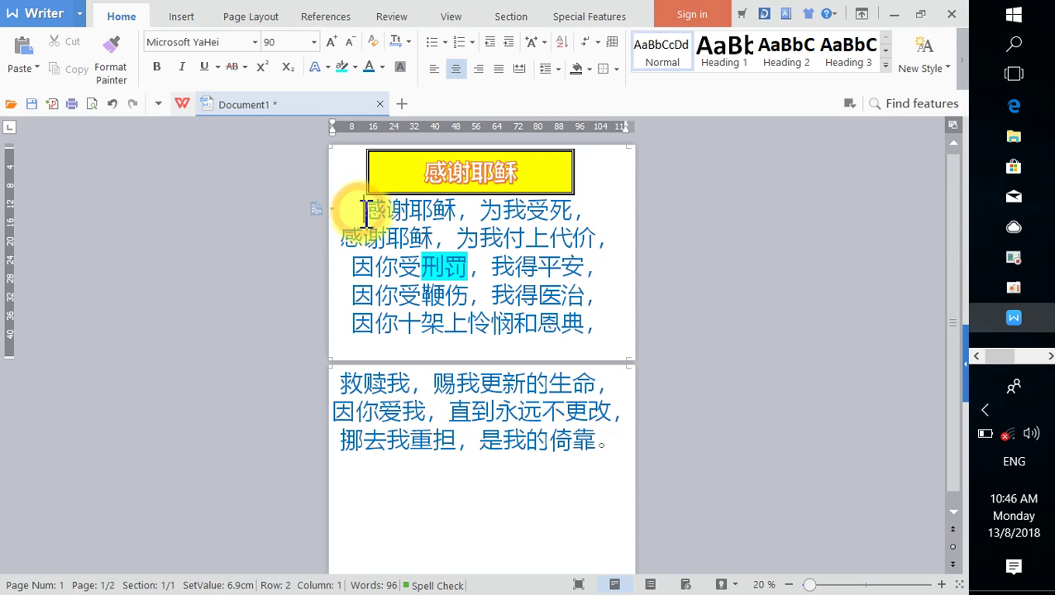
drag(364, 208, 641, 490)
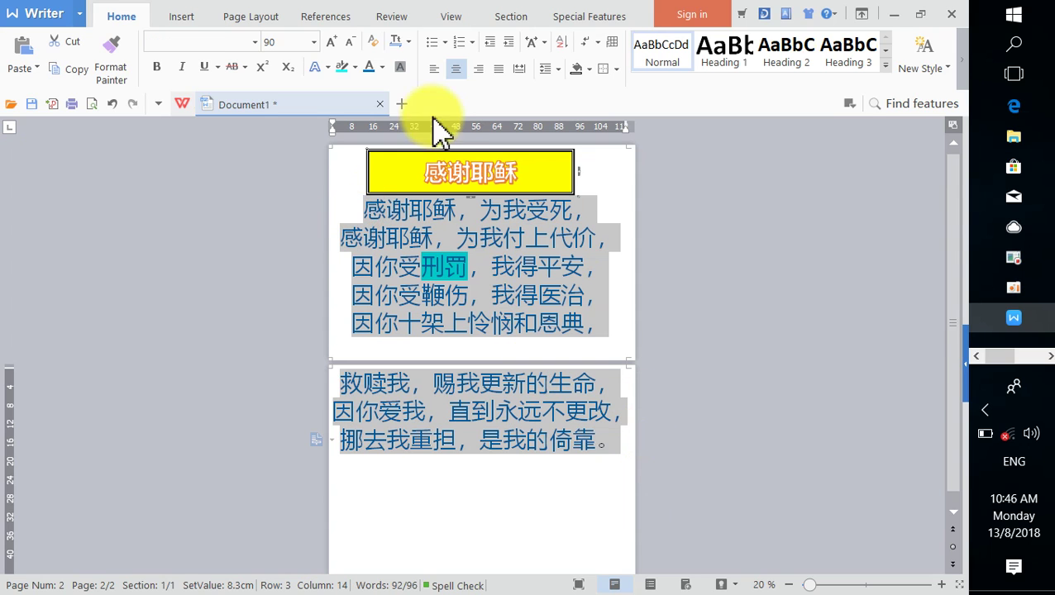
click(379, 68)
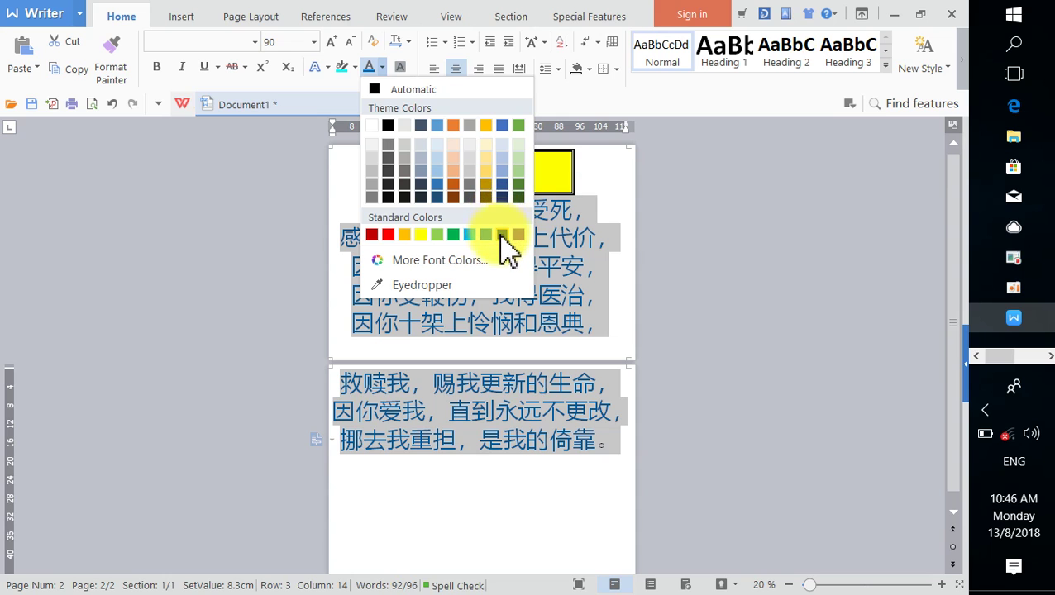
click(500, 237)
click(511, 296)
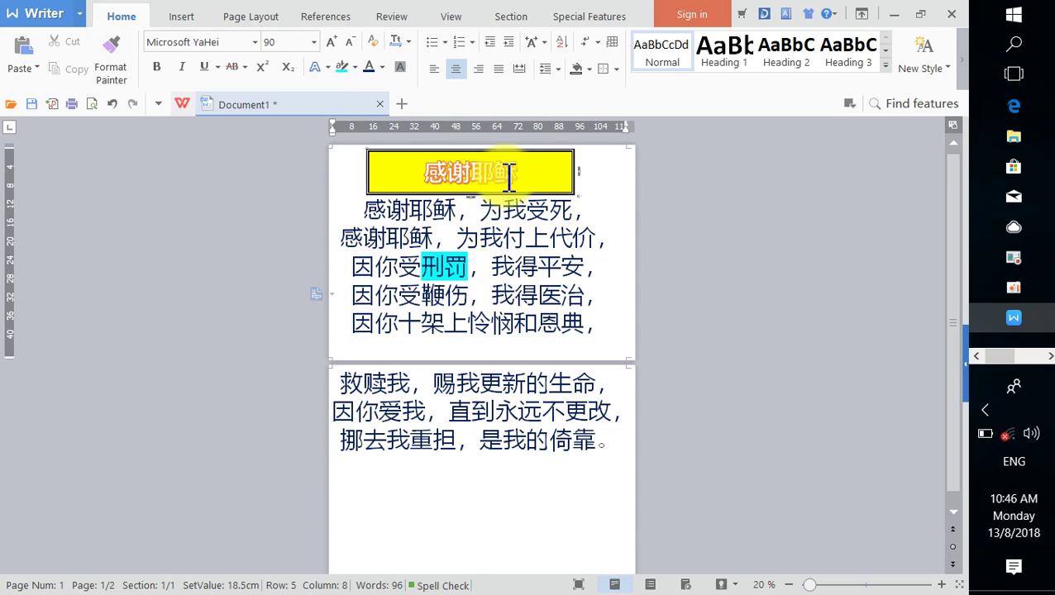
Step: Change the font color of the title 感谢耶稣 to the same dark blue as the lyrics
drag(538, 176, 420, 172)
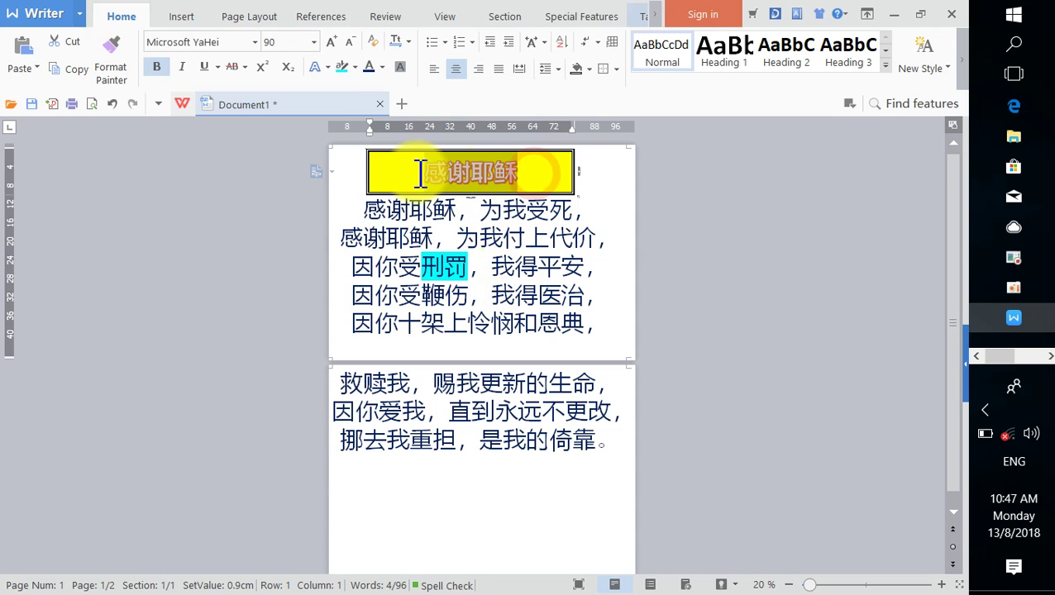
click(369, 67)
click(502, 237)
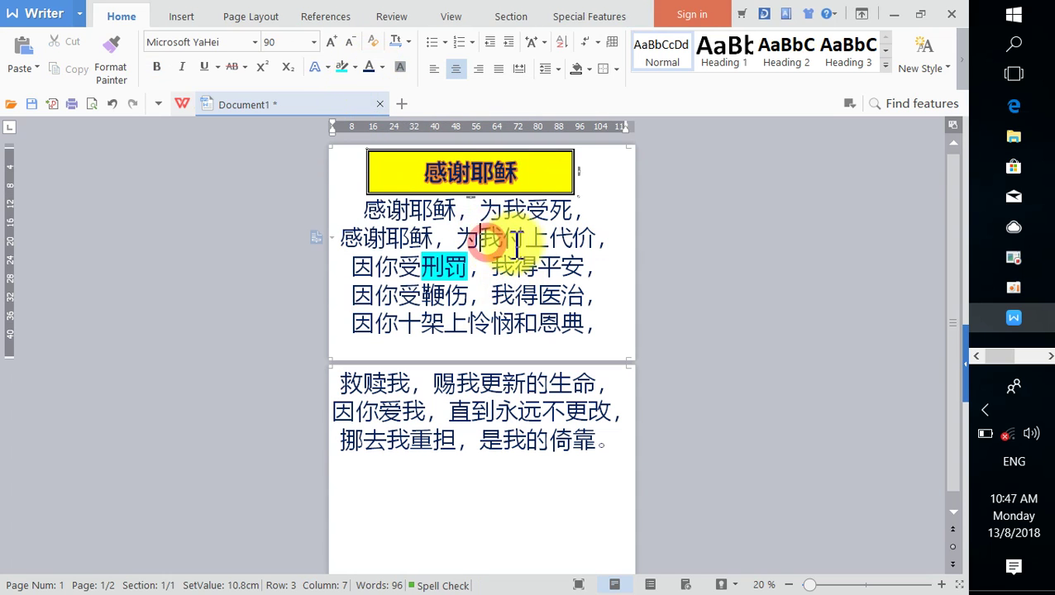
Step: Apply the solid black WordArt text style to the title 感谢耶稣 in the yellow box
click(509, 165)
drag(508, 166, 391, 175)
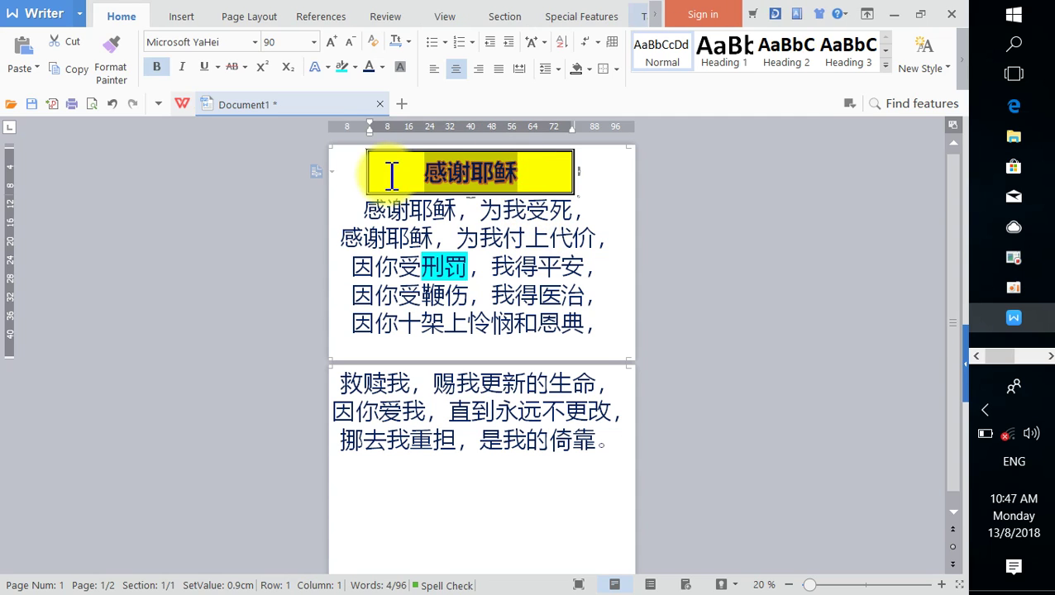
click(329, 68)
mouse_move(403, 97)
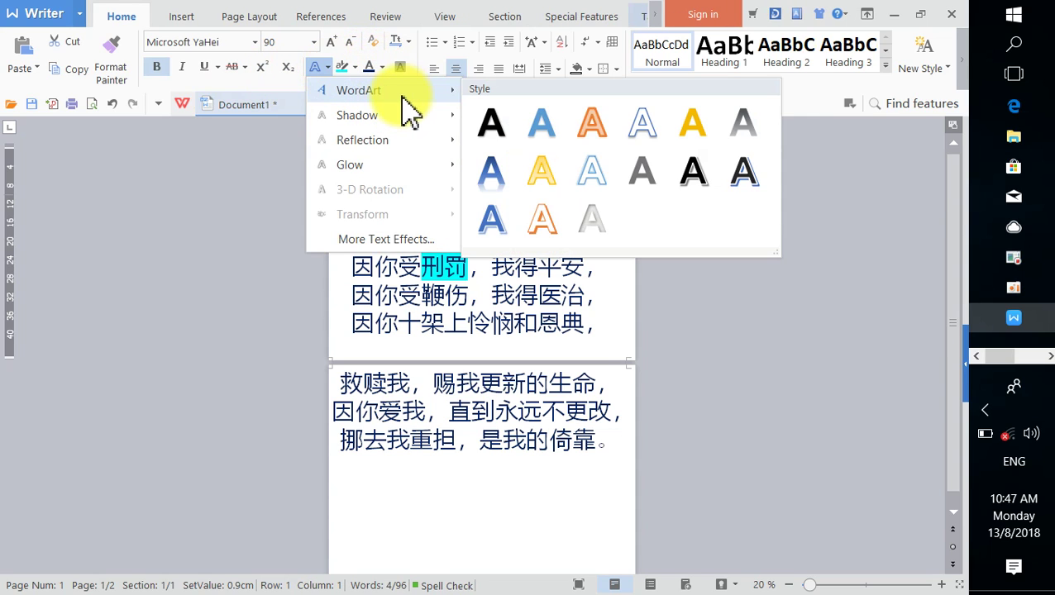
click(495, 124)
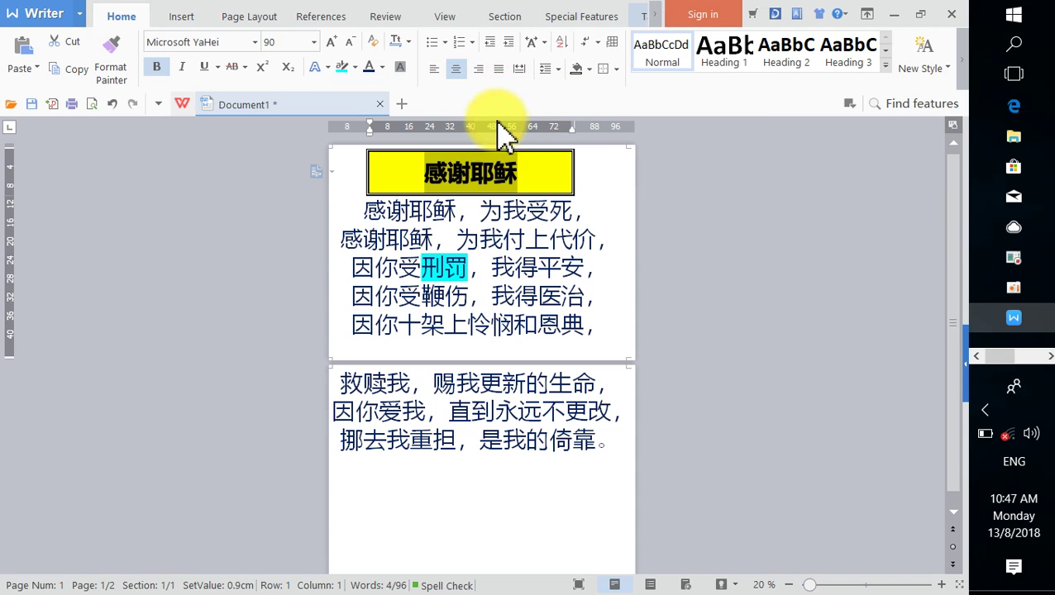
click(505, 176)
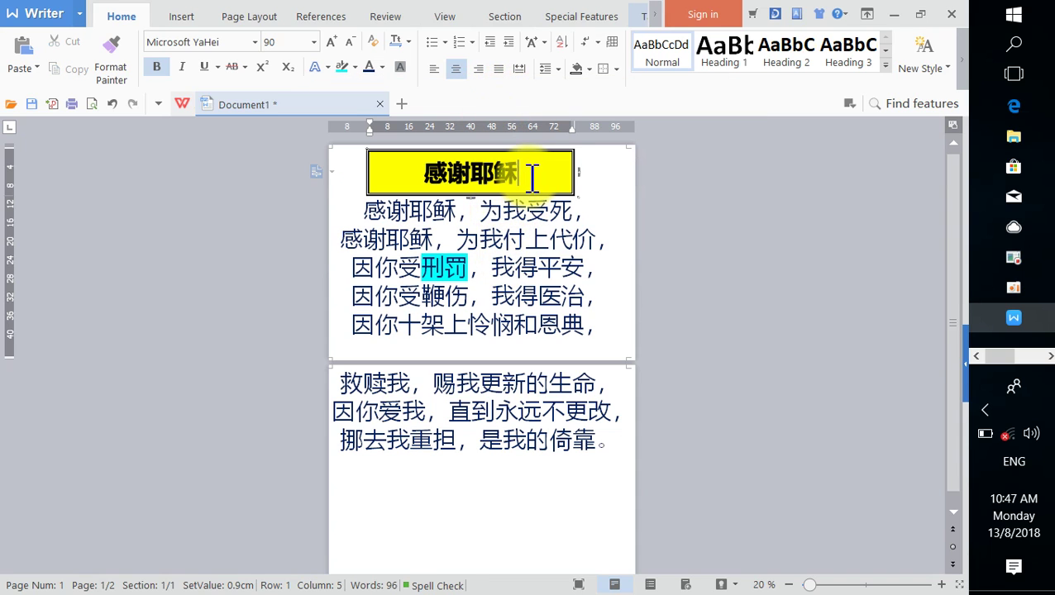
drag(530, 174, 390, 181)
click(407, 211)
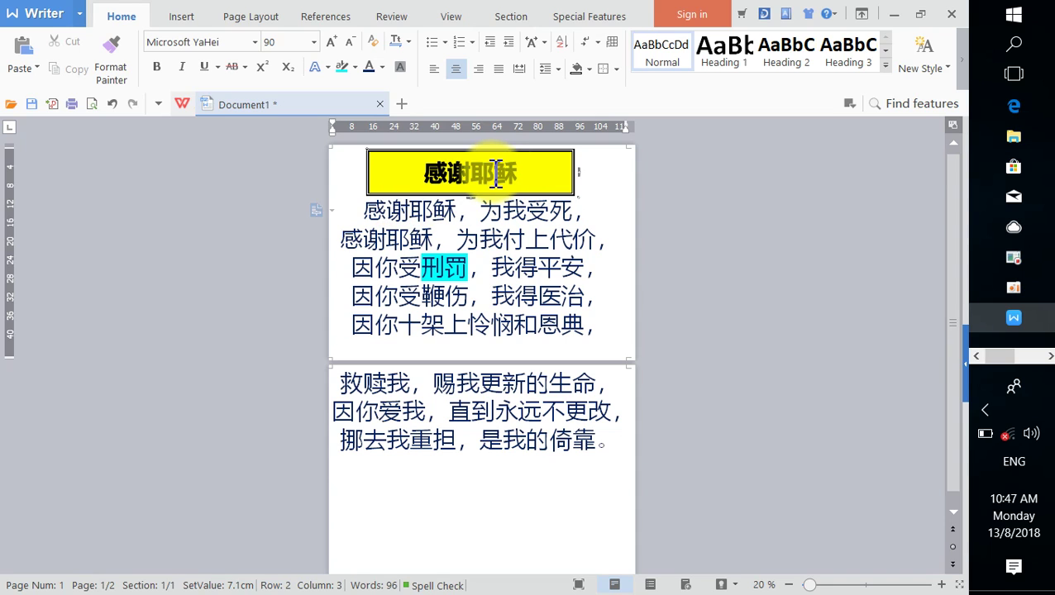
Step: Check both pages of the lyrics document in Print Preview and return to editing
click(81, 14)
mouse_move(88, 39)
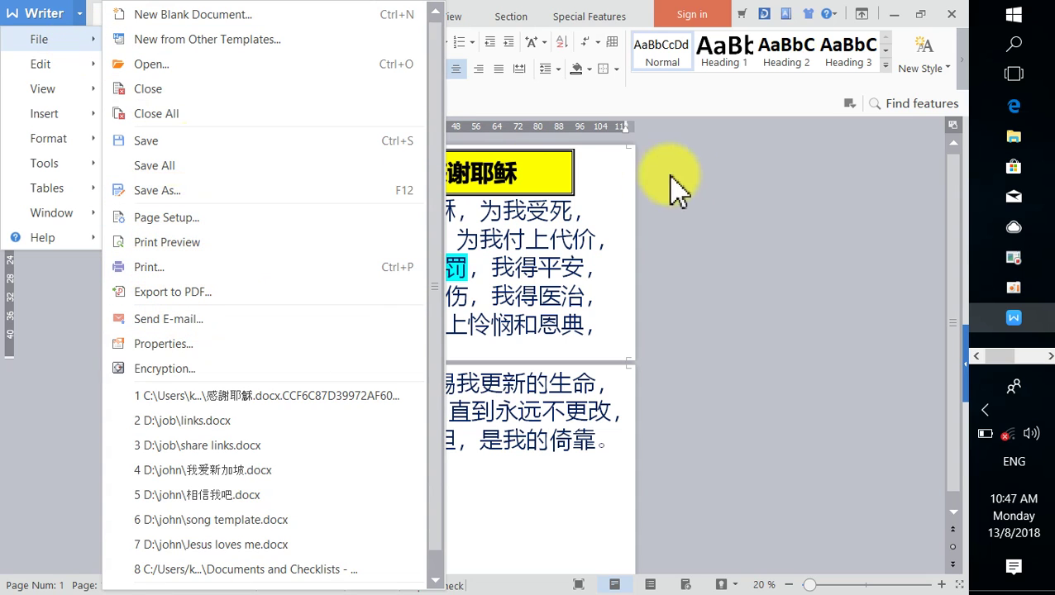
click(703, 181)
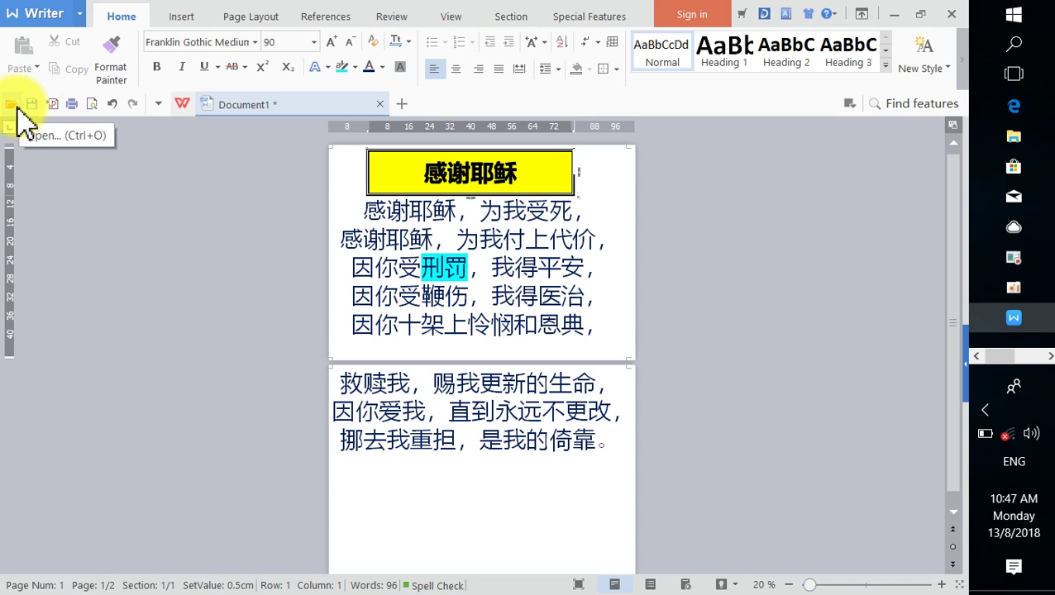
click(91, 104)
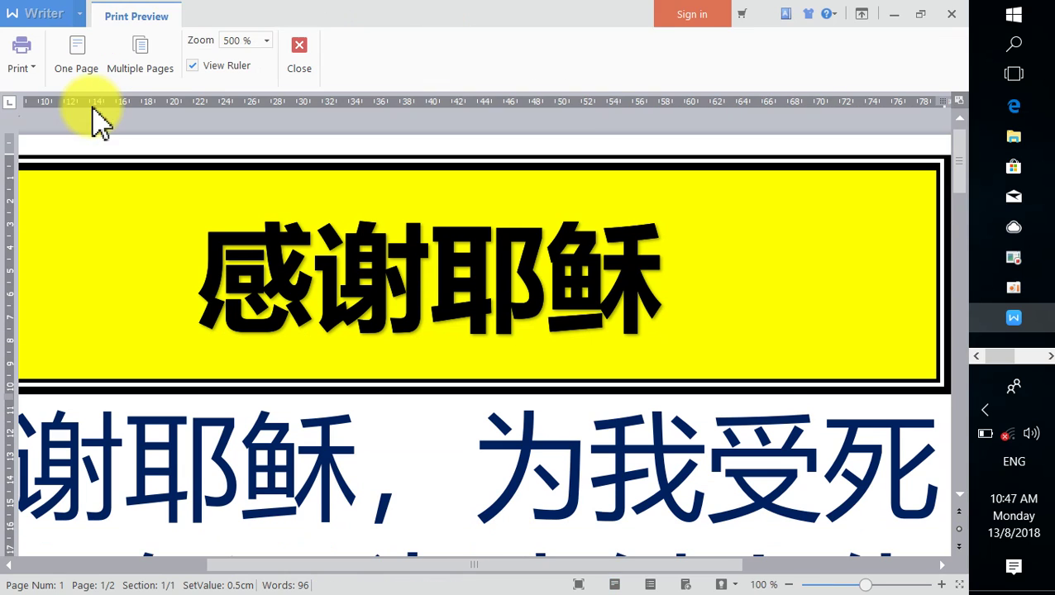
click(244, 224)
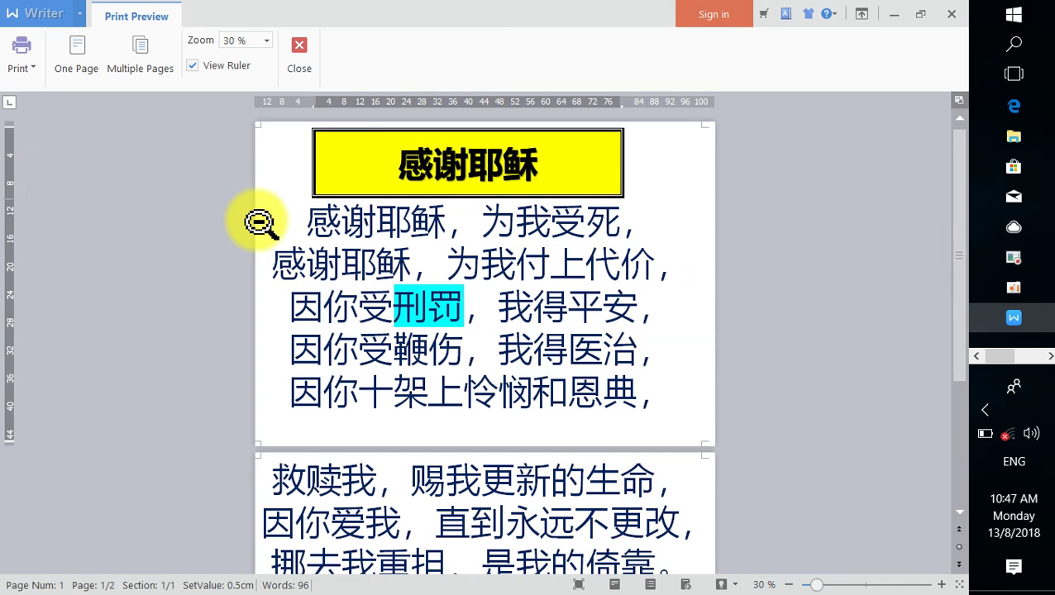
click(258, 221)
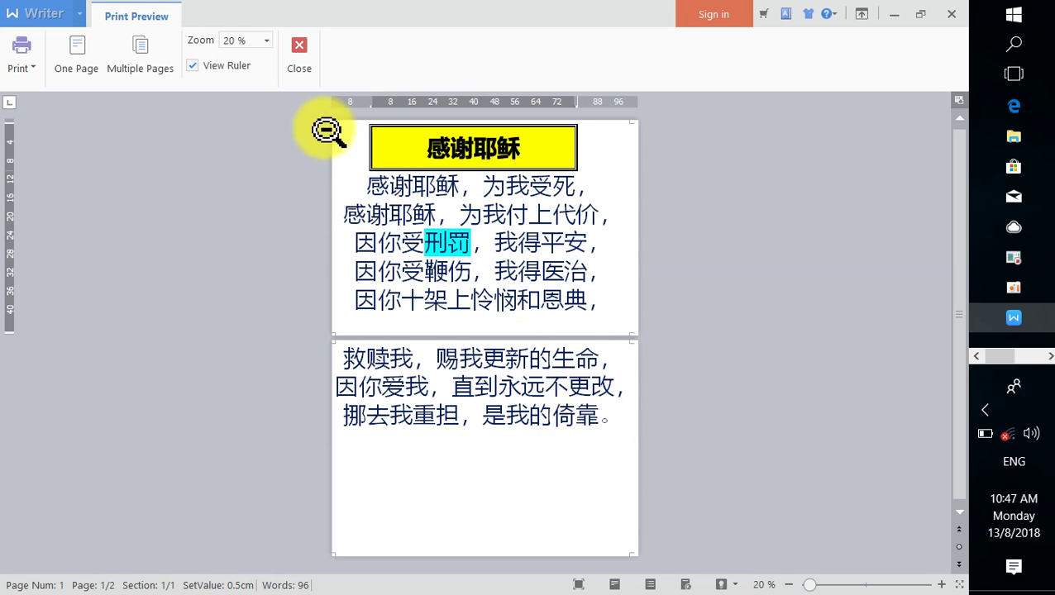
click(300, 68)
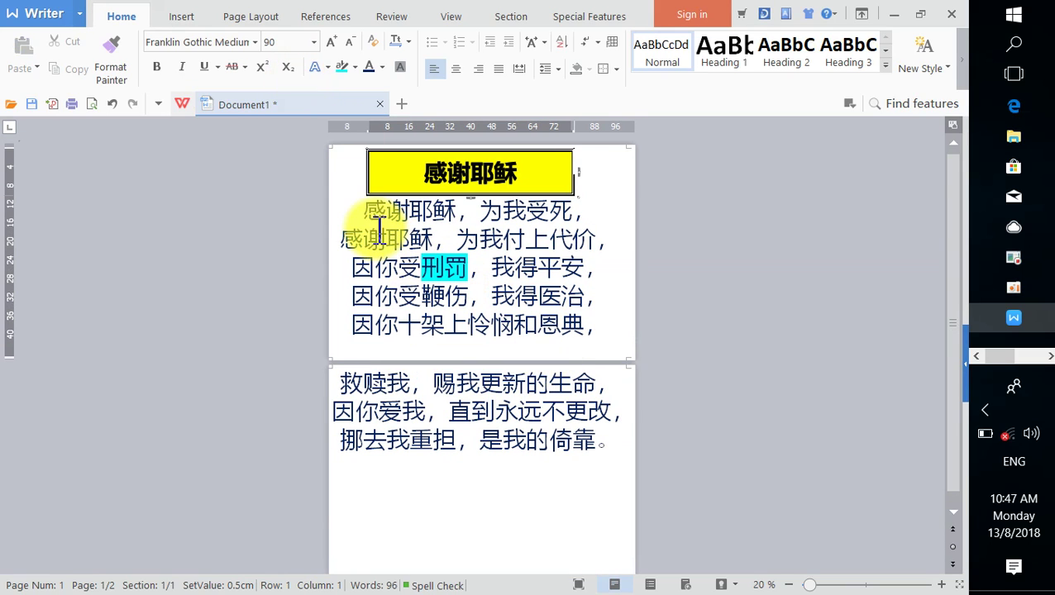
Step: Increase the exact line spacing of all the lyrics lines below the title box
drag(367, 211, 629, 447)
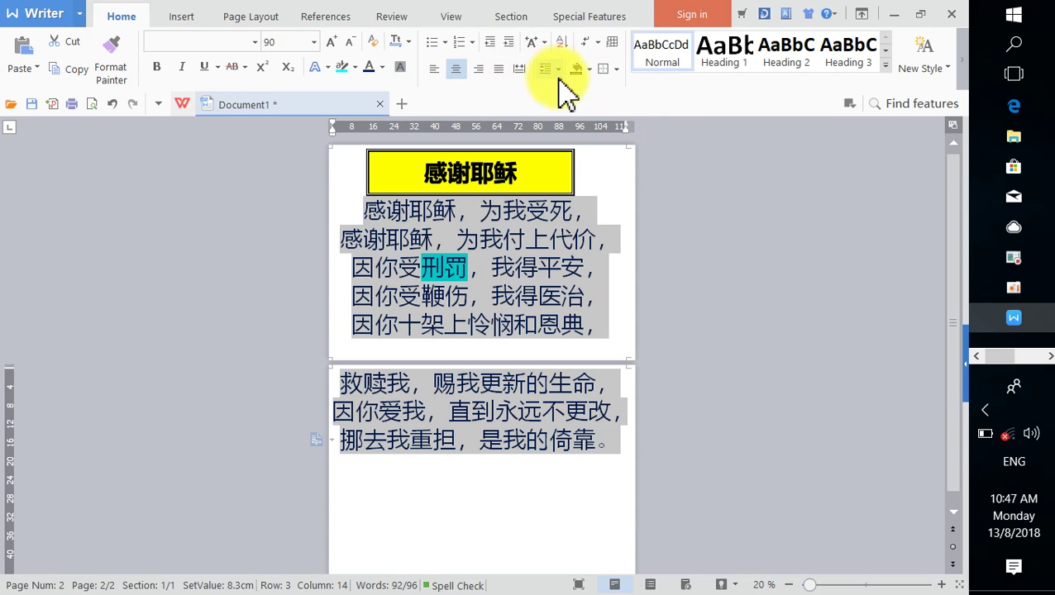
right_click(546, 325)
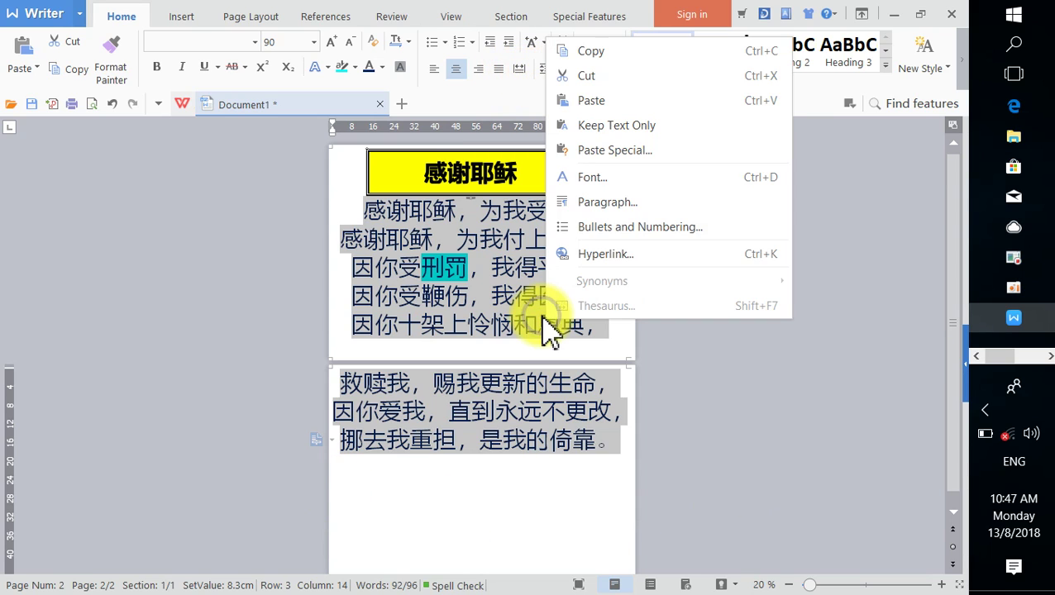
click(640, 206)
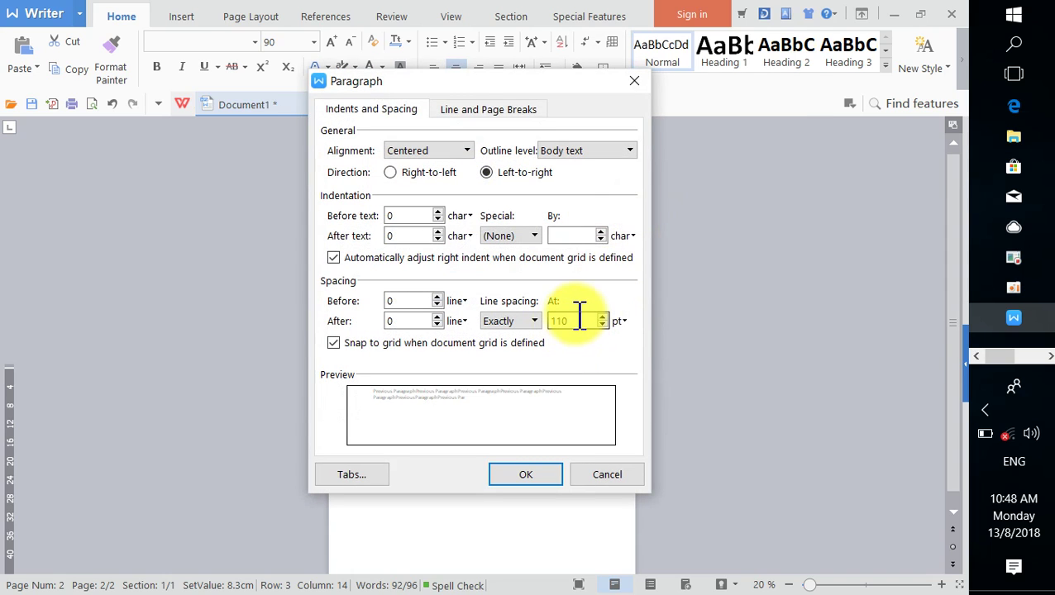
double_click(582, 322)
key(BackSpace)
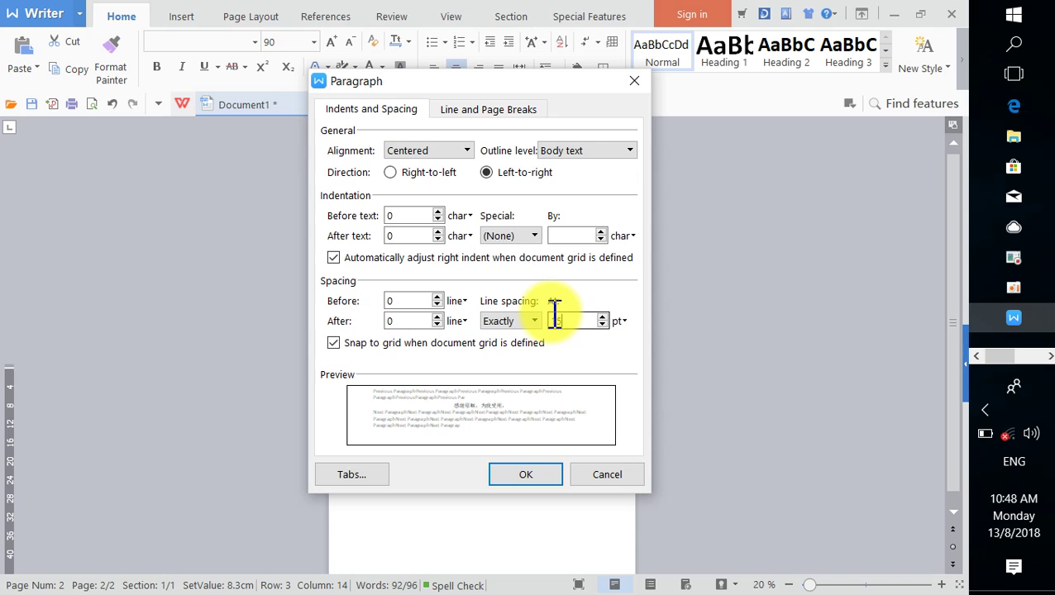
key(Return)
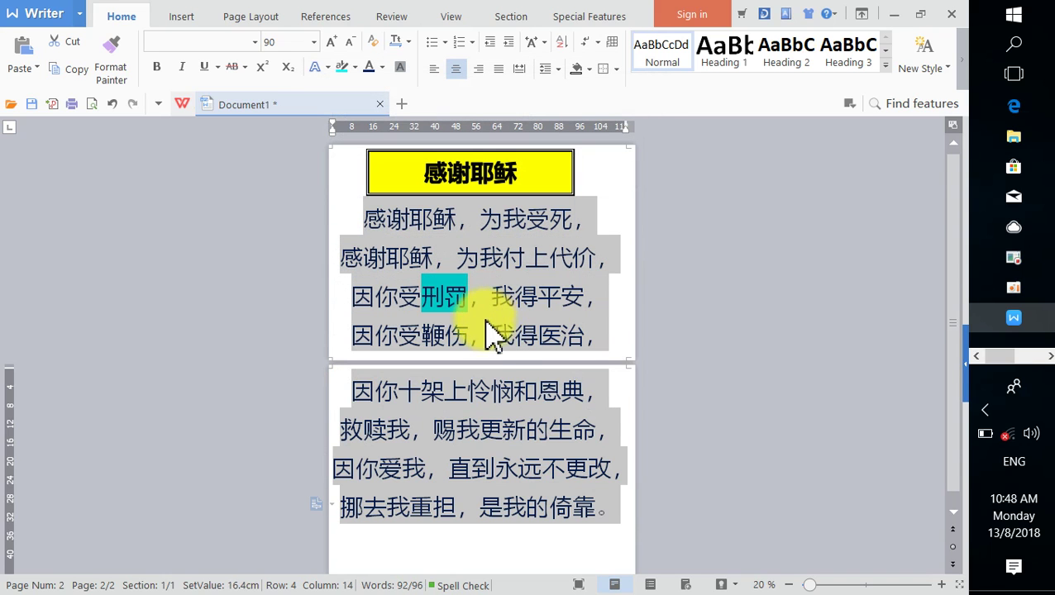
scroll(498, 347, down, 1)
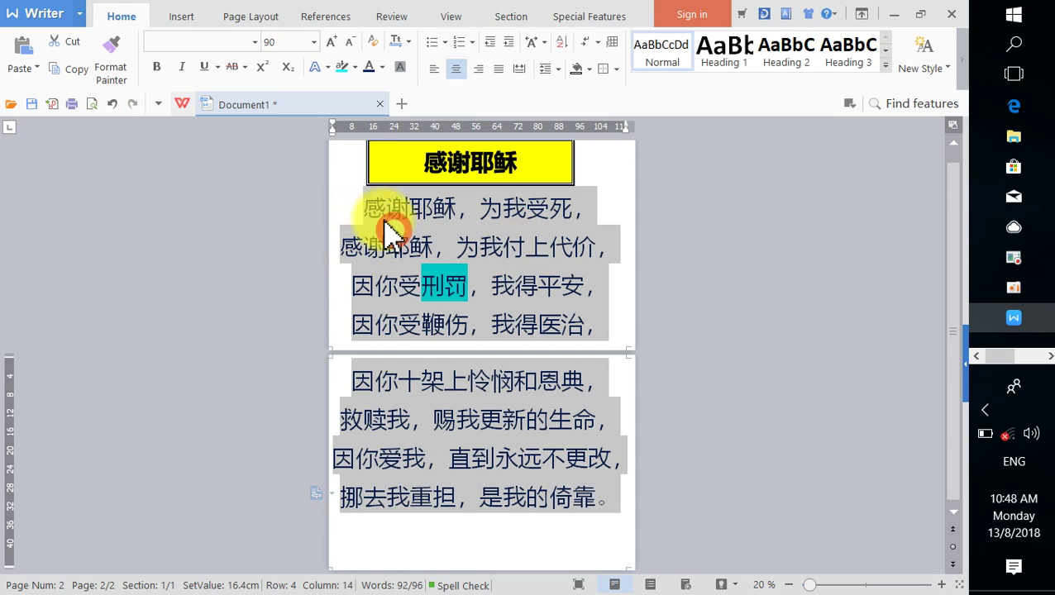
Step: Save the document as thank you Jesus in Word .docx format in the john folder on drive sd59gb (D:)
click(32, 104)
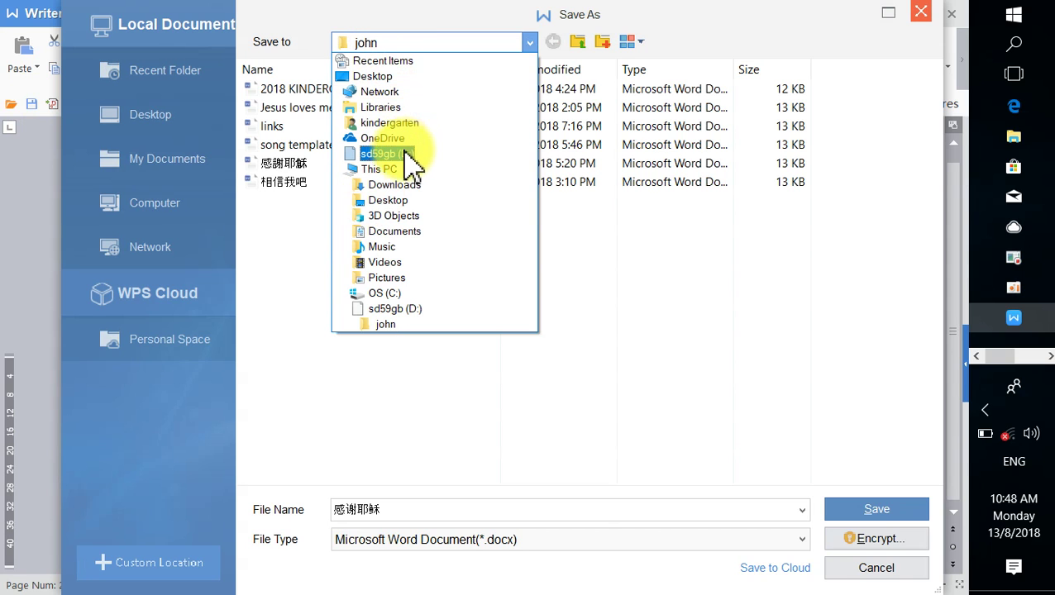
click(387, 154)
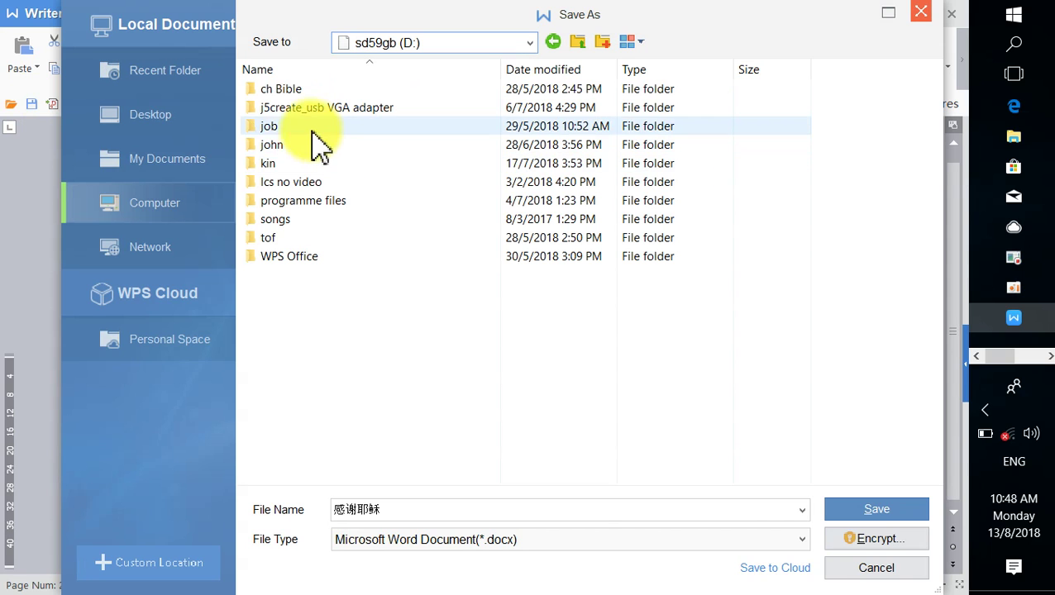
click(266, 147)
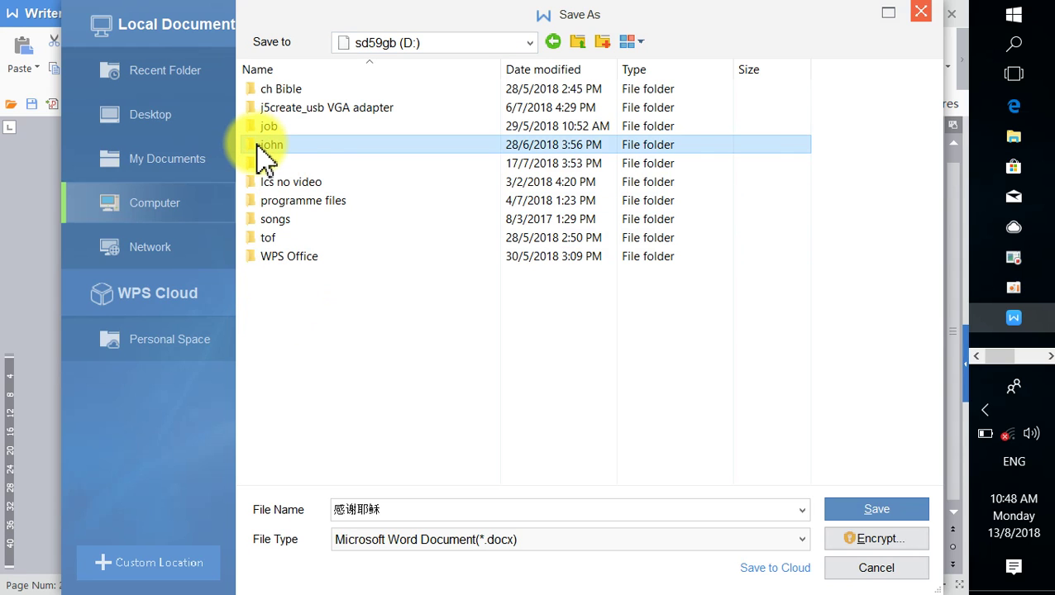
double_click(267, 147)
click(335, 511)
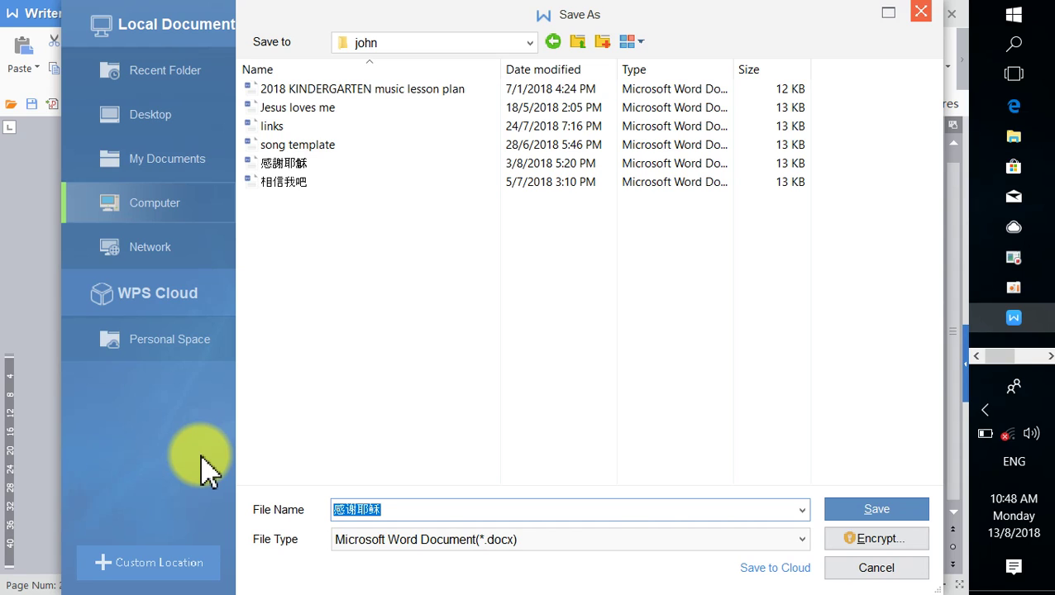
text(thank you Jesus)
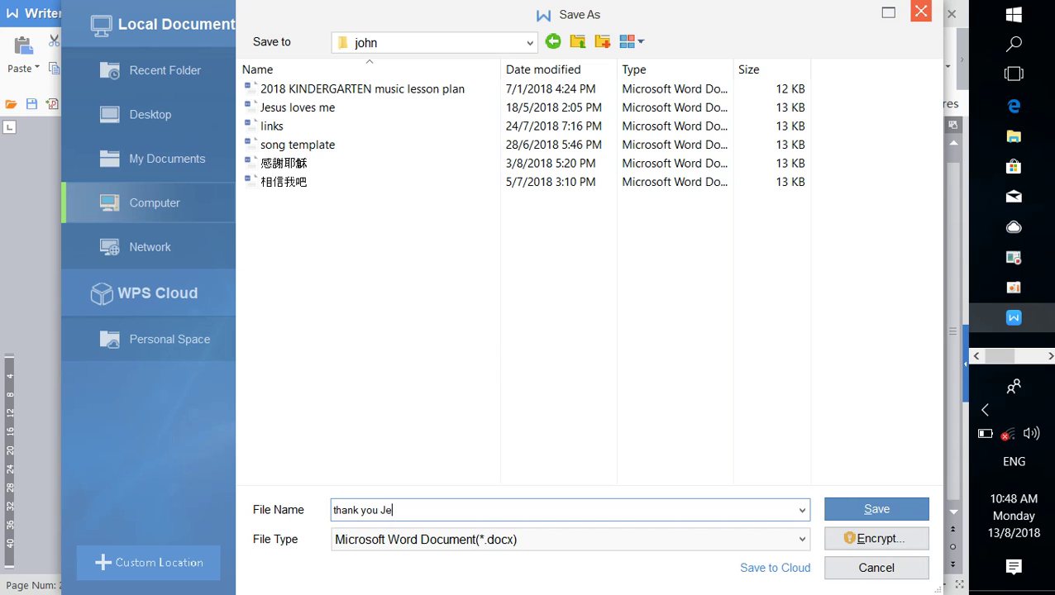
click(850, 510)
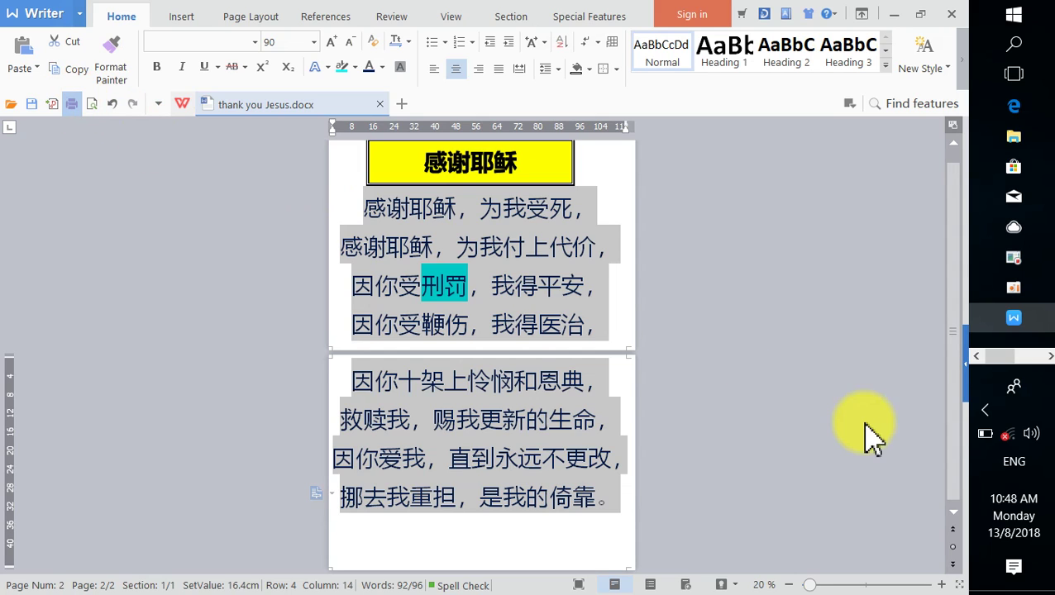
Step: Turn on the computer's Wi-Fi and return to the Print dialog
click(1012, 445)
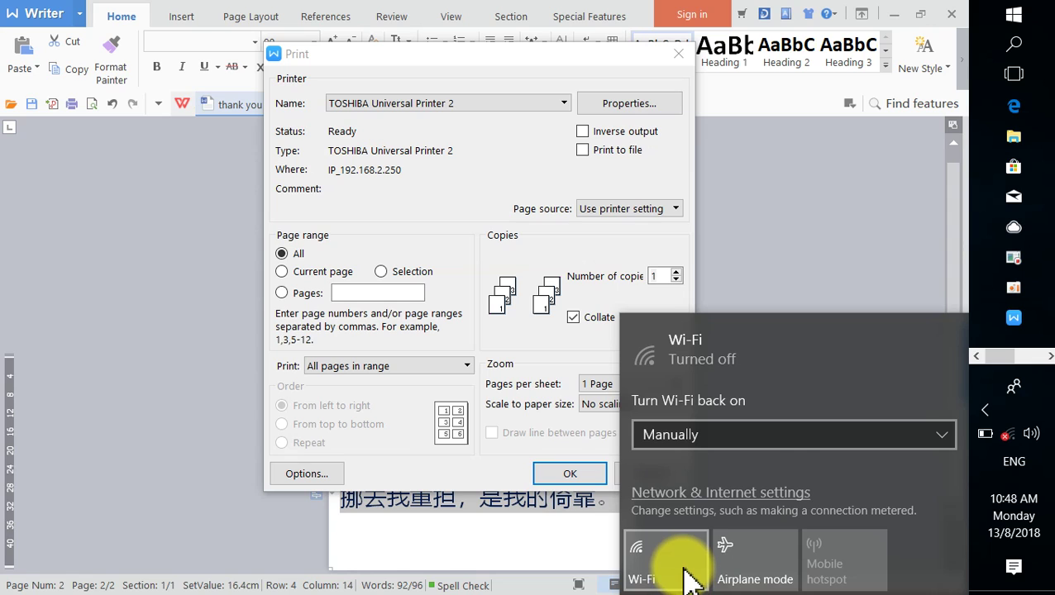
click(685, 575)
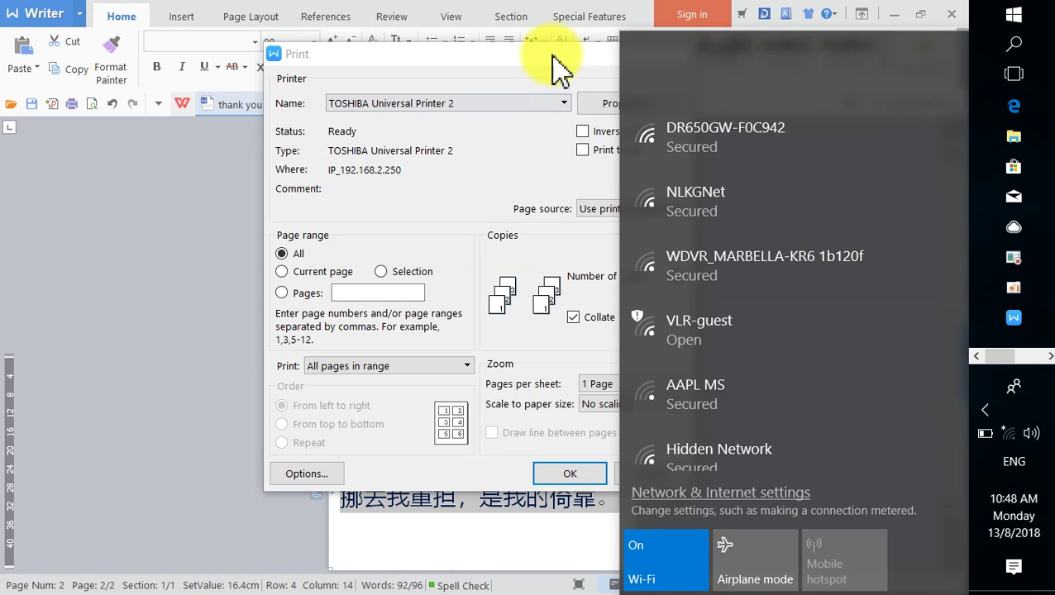
click(558, 66)
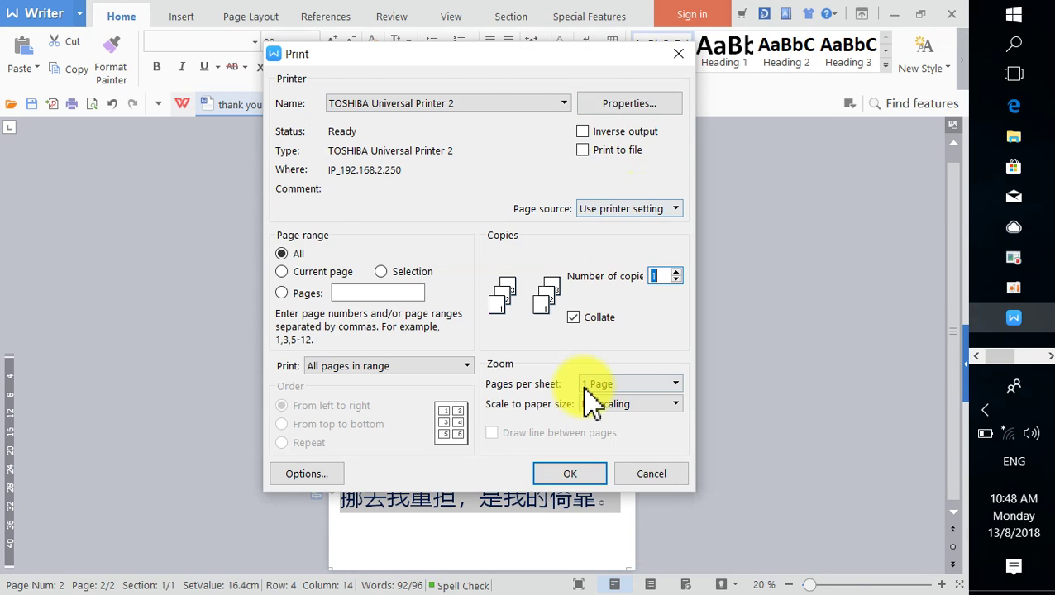
Step: Set the TOSHIBA Universal Printer 2 properties to A3 (297 x 420mm) original paper size, Landscape orientation and Color output
click(628, 103)
click(601, 121)
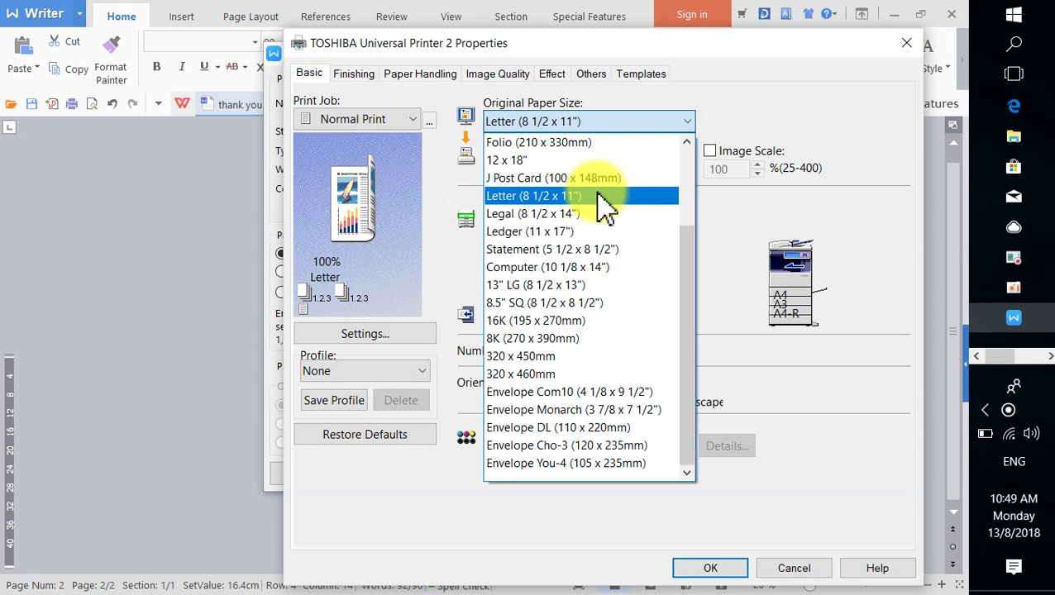
scroll(626, 211, up, 2)
scroll(626, 211, up, 1)
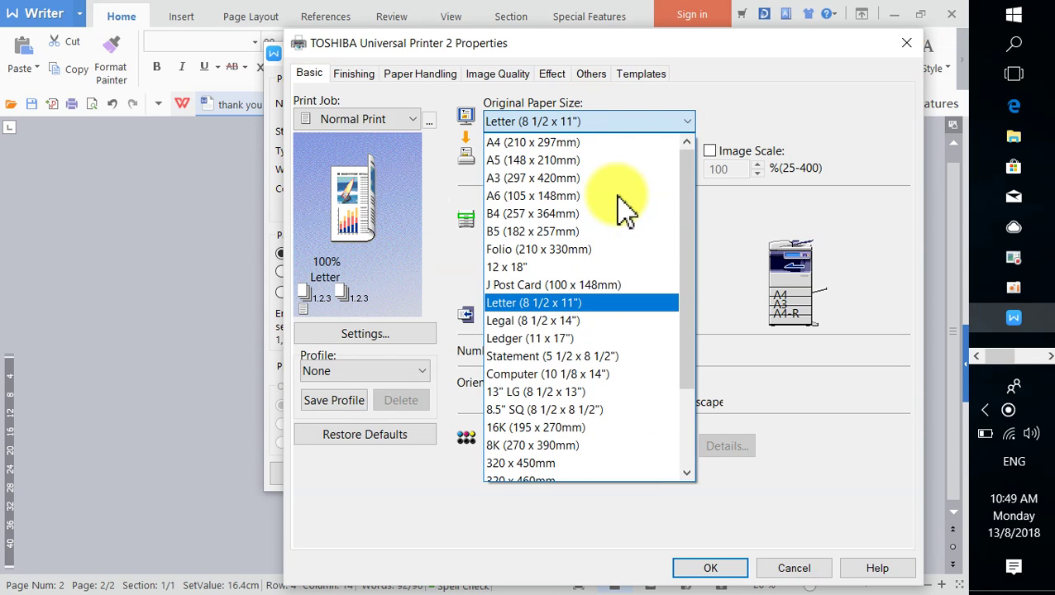
click(602, 176)
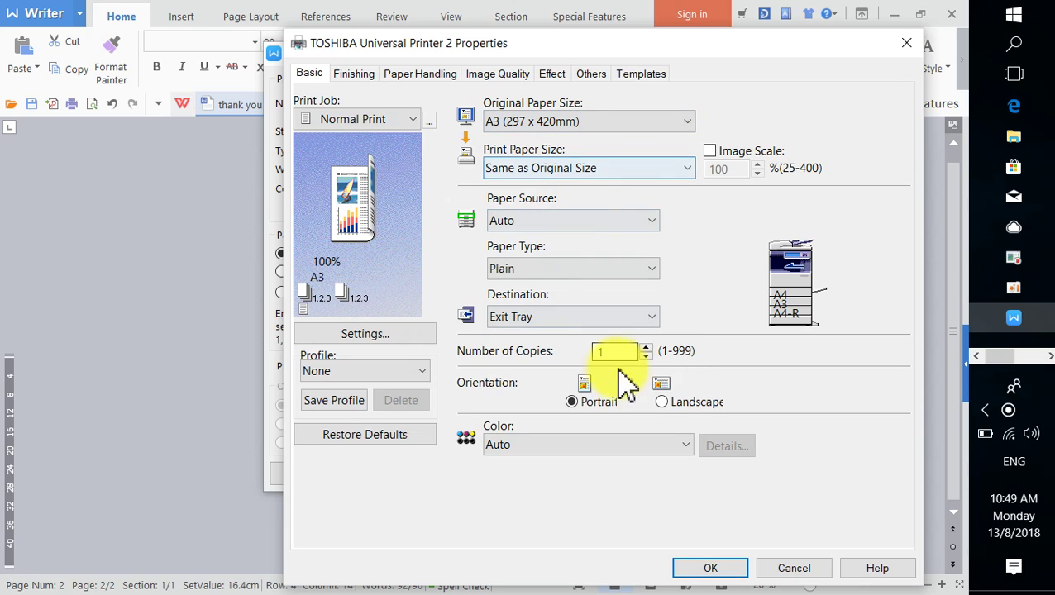
click(663, 404)
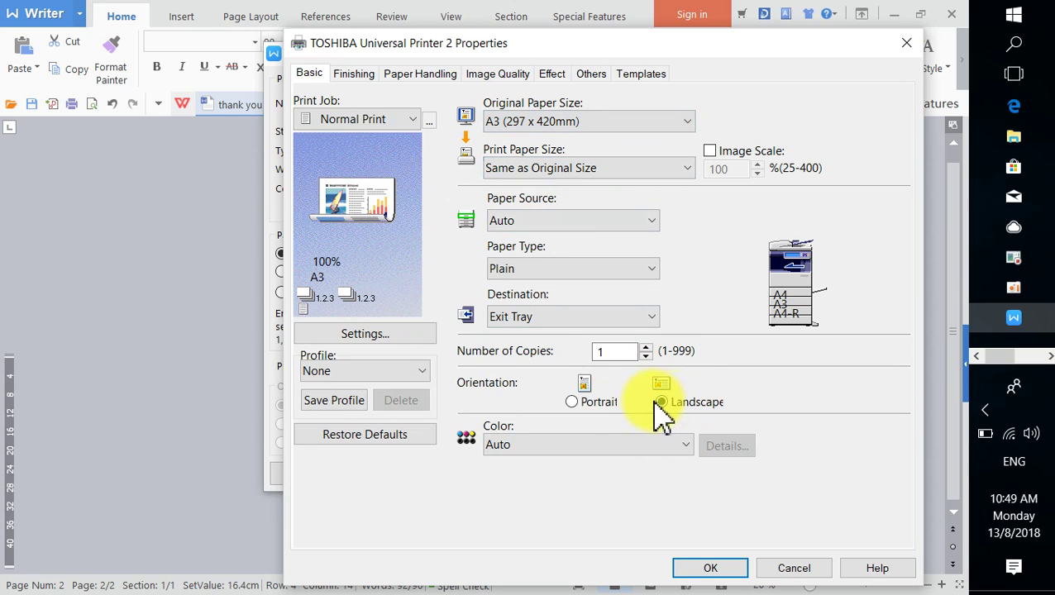
click(630, 451)
click(546, 491)
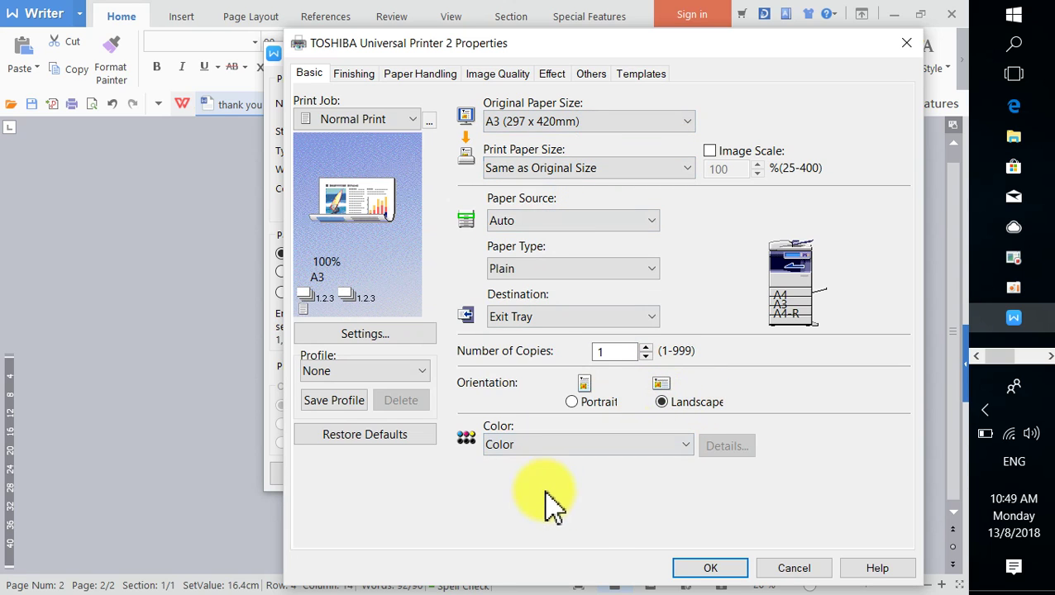
click(710, 569)
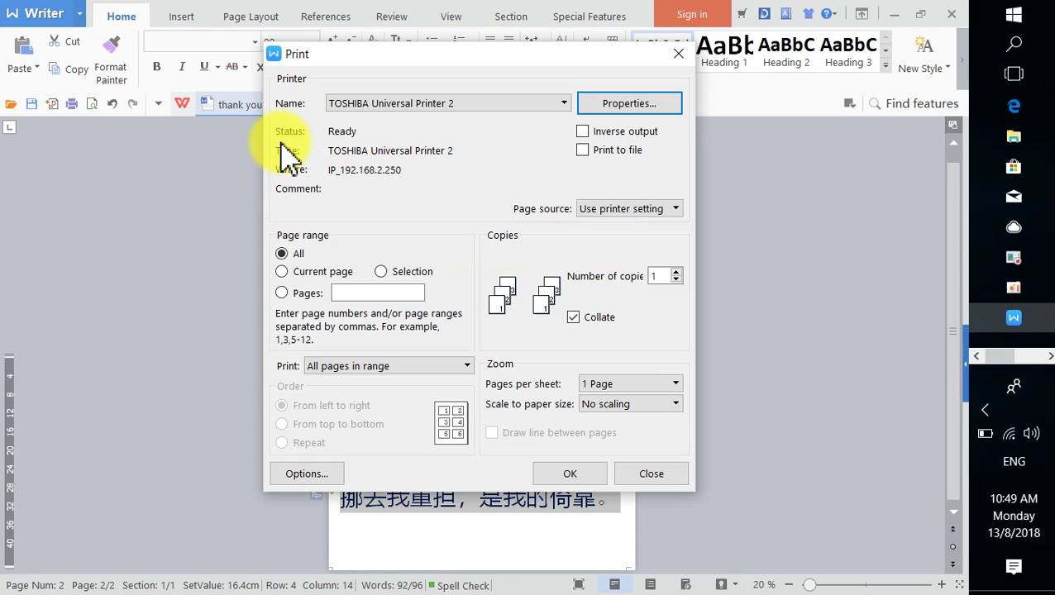
click(1030, 371)
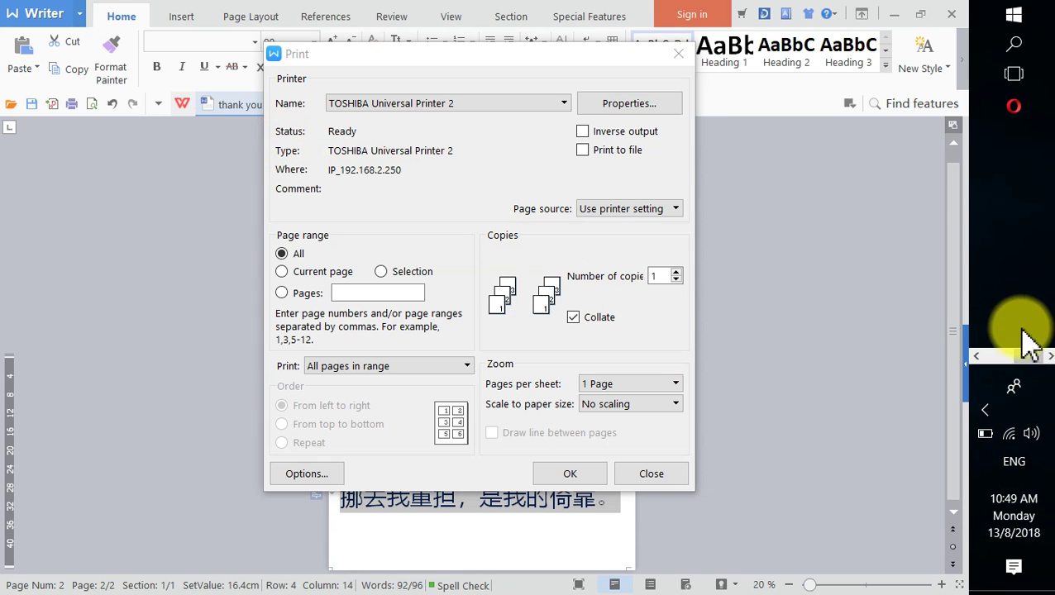
drag(1021, 329, 1004, 363)
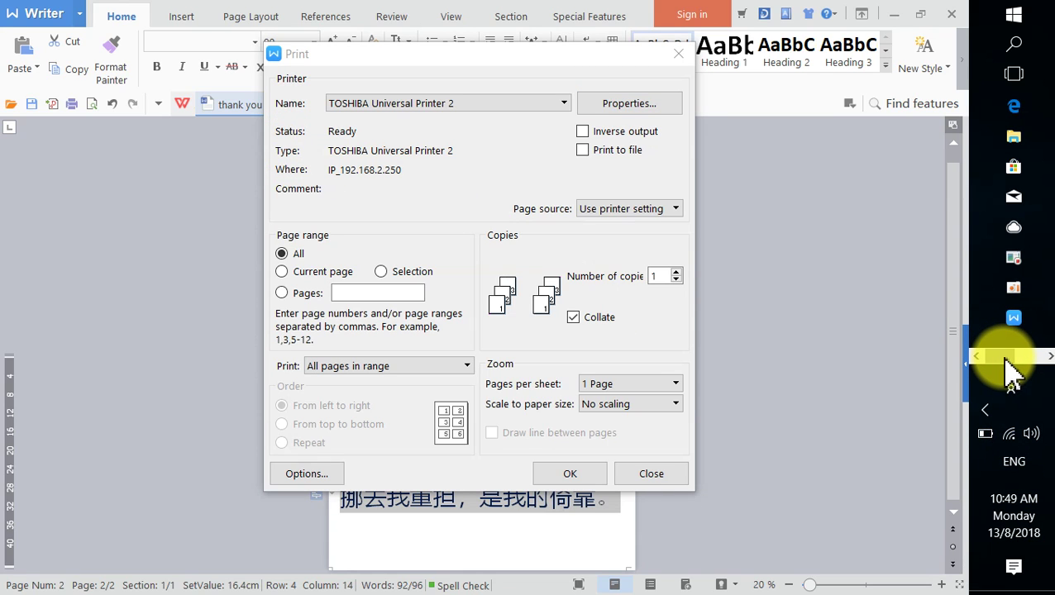